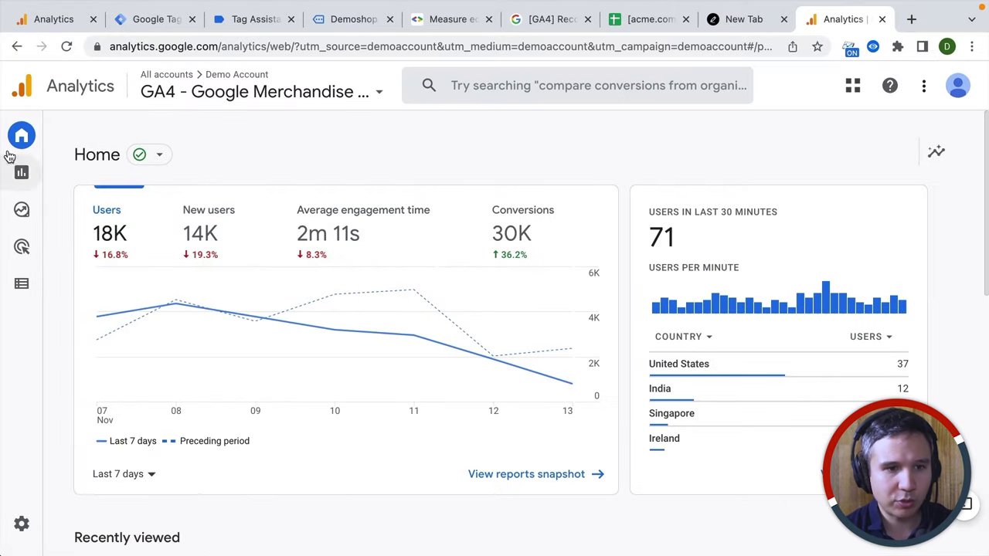
Step: Open the E-commerce purchases report in the Monetisation group of the Life cycle reports
left_click(23, 175)
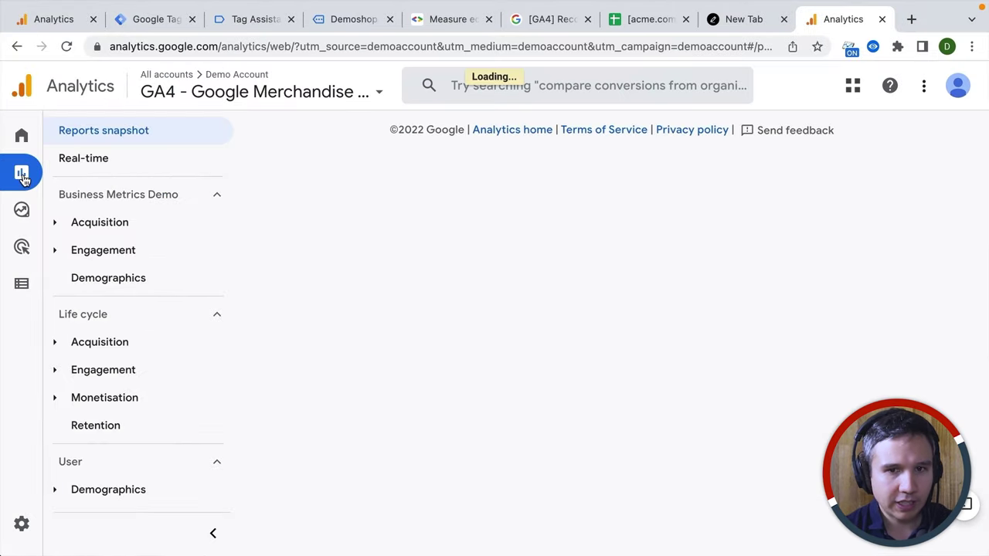
left_click(78, 399)
scroll(61, 404, "down", 1)
left_click(126, 426)
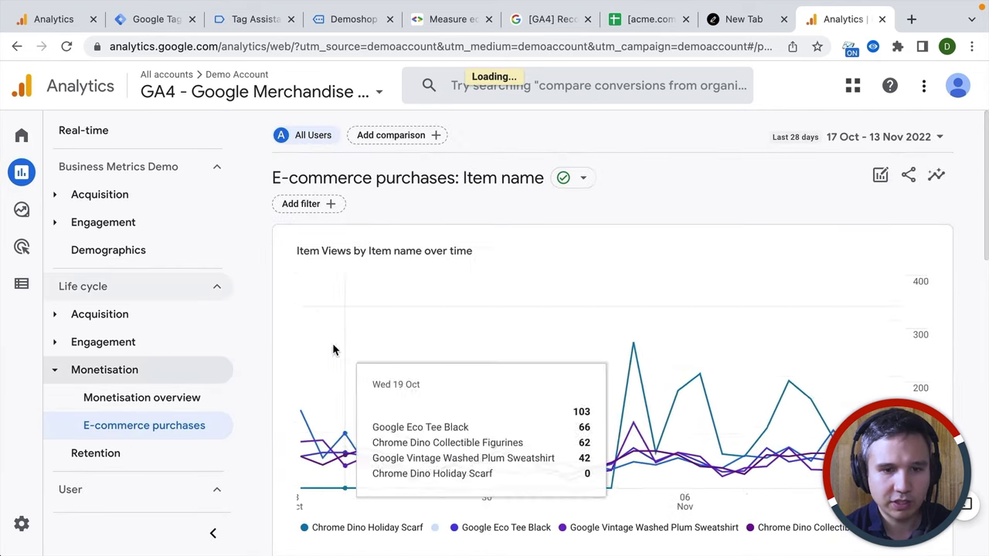
Step: Collapse the report navigation and examine the item table's metrics through Item revenue, including the Add-to-baskets and Purchase-to-view rate definitions
scroll(262, 350, "down", 3)
scroll(263, 354, "down", 1)
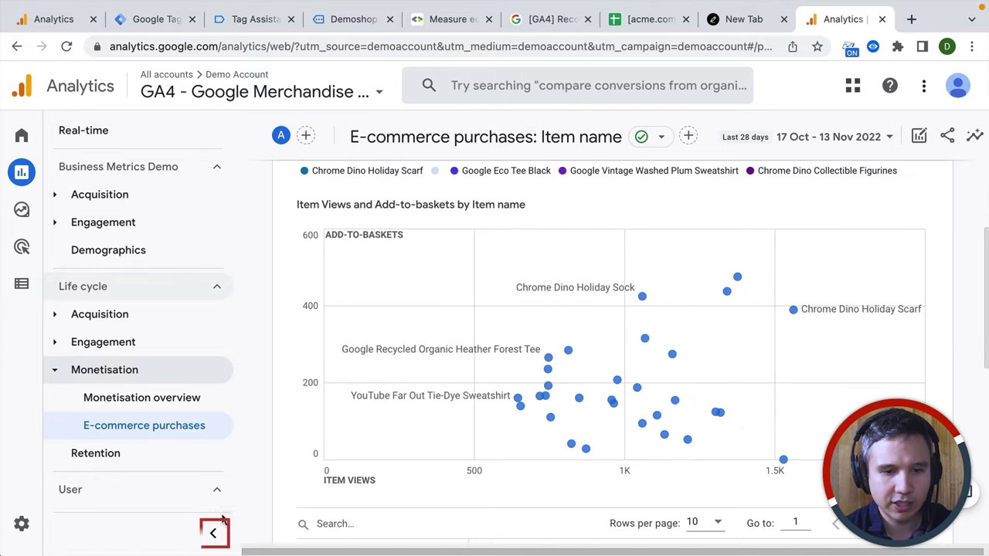
left_click(214, 533)
scroll(246, 452, "down", 5)
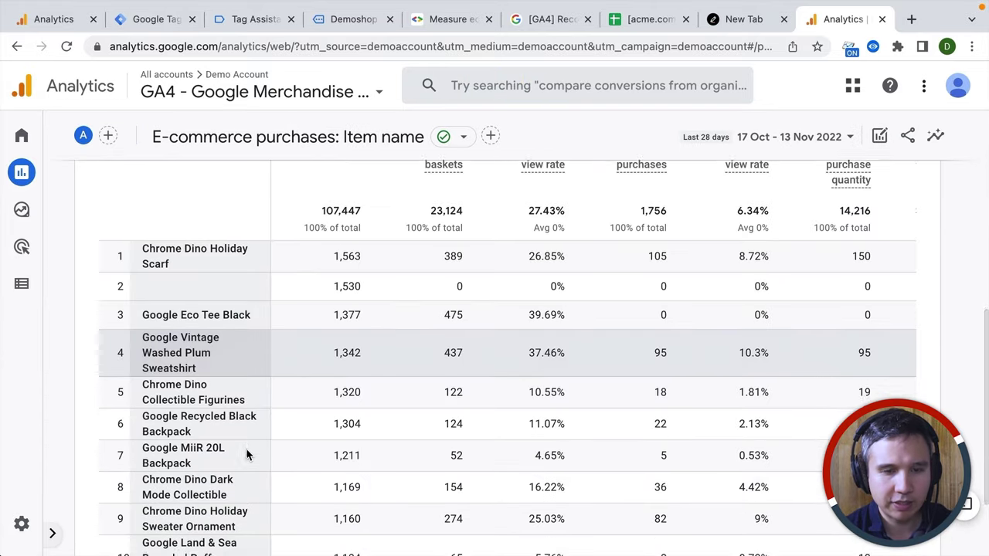
scroll(247, 454, "up", 1)
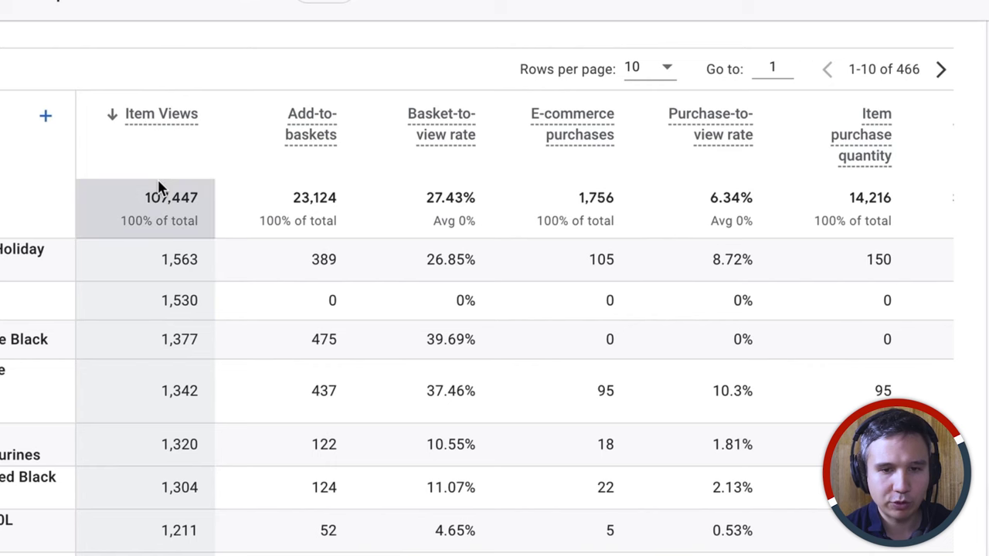
mouse_move(306, 146)
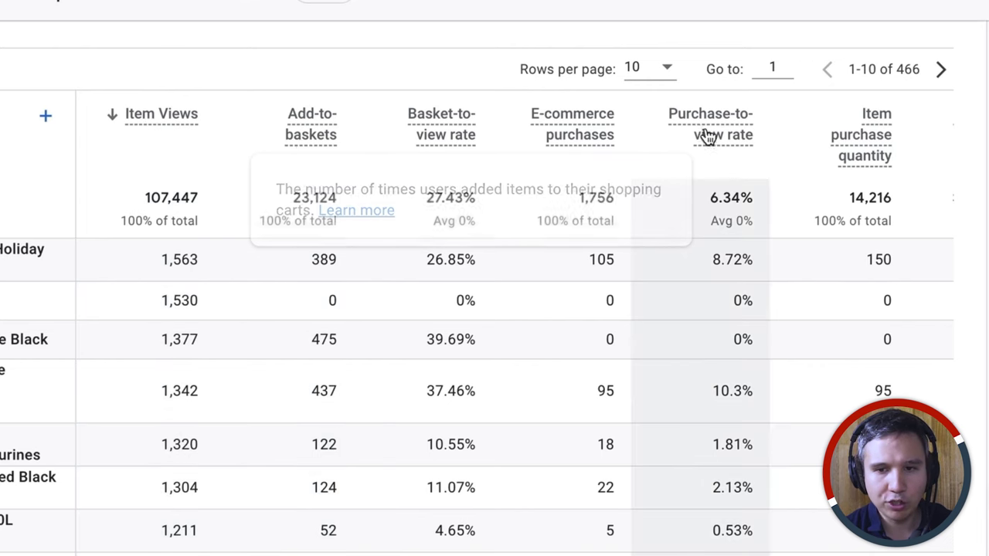
mouse_move(701, 132)
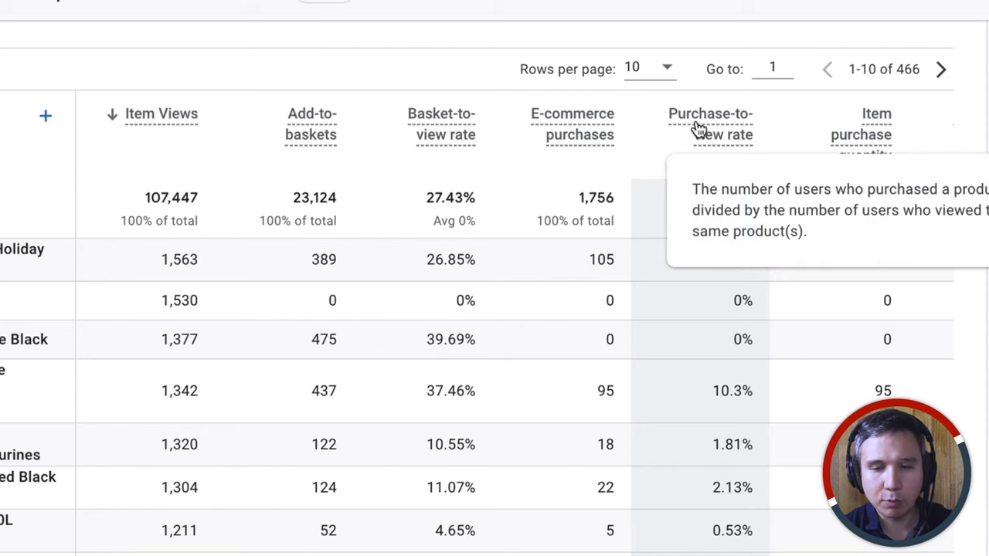
scroll(698, 130, "right", 3)
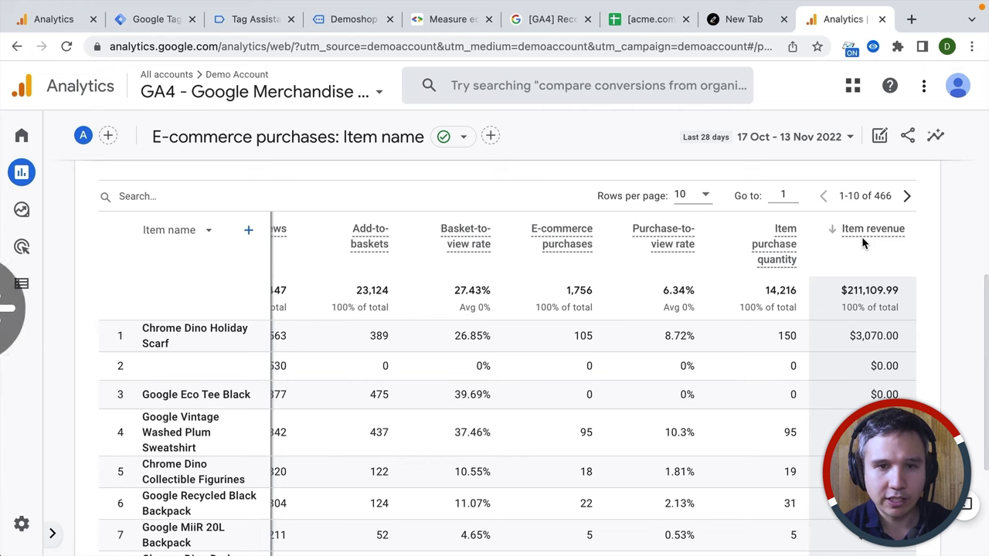
Step: Switch to the Demoshop site and look through the products on the shop page
left_click(336, 26)
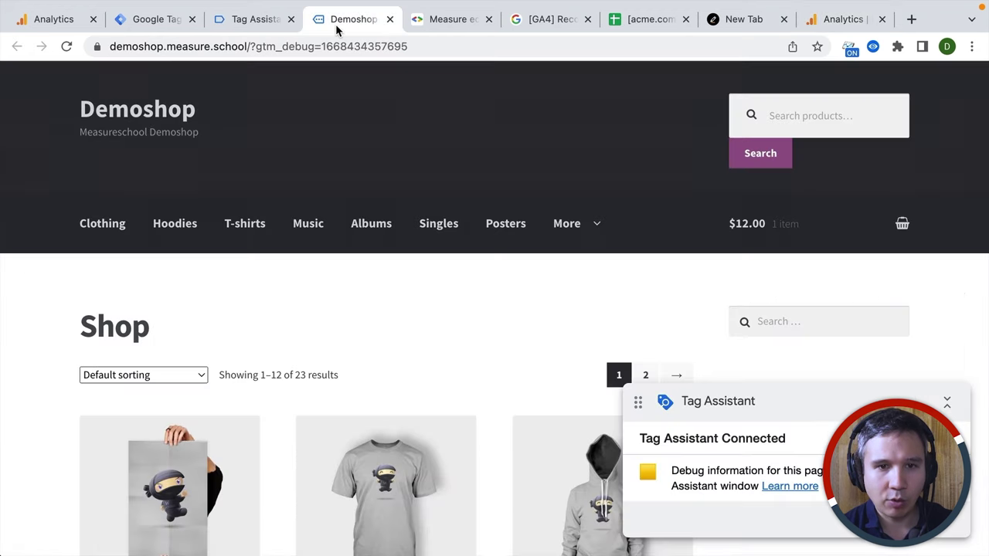
scroll(296, 162, "down", 3)
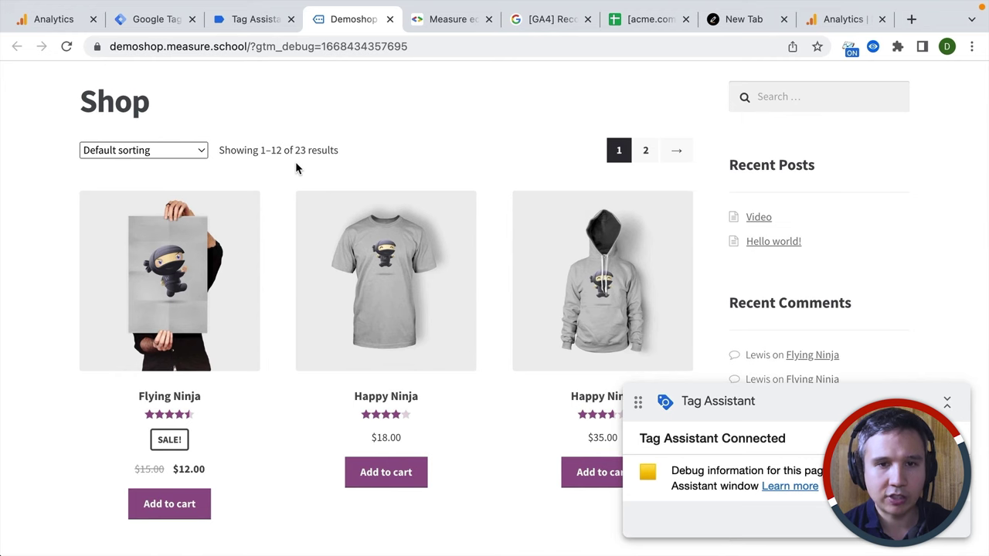
scroll(295, 163, "down", 2)
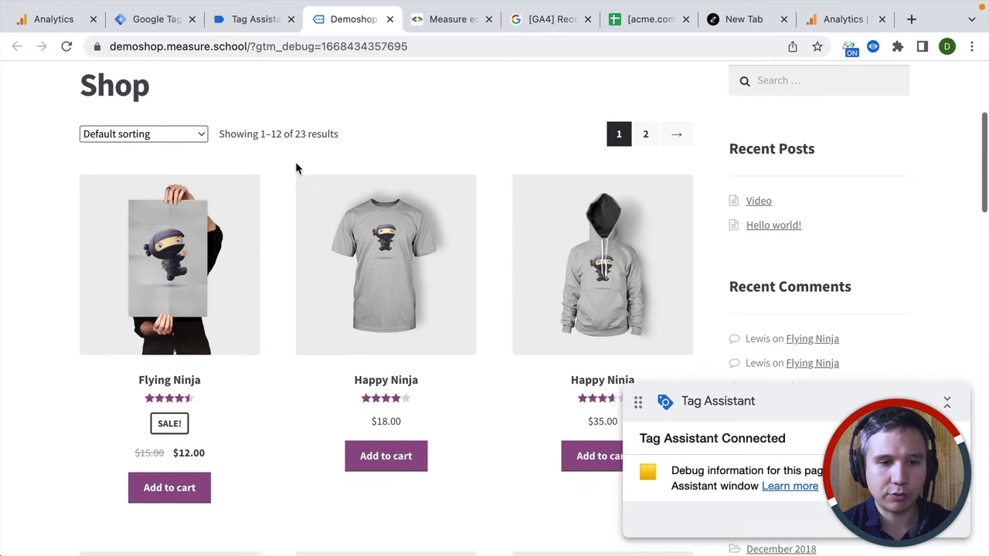
scroll(298, 168, "down", 10)
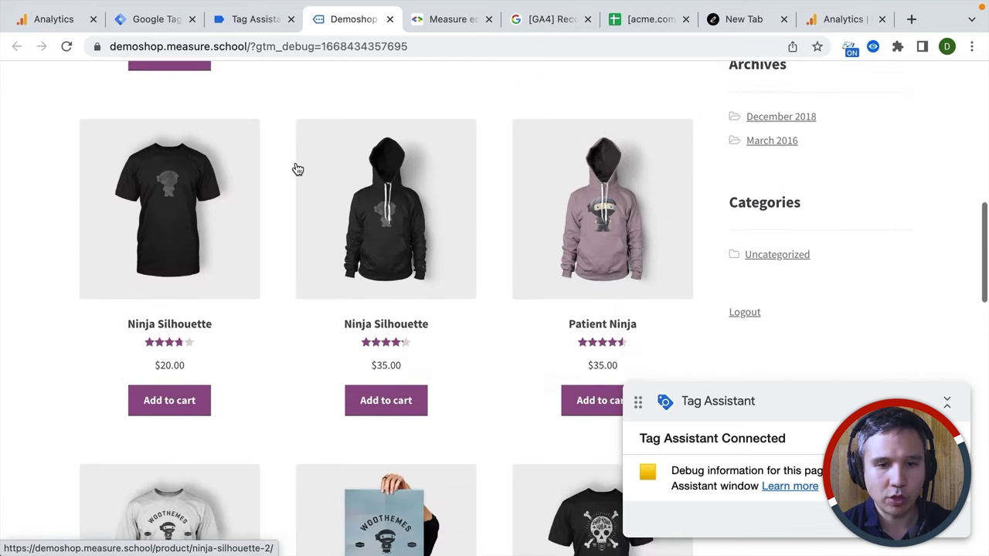
scroll(296, 164, "up", 12)
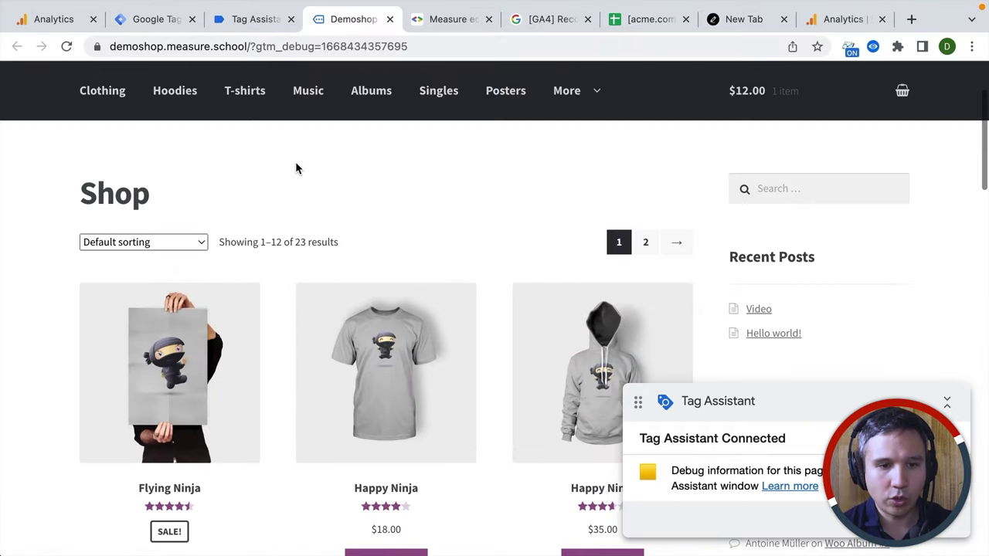
Step: Open the Flying Ninja poster's product page and add one to the cart
scroll(295, 163, "down", 2)
left_click(194, 273)
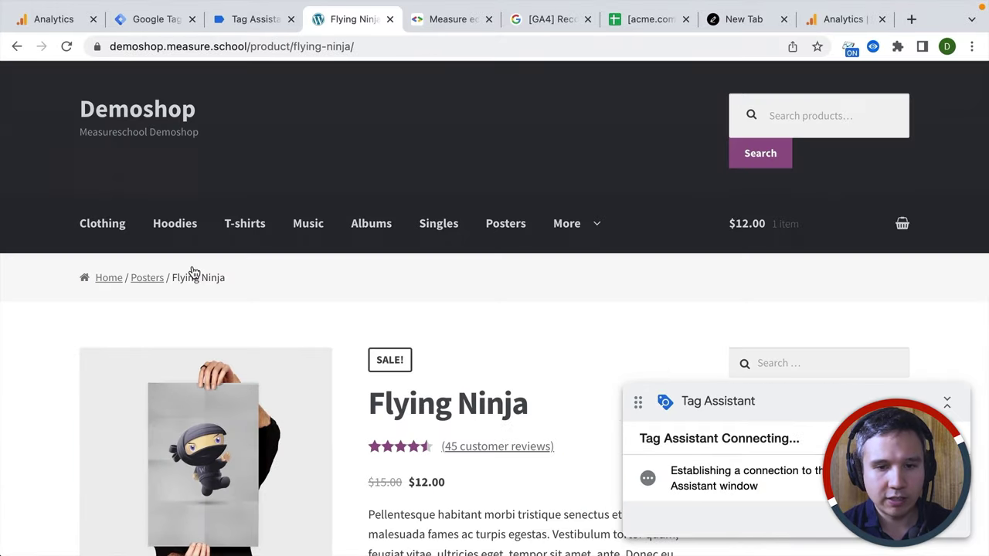
scroll(193, 274, "down", 3)
scroll(194, 273, "down", 1)
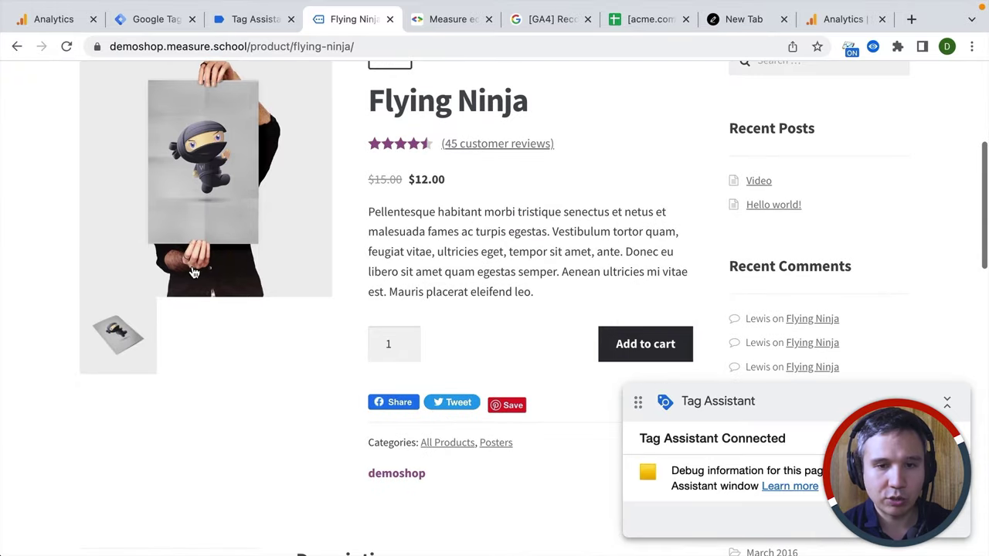
left_click(626, 343)
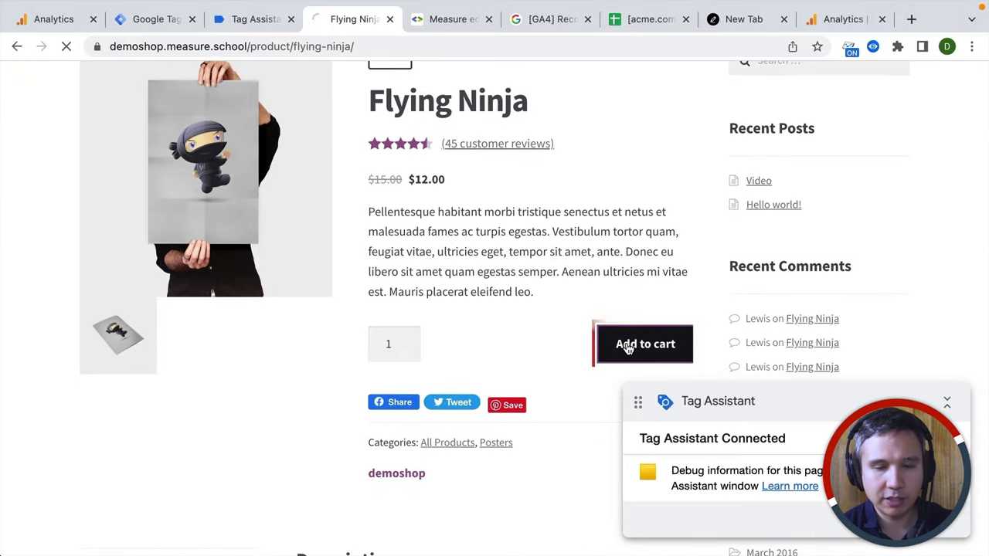
scroll(627, 343, "down", 2)
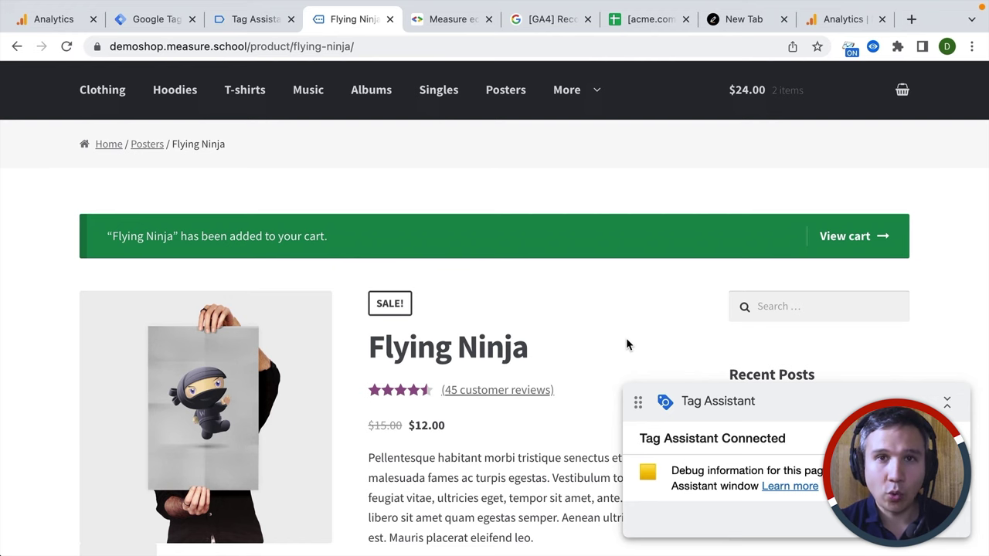
Step: Switch to Tag Assistant and show the current data layer values for container GTM-M2VGSKK
left_click(241, 20)
left_click(495, 355)
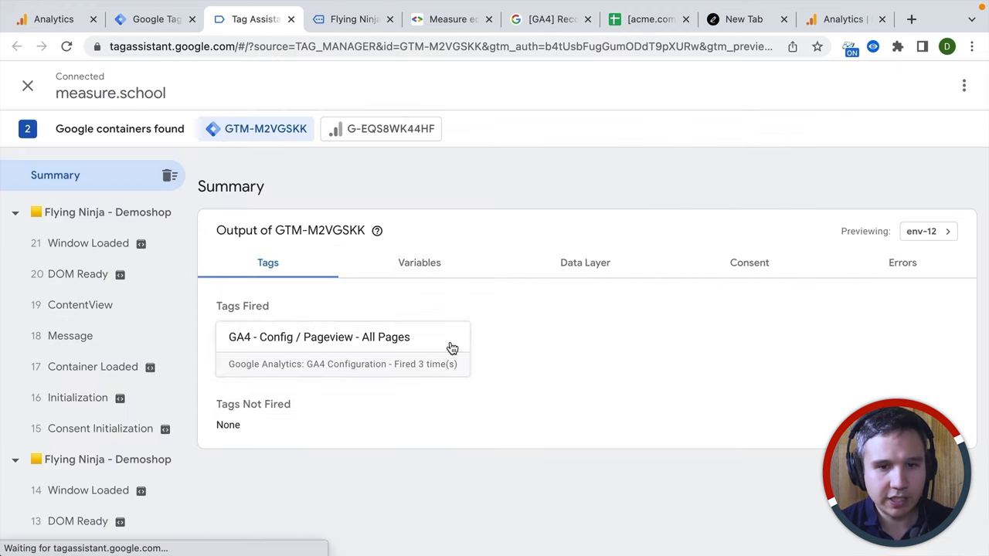
left_click(586, 272)
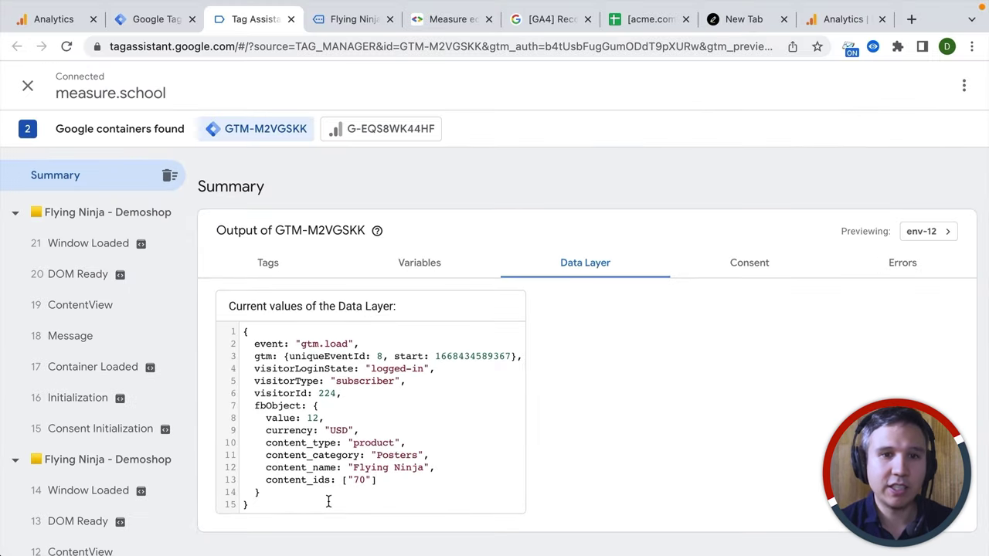
Step: Switch to the Measure ecommerce guide, collapse its side navigation and go to the section on making purchases or refunds
left_click(550, 21)
left_click(453, 19)
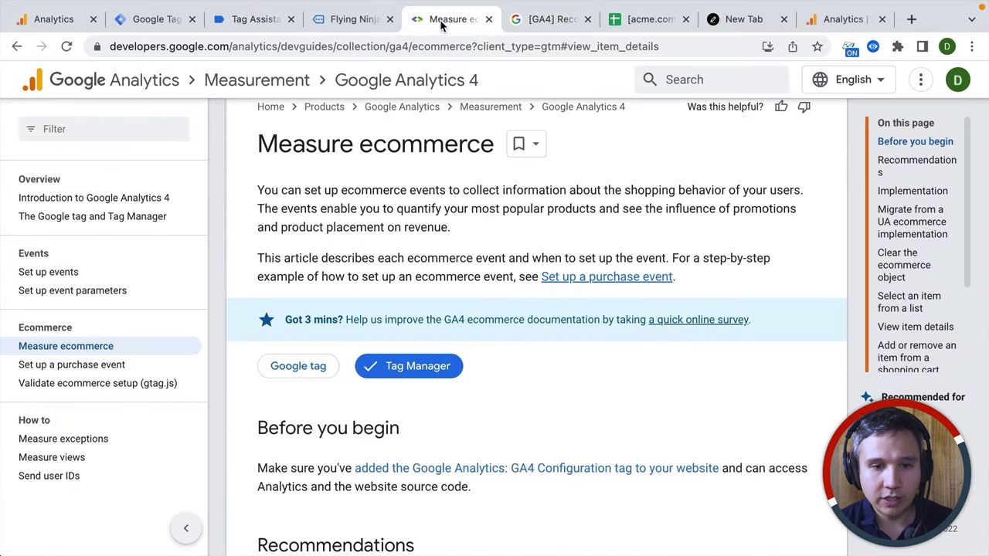
left_click(188, 527)
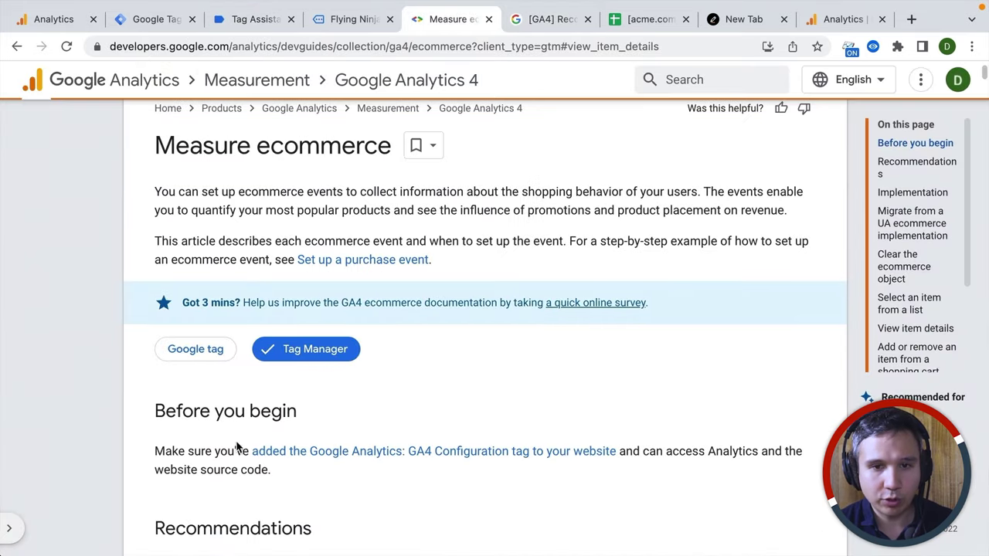
scroll(237, 447, "down", 7)
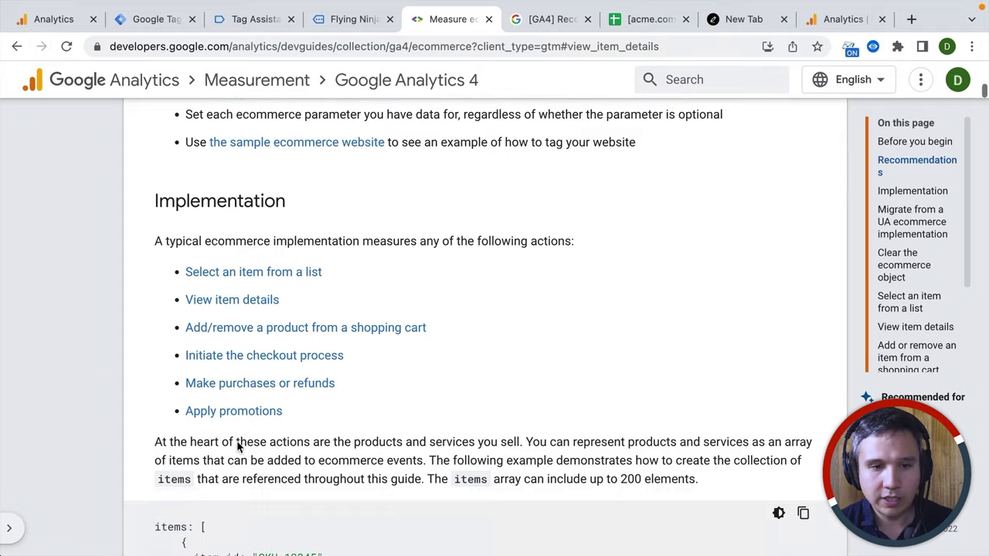
scroll(238, 447, "down", 1)
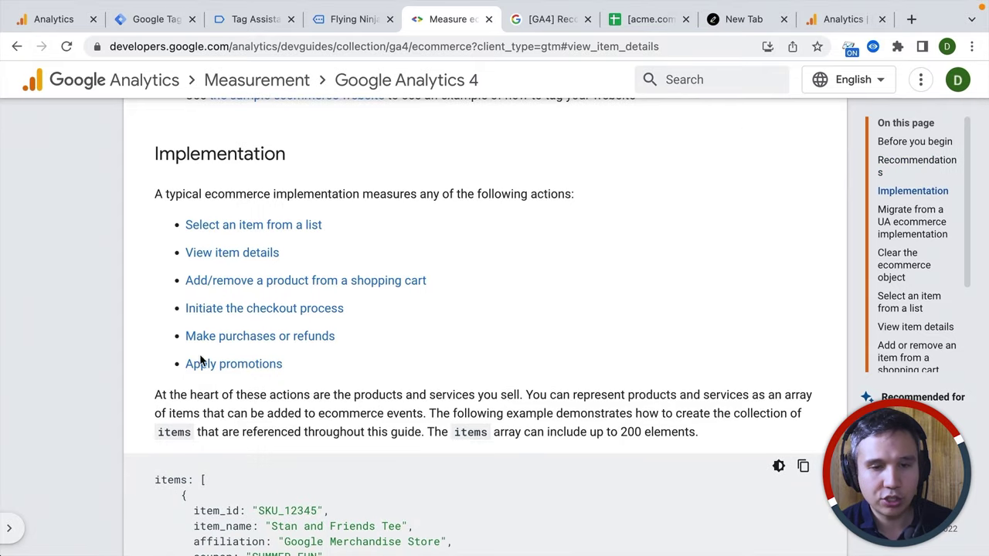
scroll(199, 377, "down", 1)
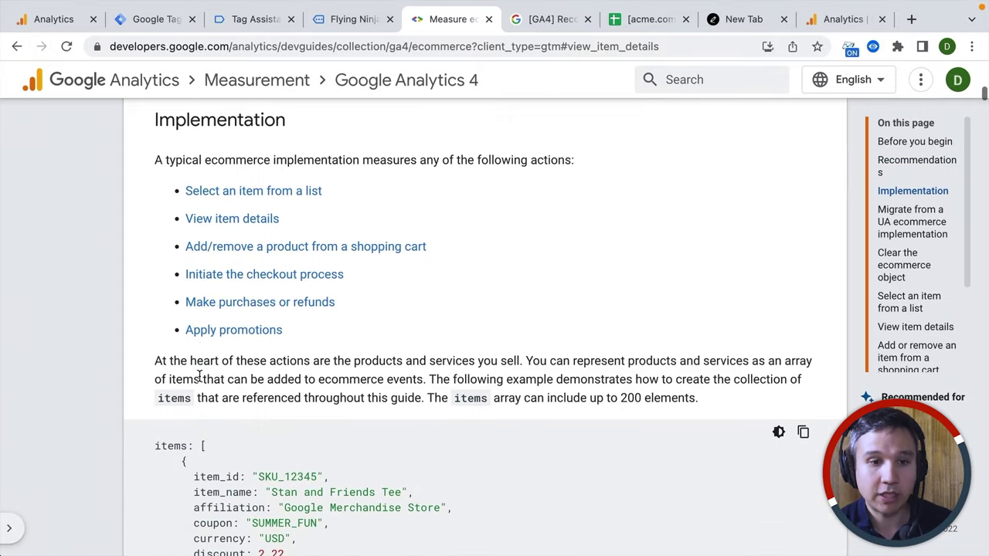
left_click(232, 302)
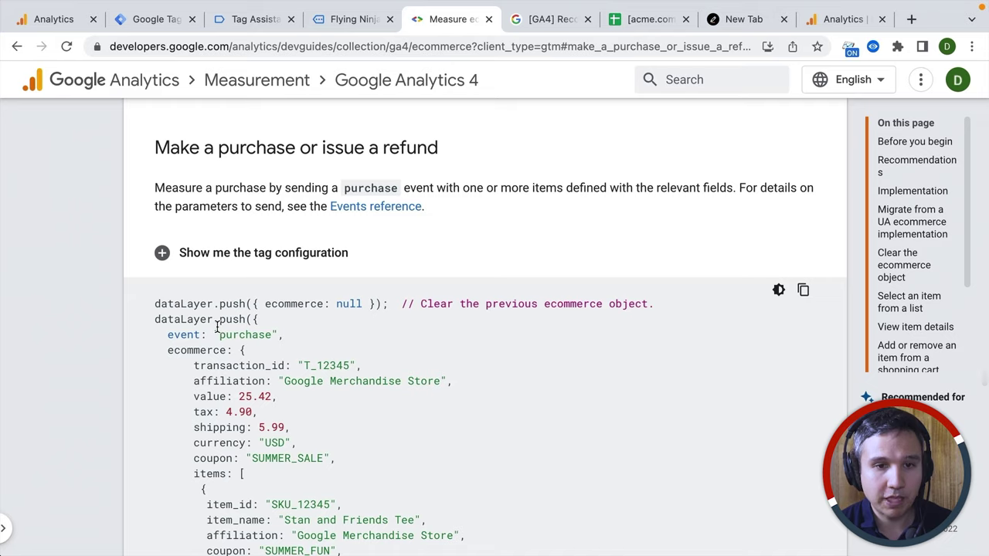
Step: Examine the sample purchase dataLayer.push code from the ecommerce object through its items, leaving no text selected
scroll(216, 329, "down", 3)
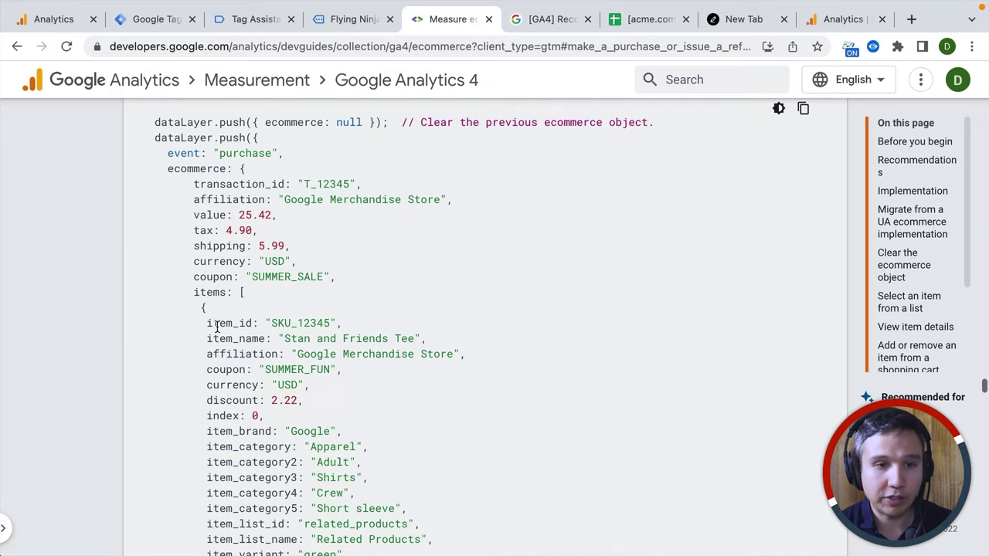
left_click_drag(154, 122, 330, 461)
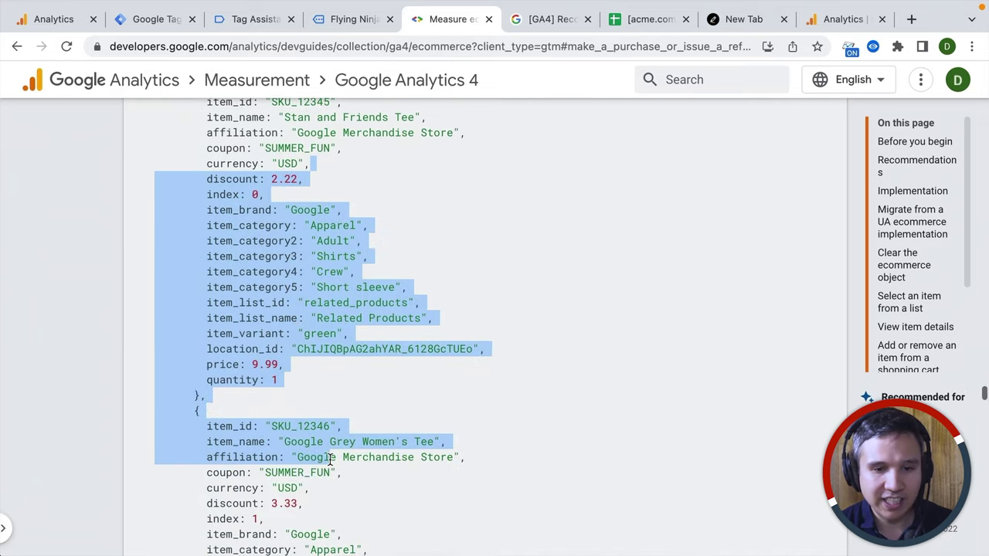
scroll(331, 464, "down", 5)
scroll(330, 462, "up", 7)
scroll(331, 462, "up", 2)
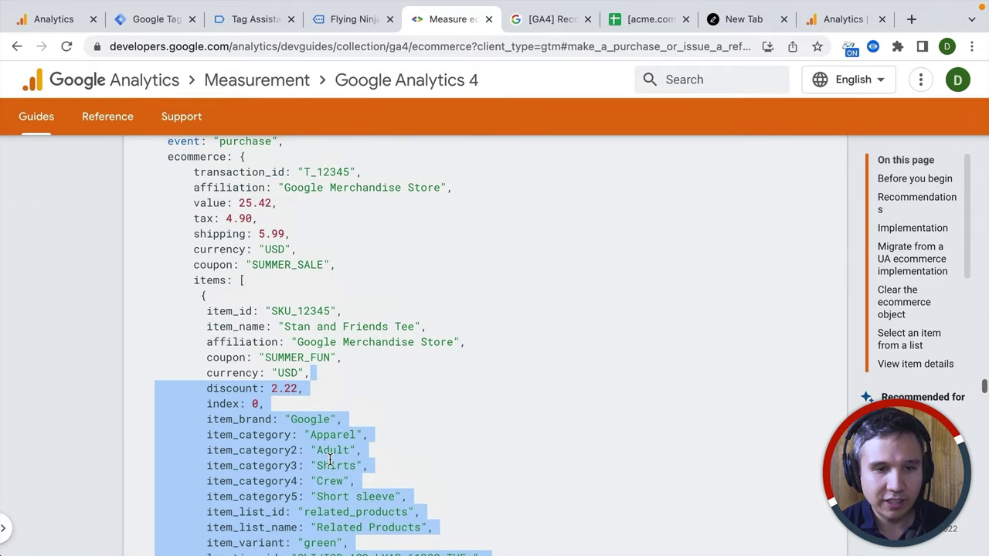
scroll(331, 463, "down", 1)
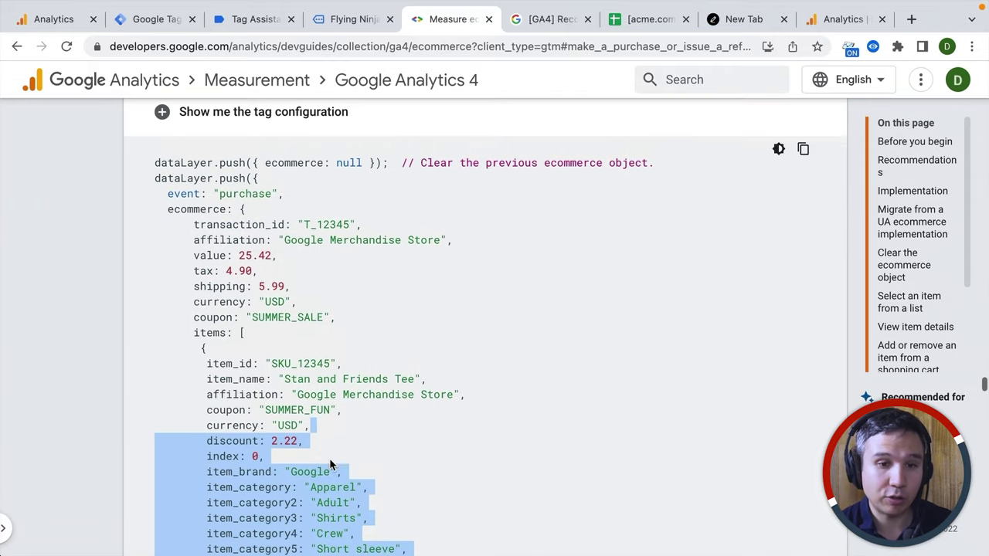
left_click(379, 316)
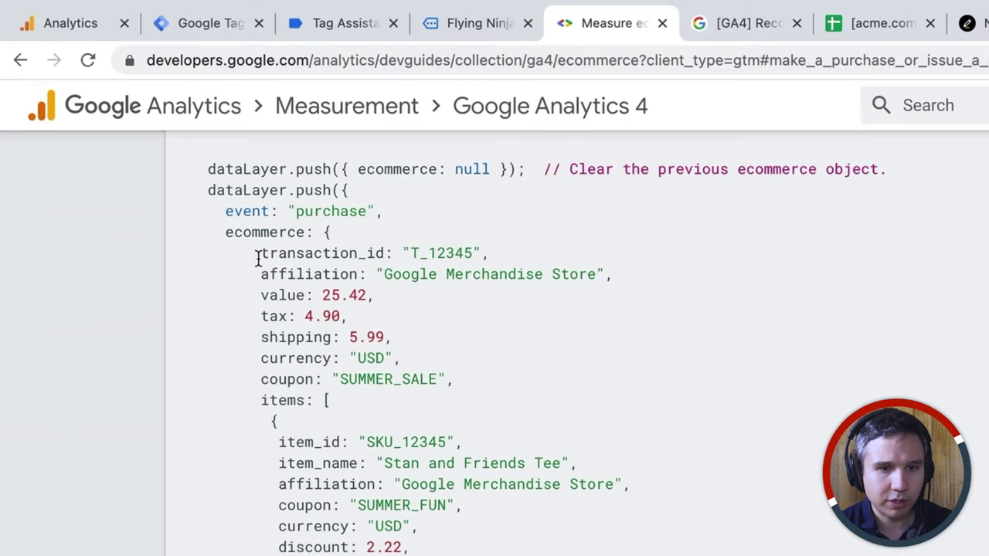
Step: Highlight the transaction_id, value and currency lines one after another in the sample purchase code
left_click_drag(192, 188, 369, 187)
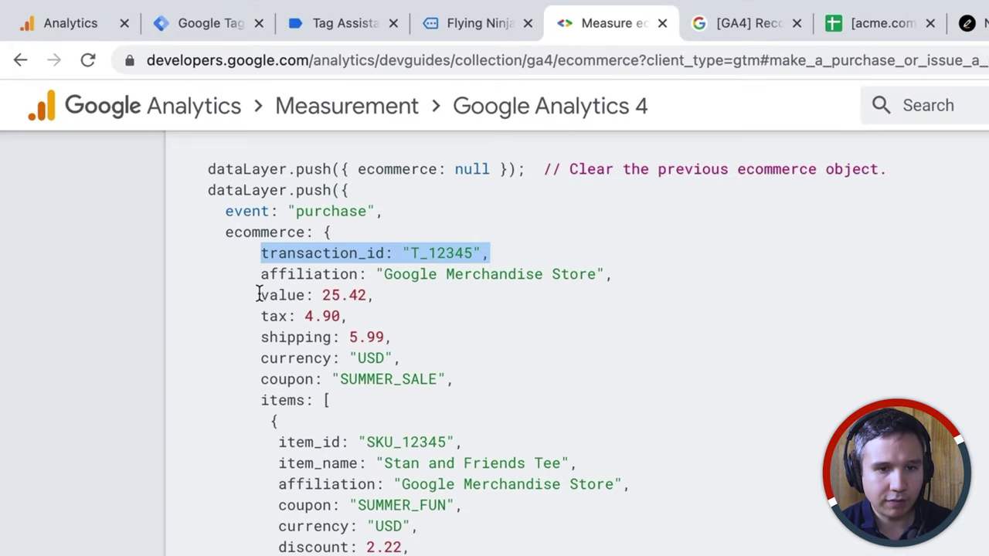
left_click_drag(260, 294, 410, 299)
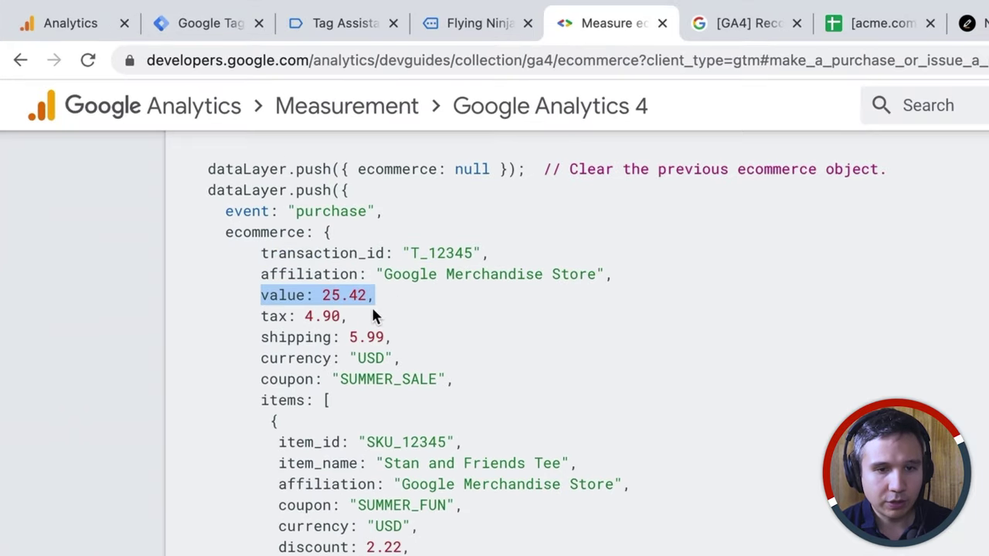
left_click_drag(264, 360, 480, 360)
Step: Highlight the first product's parameters in the items array, from item_id through quantity
scroll(472, 352, "down", 4)
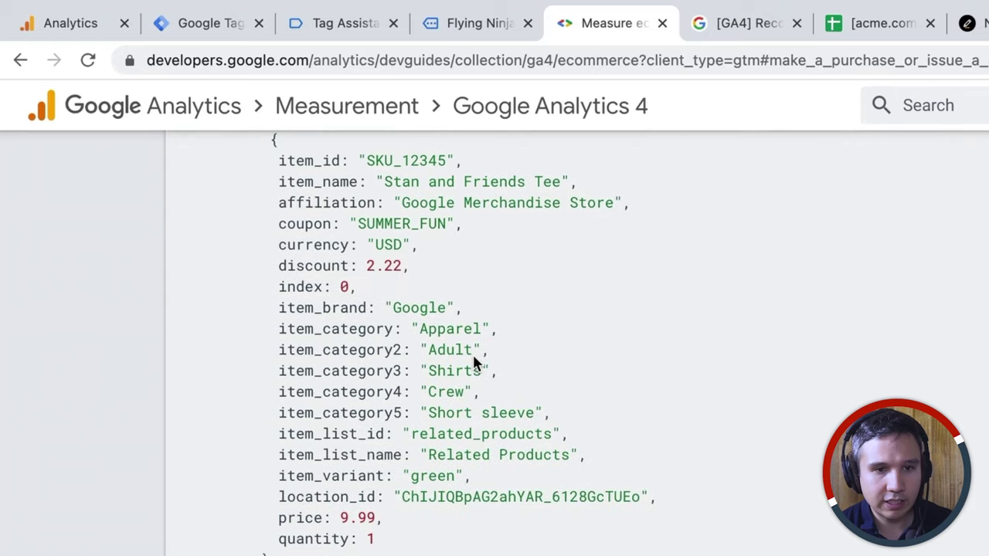
scroll(472, 360, "up", 1)
scroll(455, 344, "up", 1)
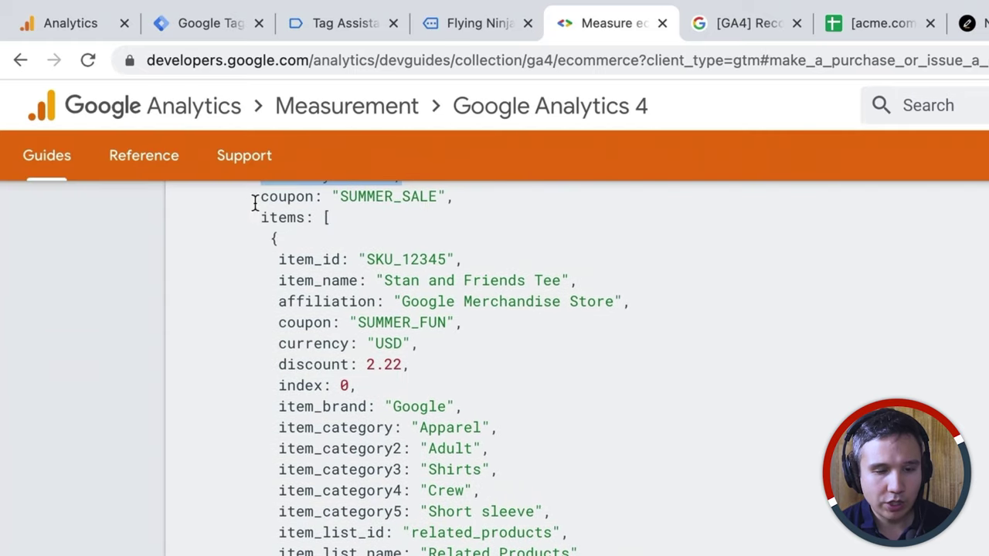
left_click_drag(272, 260, 416, 459)
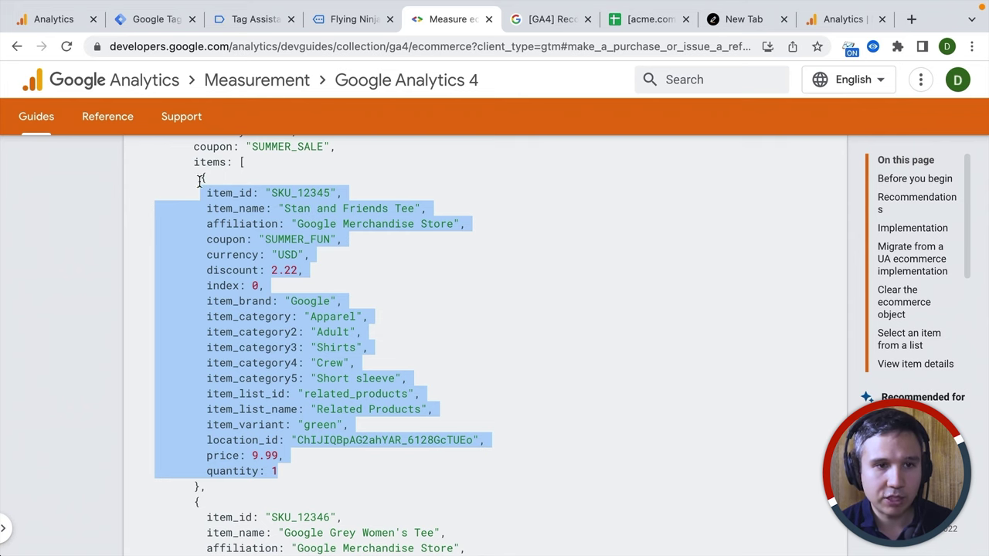
Step: Check the E-commerce purchases report in Google Analytics, then return to the Measure ecommerce guide and clear the code selection
left_click(842, 17)
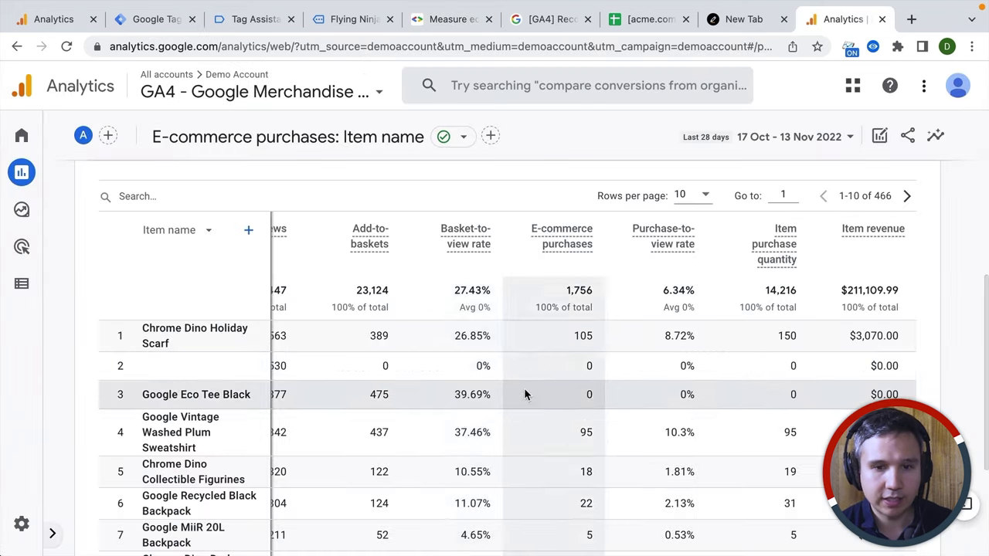
left_click(544, 19)
left_click(452, 19)
left_click(449, 257)
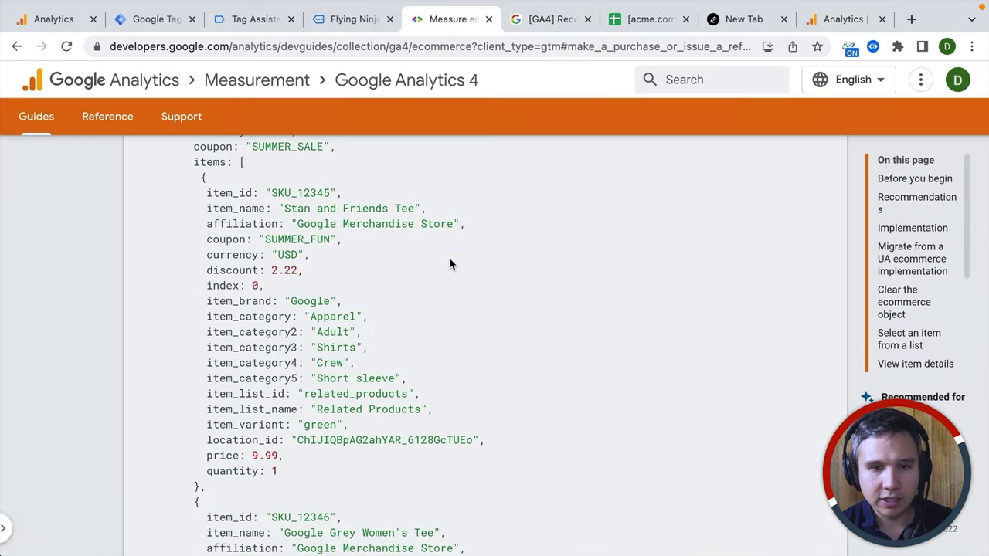
Step: Highlight the purchase event name in the sample purchase dataLayer.push code
scroll(450, 259, "up", 4)
scroll(449, 260, "down", 1)
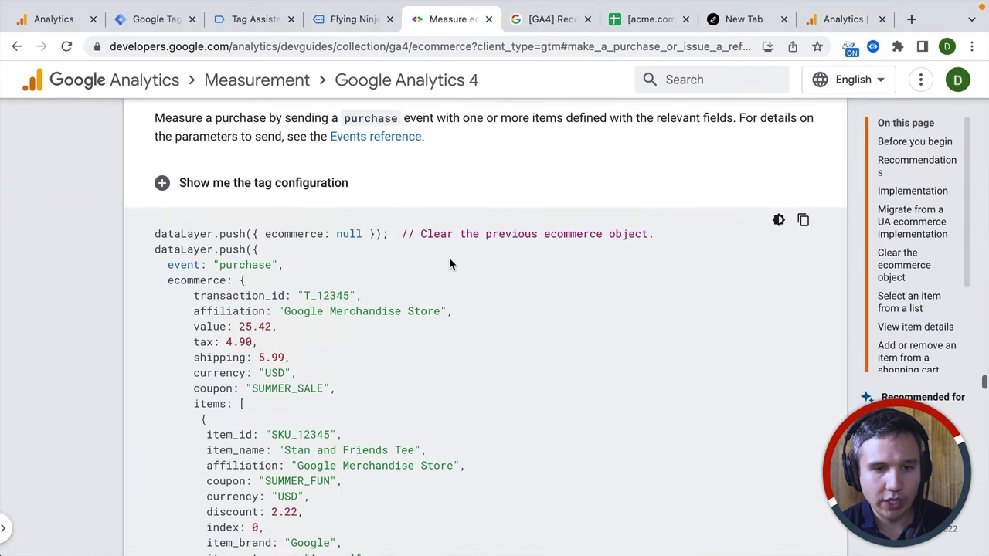
double_click(232, 264)
scroll(272, 312, "up", 1)
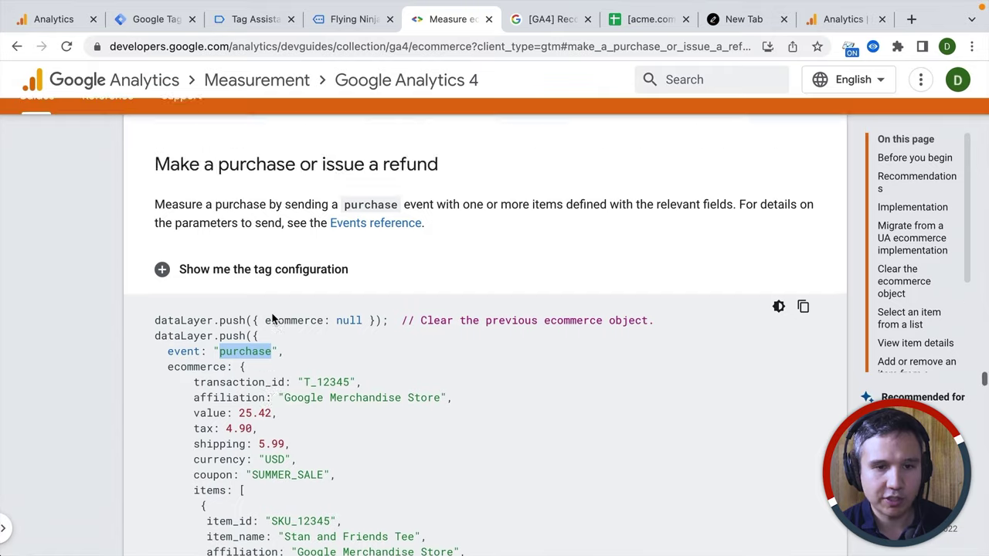
Step: Examine the guide's sample dataLayer.push codes for the remove_from_cart, view_cart and add_to_wishlist events
scroll(272, 318, "up", 10)
scroll(279, 236, "up", 5)
scroll(280, 235, "up", 15)
scroll(232, 355, "down", 3)
scroll(231, 355, "up", 4)
scroll(231, 355, "down", 10)
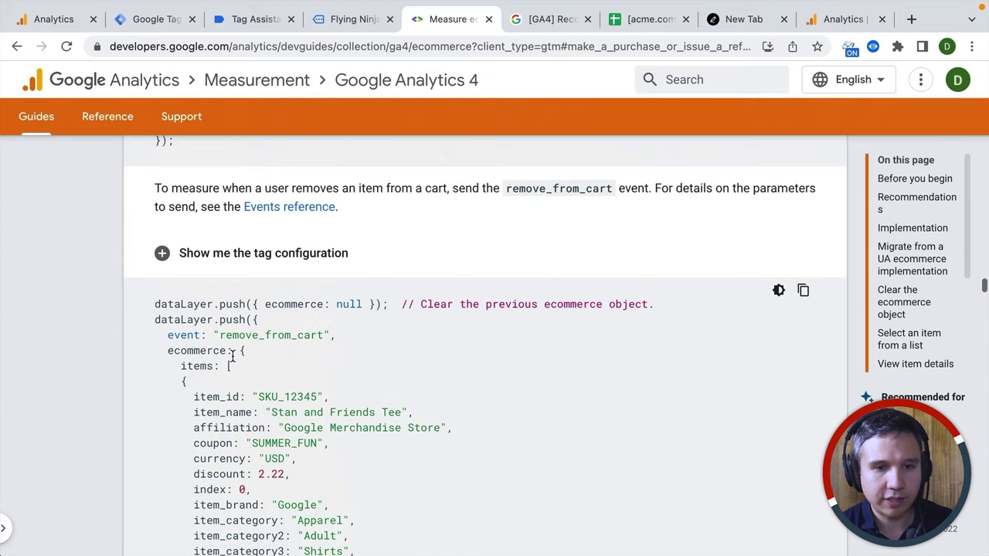
scroll(276, 335, "up", 5)
scroll(276, 335, "up", 1)
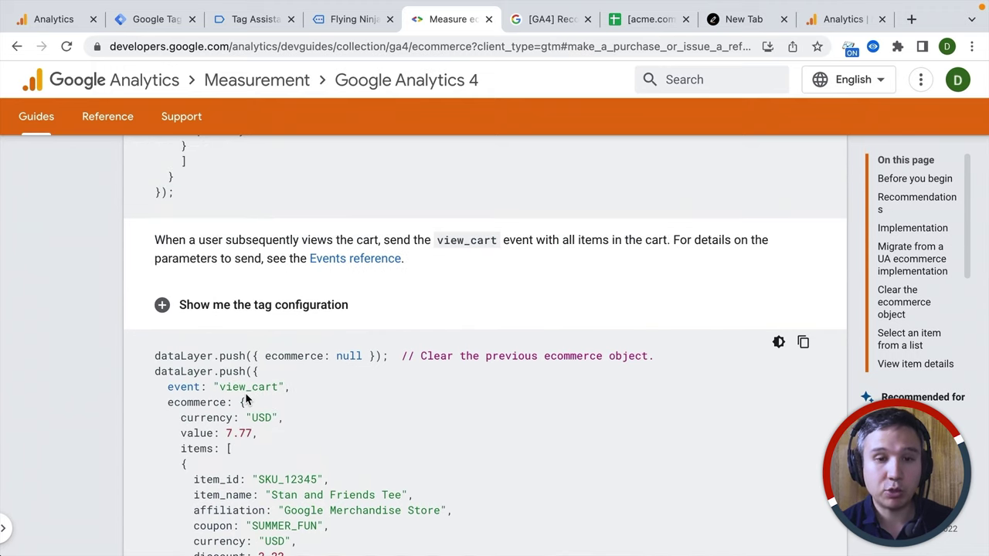
scroll(245, 392, "up", 4)
scroll(245, 392, "down", 10)
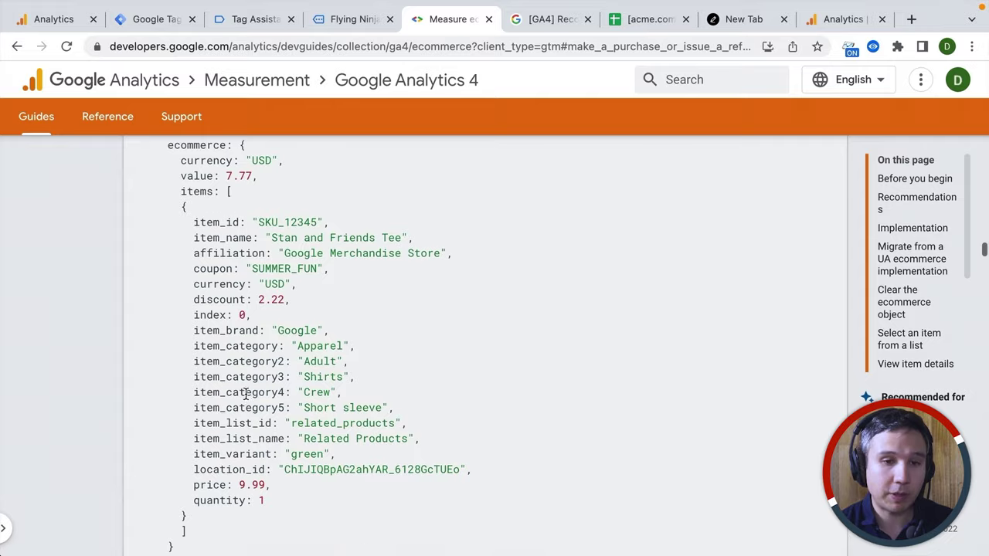
scroll(245, 394, "up", 1)
scroll(245, 394, "down", 5)
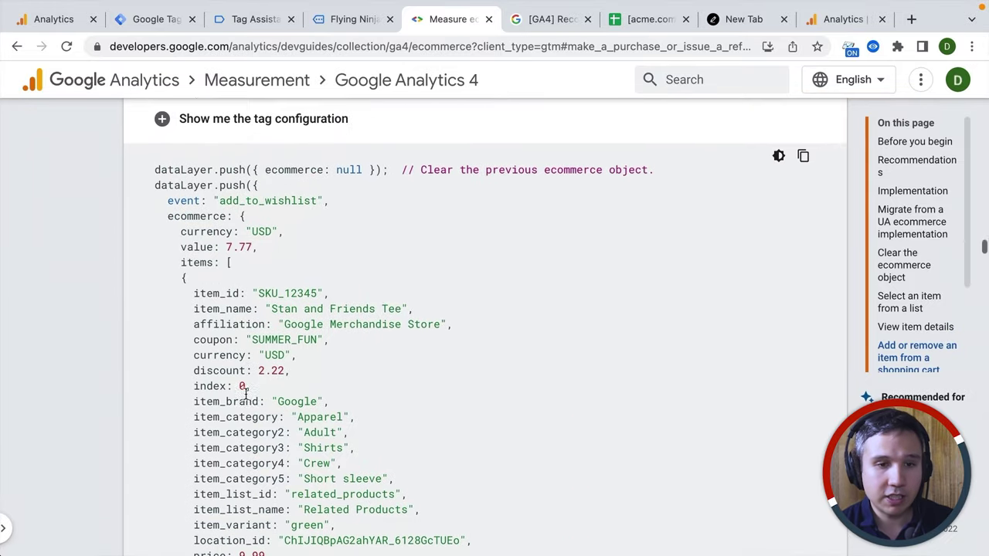
scroll(245, 392, "up", 1)
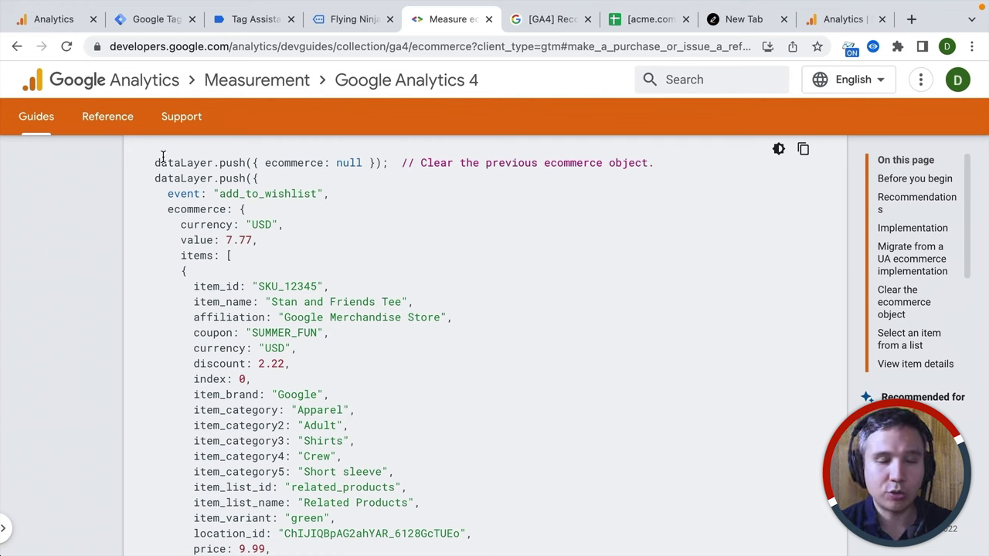
Step: Switch to the Demoshop and look over the Flying Ninja product page with its add-to-cart message
left_click(341, 22)
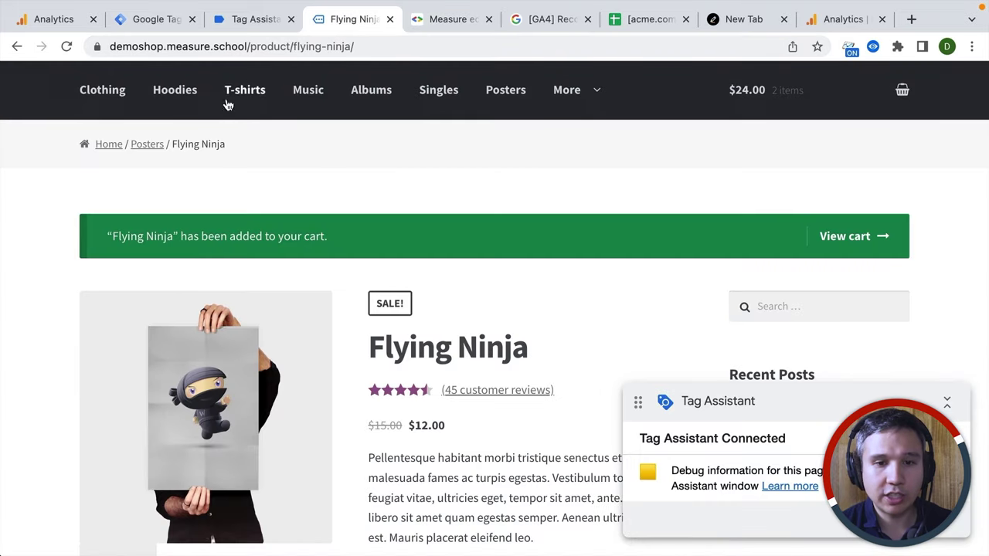
scroll(137, 191, "up", 1)
scroll(138, 190, "up", 1)
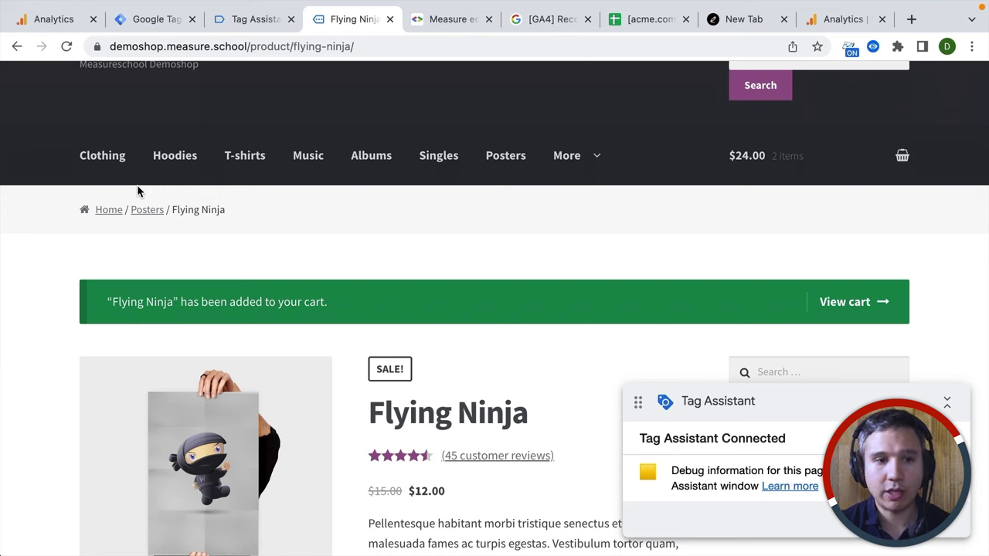
scroll(196, 256, "down", 1)
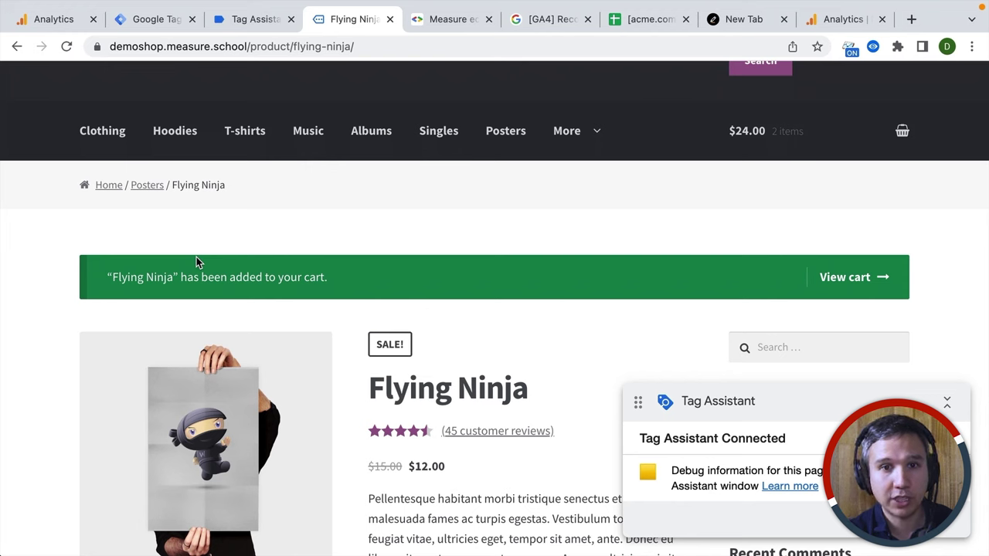
Step: Return to the Measure ecommerce guide and review its event samples from add_to_wishlist back through view_item to view_item_list
left_click(448, 21)
scroll(339, 315, "up", 5)
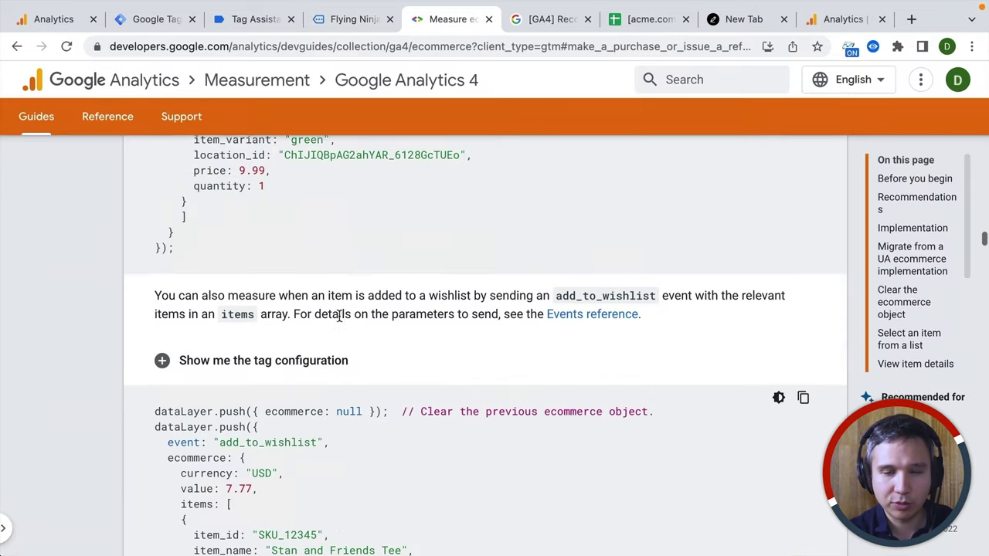
scroll(338, 314, "down", 10)
scroll(339, 315, "up", 12)
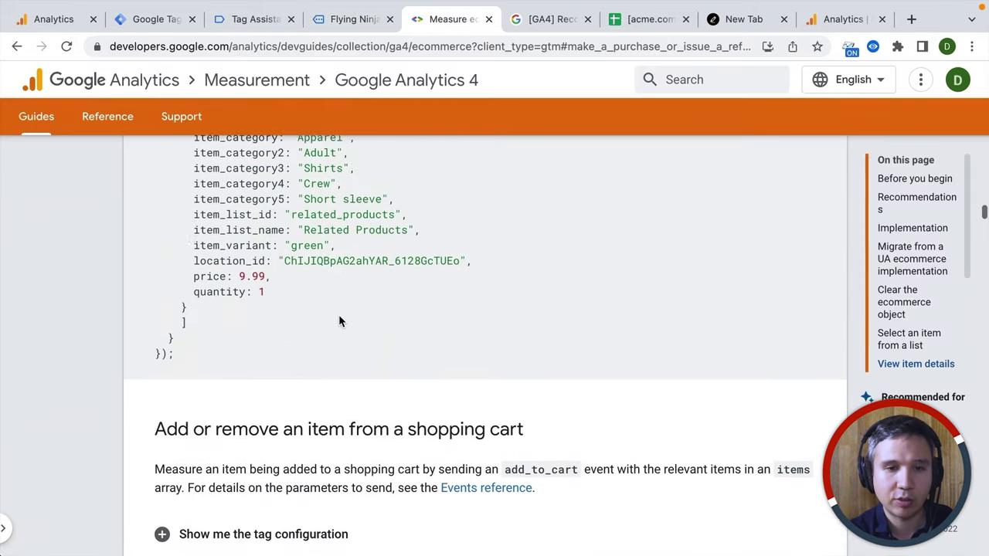
scroll(338, 315, "up", 6)
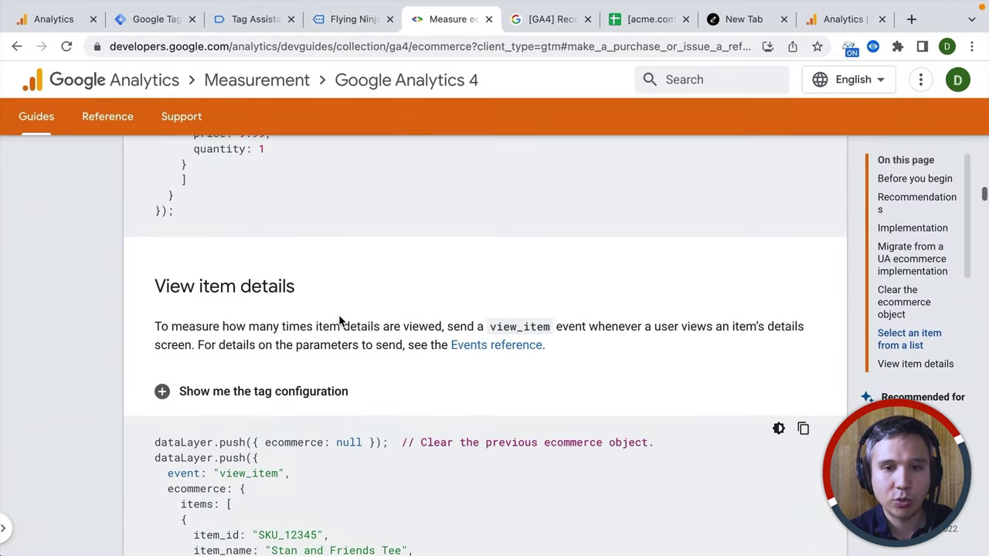
scroll(338, 315, "up", 11)
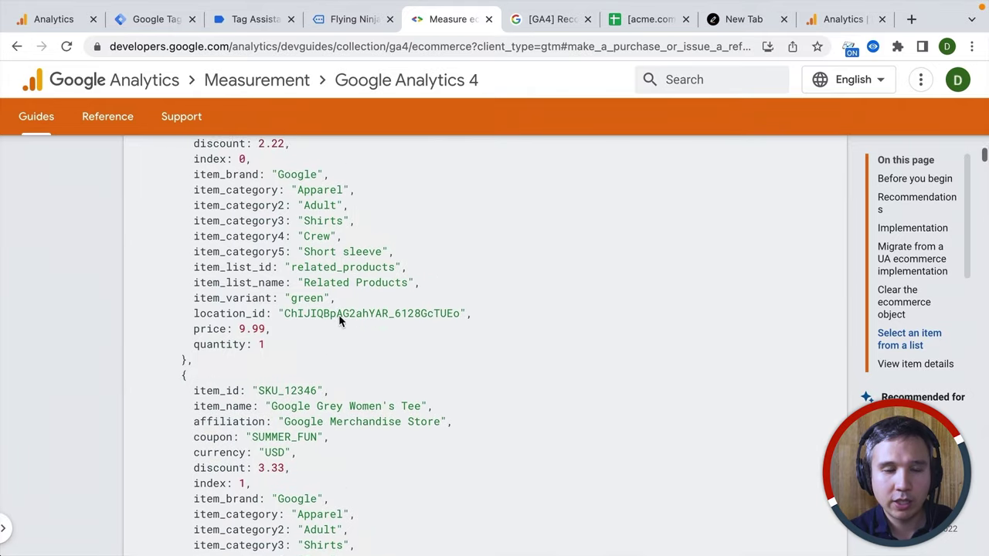
scroll(338, 314, "up", 3)
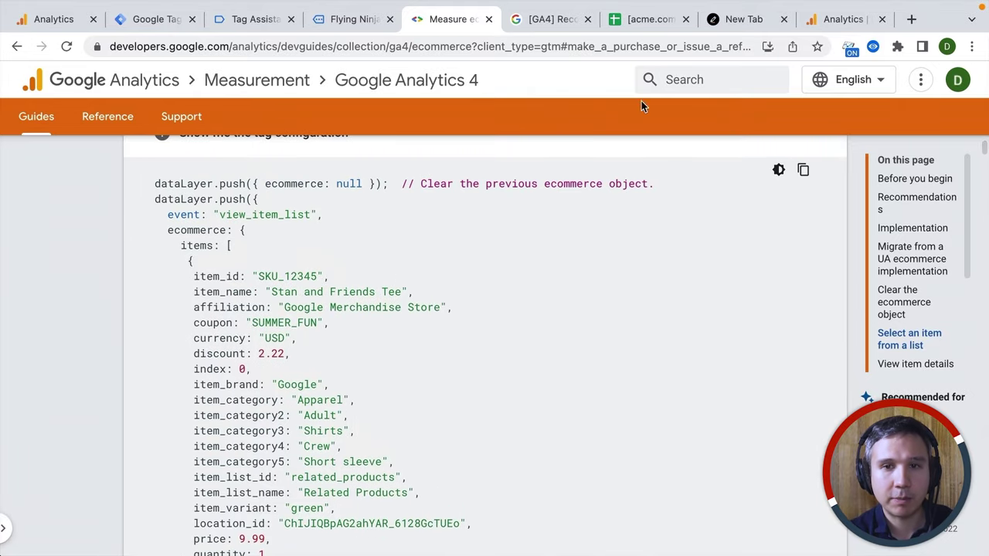
Step: Switch to the GA4 Ecommerce DataLayer Specs Tool spreadsheet and follow the purchase event's link to its sheet
left_click(648, 21)
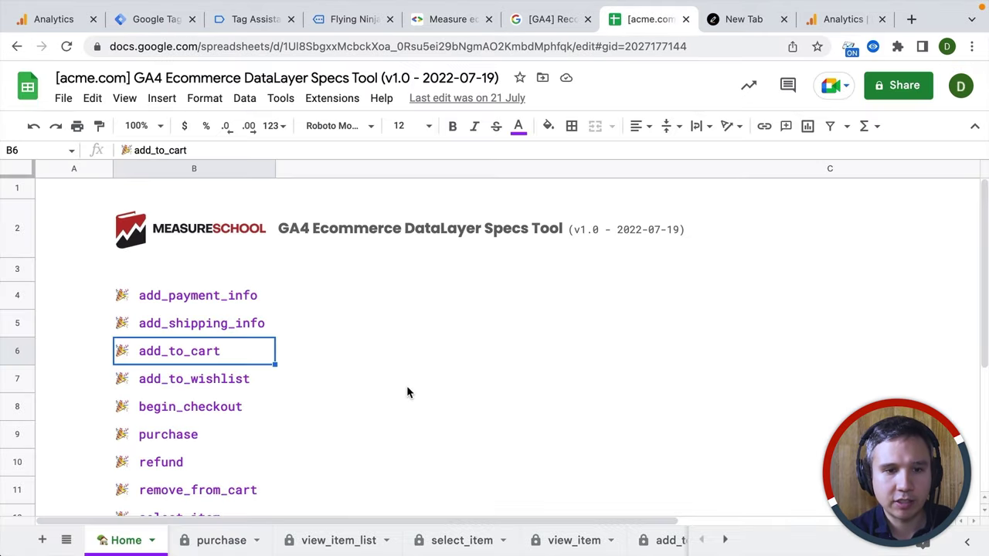
scroll(407, 390, "down", 1)
scroll(407, 391, "up", 1)
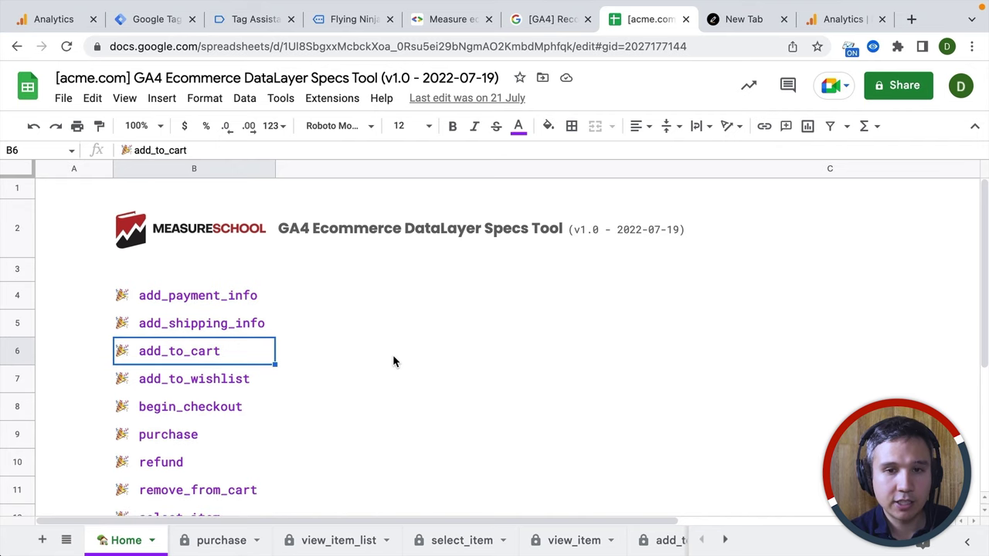
left_click(170, 439)
left_click(175, 462)
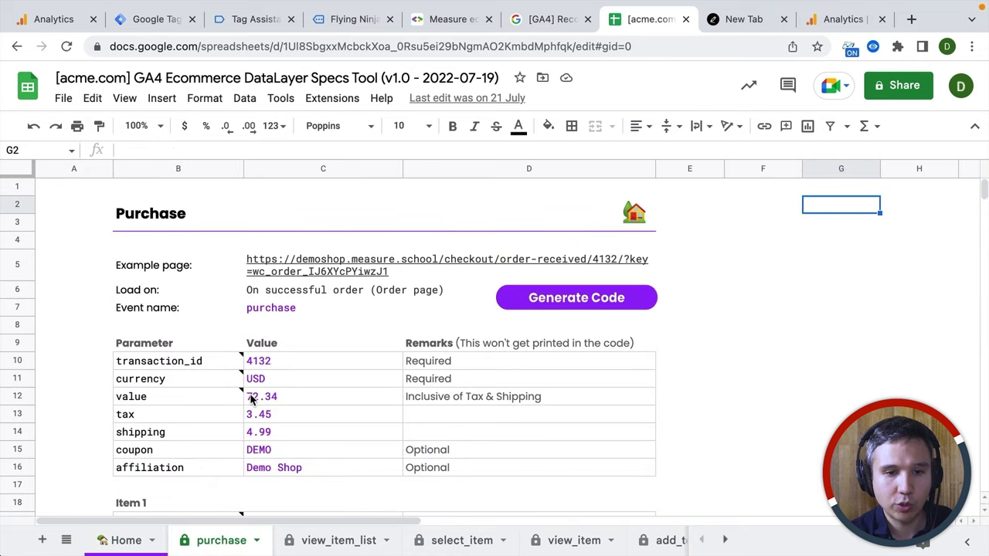
Step: Review the purchase sheet's parameters and first item, and generate the purchase data layer example code from them
scroll(254, 398, "down", 2)
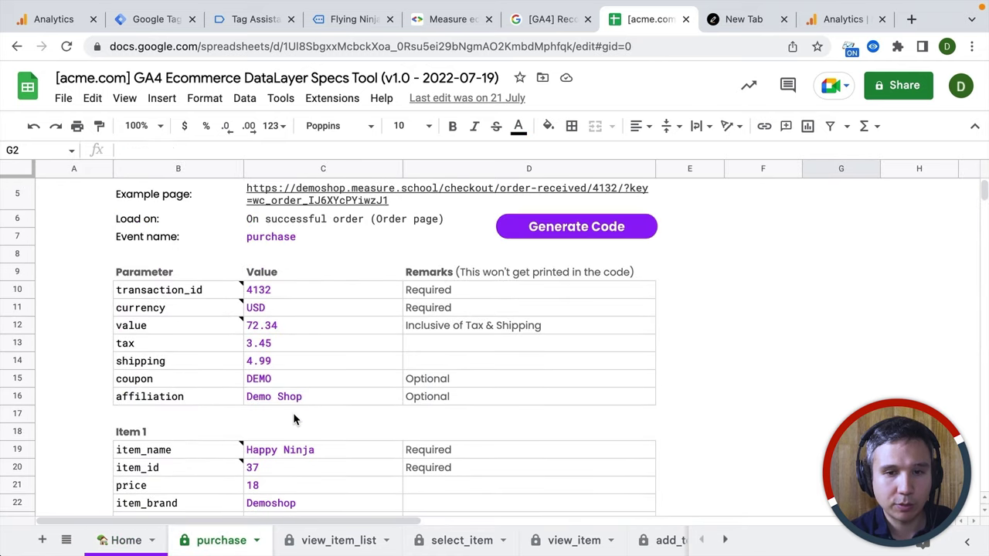
scroll(293, 412, "down", 3)
scroll(293, 413, "up", 4)
scroll(293, 413, "up", 1)
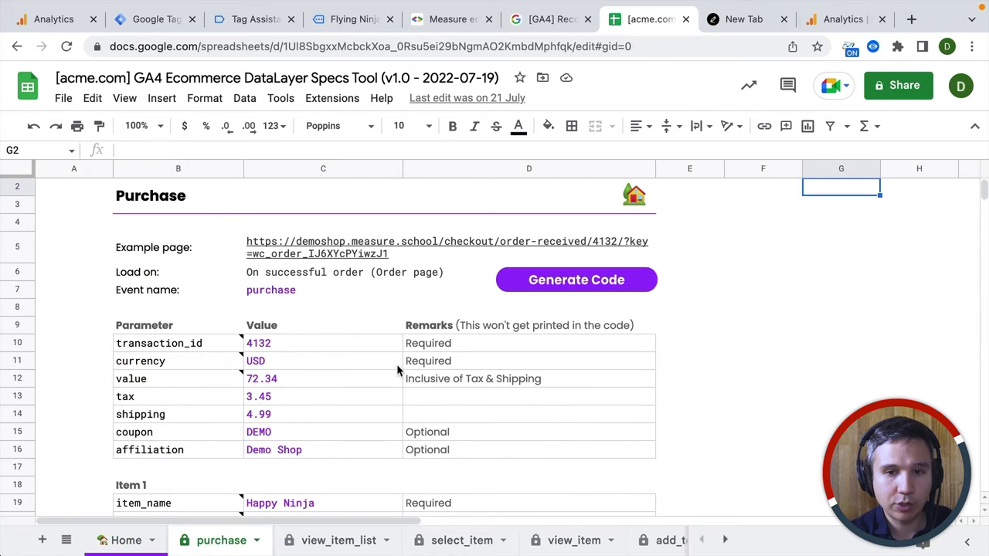
left_click(569, 280)
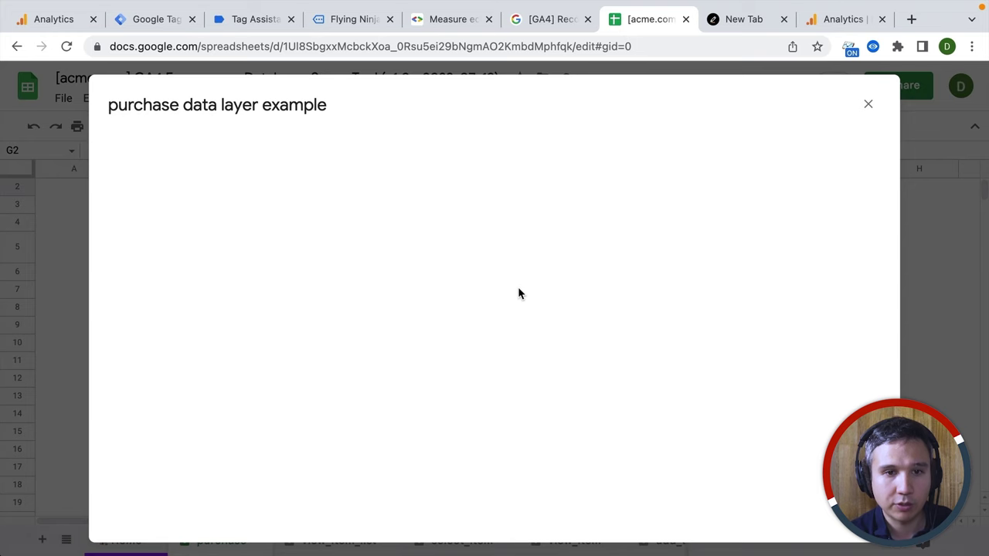
scroll(309, 349, "down", 5)
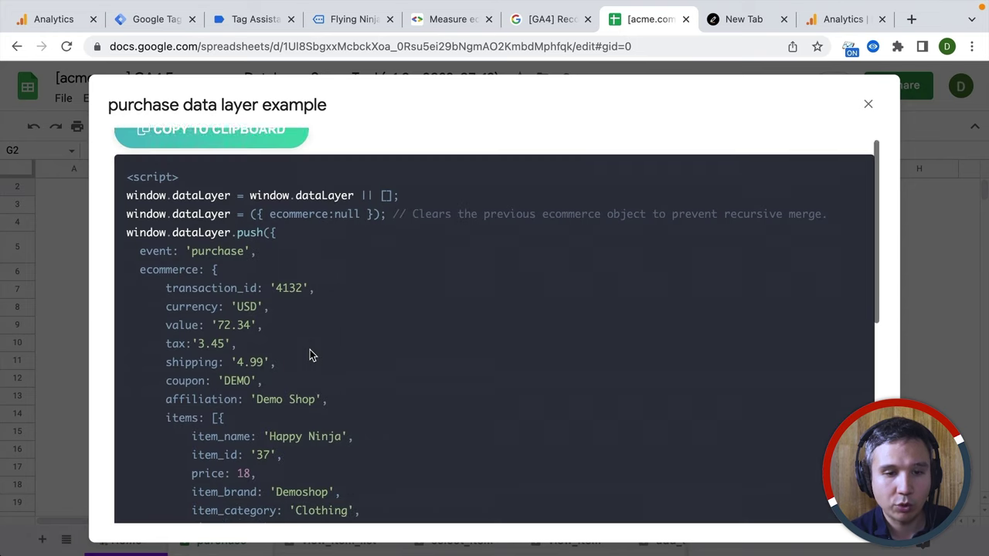
scroll(310, 352, "up", 5)
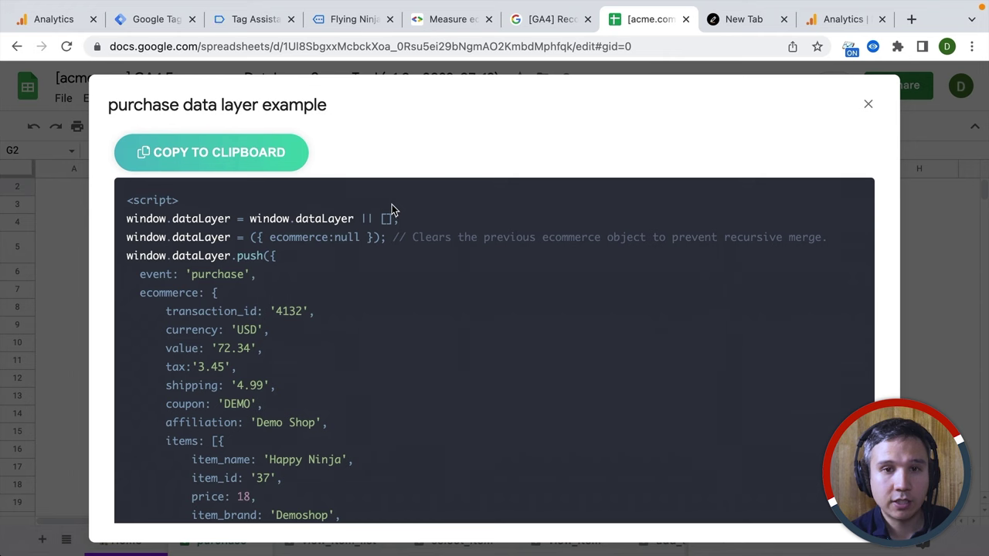
Step: Revisit the view_item_list sample in the Measure ecommerce guide, then switch back to the Demoshop's Flying Ninja page
left_click(440, 19)
scroll(257, 373, "up", 1)
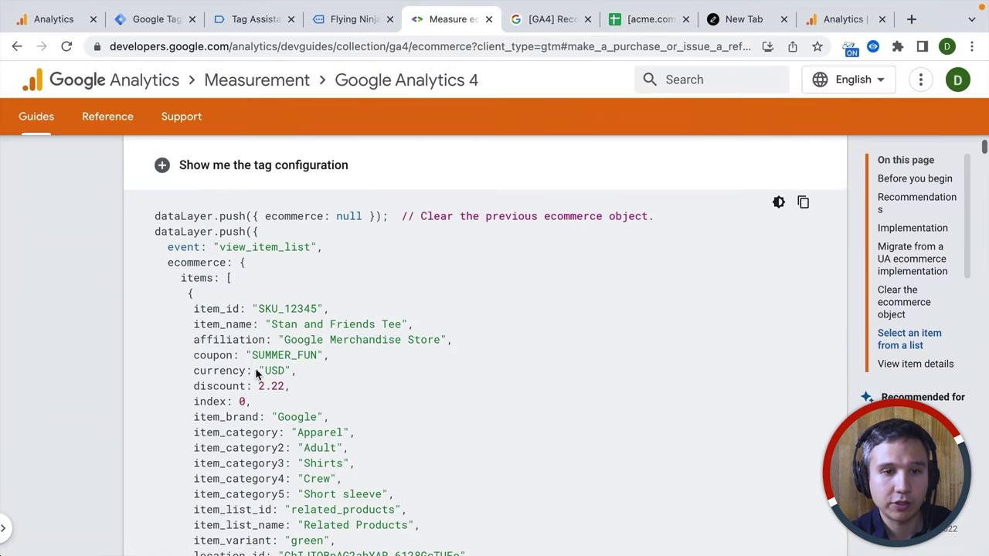
scroll(257, 375, "up", 1)
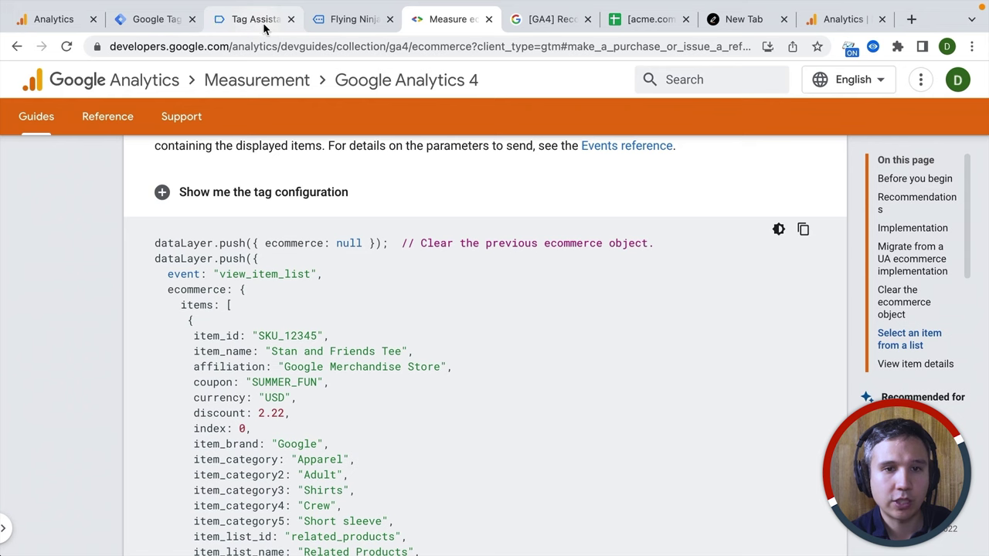
left_click(341, 23)
scroll(259, 249, "up", 1)
scroll(259, 249, "up", 3)
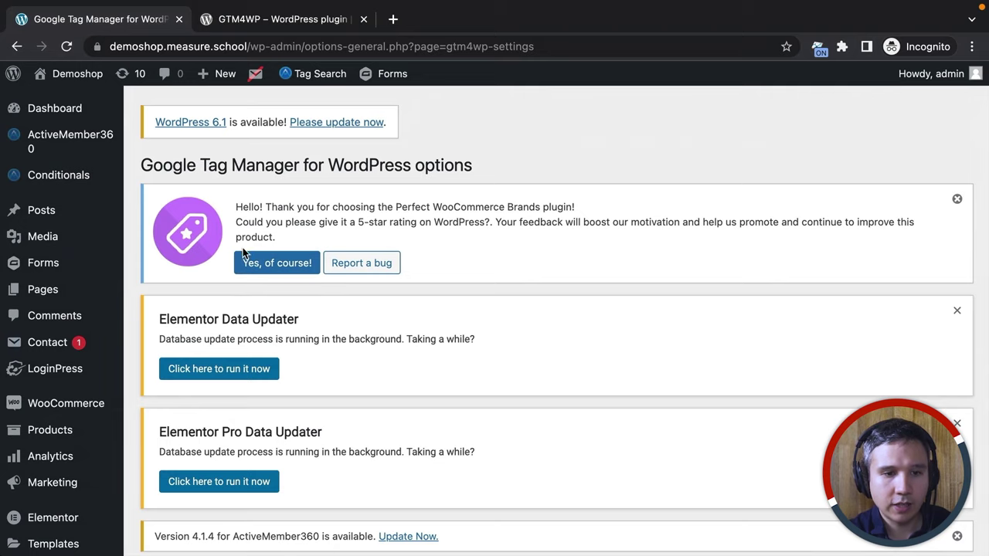
Step: Open the Plugins page in the Demoshop's WordPress admin
mouse_move(86, 373)
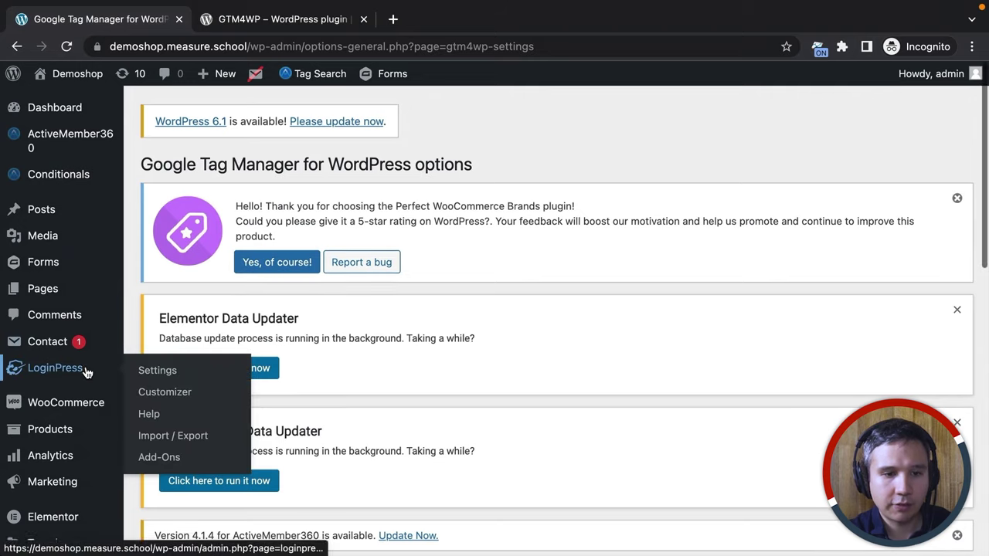
scroll(86, 373, "down", 4)
left_click(46, 316)
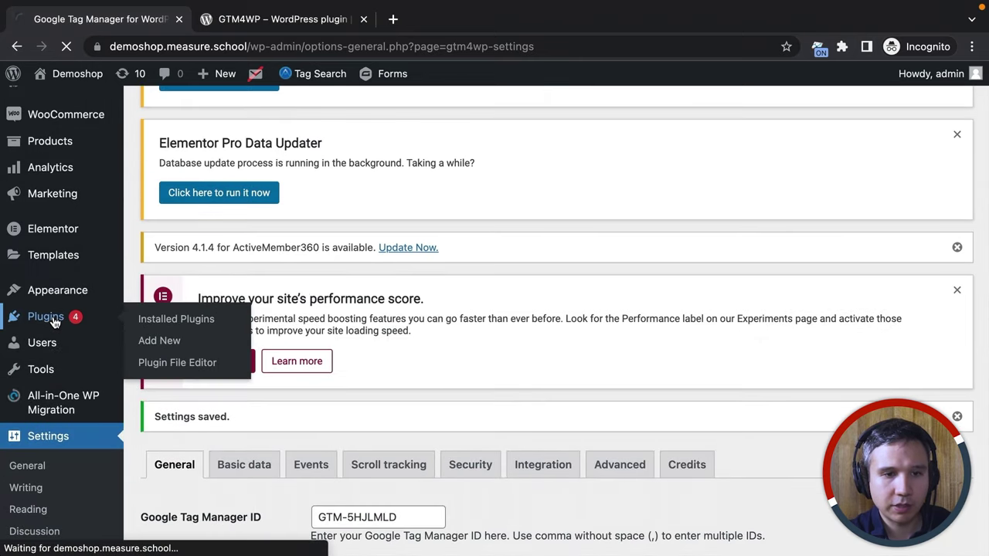
Step: Switch to the GTM4WP plugin's WordPress.org page and read through its description
left_click(297, 19)
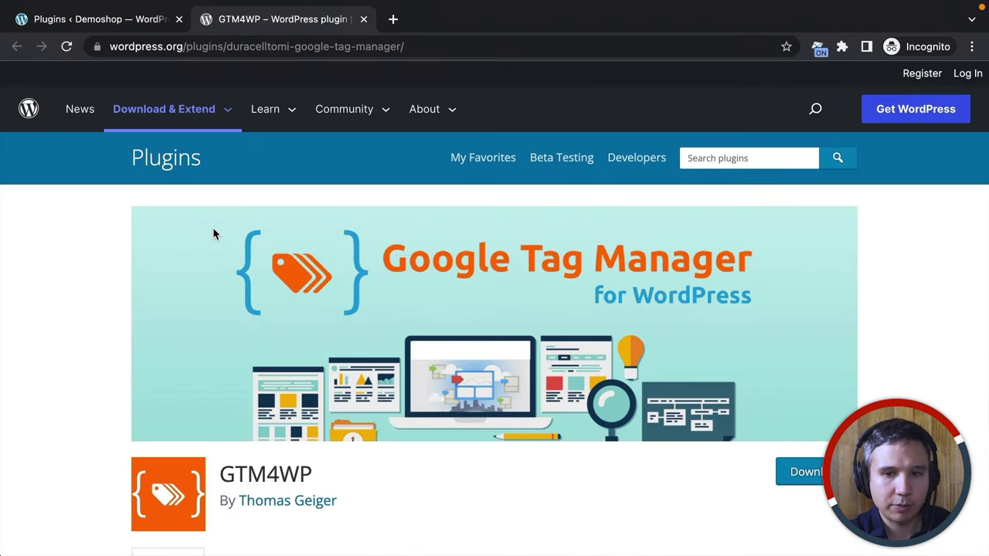
scroll(214, 233, "down", 1)
scroll(214, 233, "down", 2)
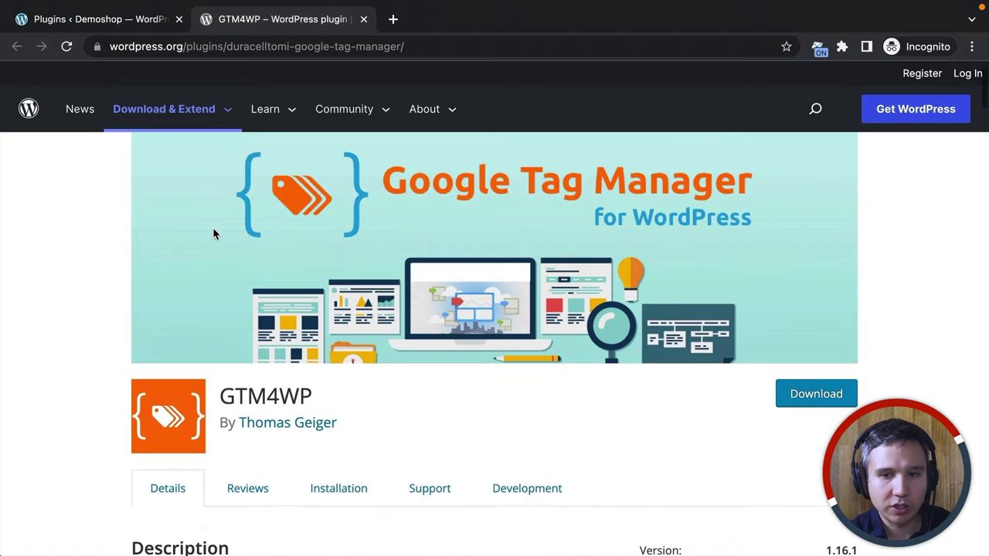
scroll(214, 232, "down", 5)
scroll(213, 228, "down", 6)
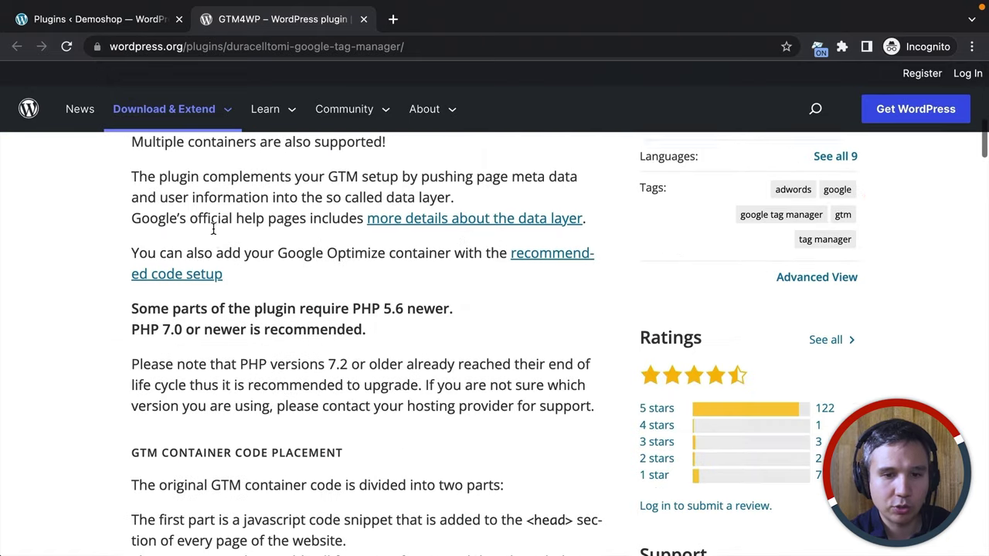
Step: Switch back to the Demoshop's WordPress admin and open the settings of the Google Tag Manager plugin
left_click(112, 17)
scroll(180, 301, "down", 6)
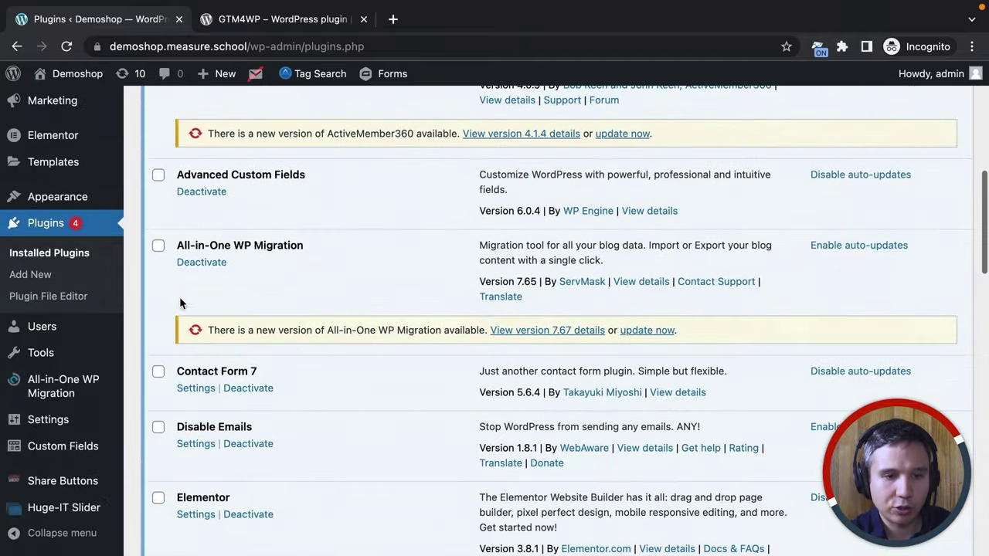
mouse_move(88, 360)
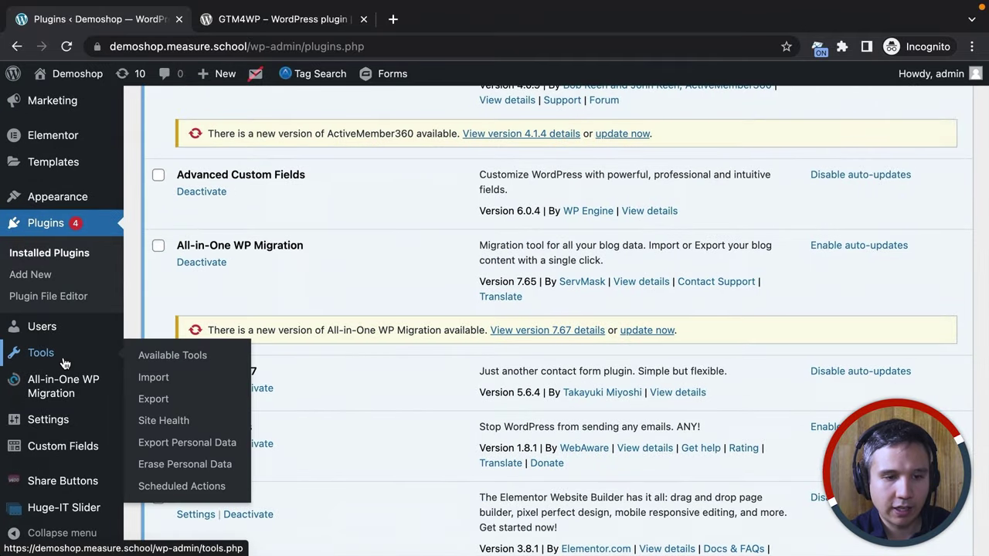
scroll(64, 379, "down", 1)
mouse_move(62, 420)
left_click(182, 511)
scroll(174, 475, "down", 15)
scroll(176, 467, "up", 3)
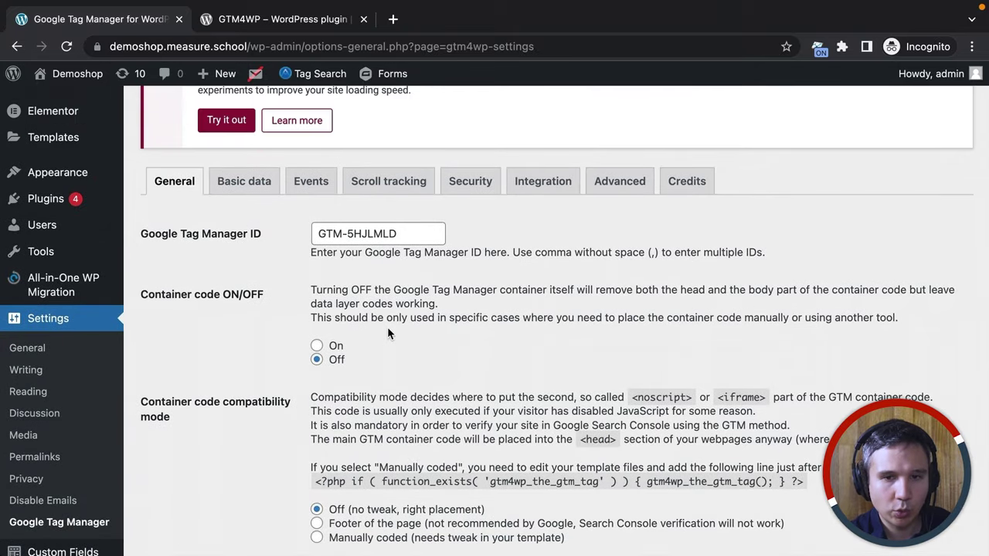
Step: Enable Track enhanced e-commerce in the plugin's WooCommerce integration and save the changes
left_click(541, 181)
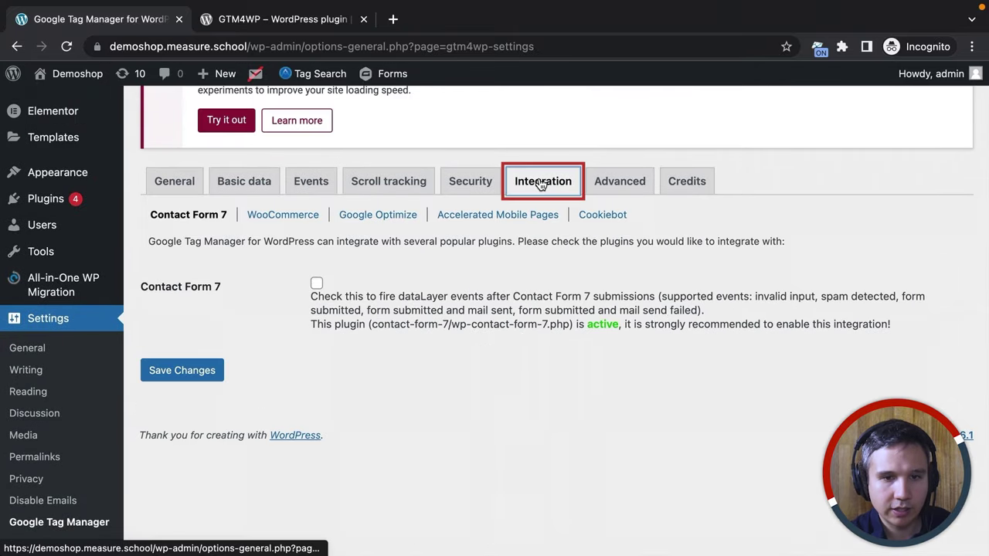
left_click(275, 220)
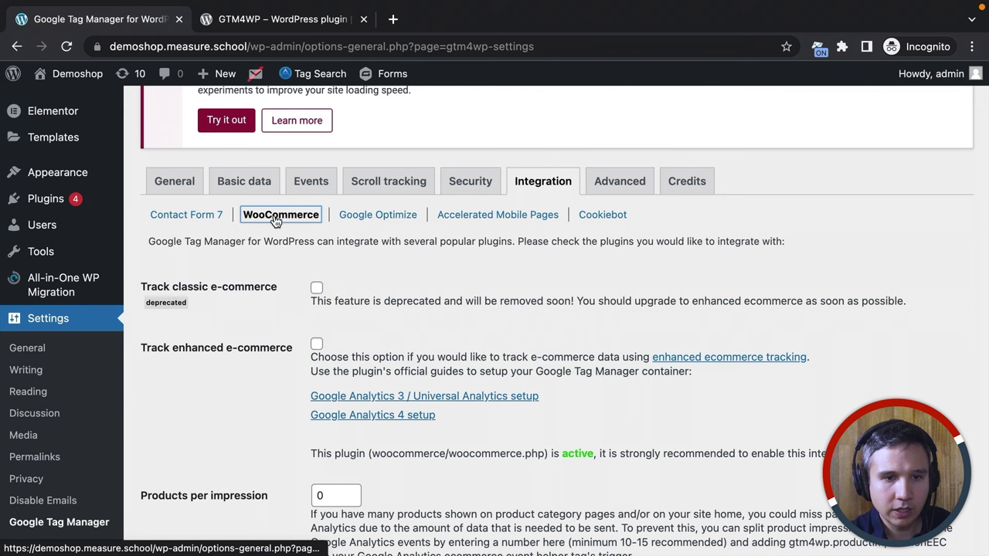
left_click(317, 344)
scroll(290, 360, "down", 15)
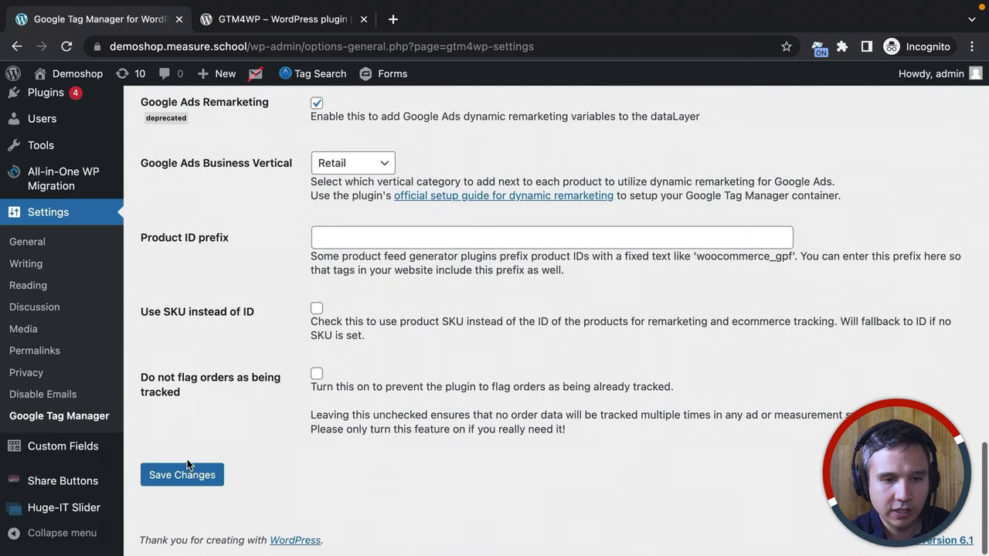
left_click(173, 479)
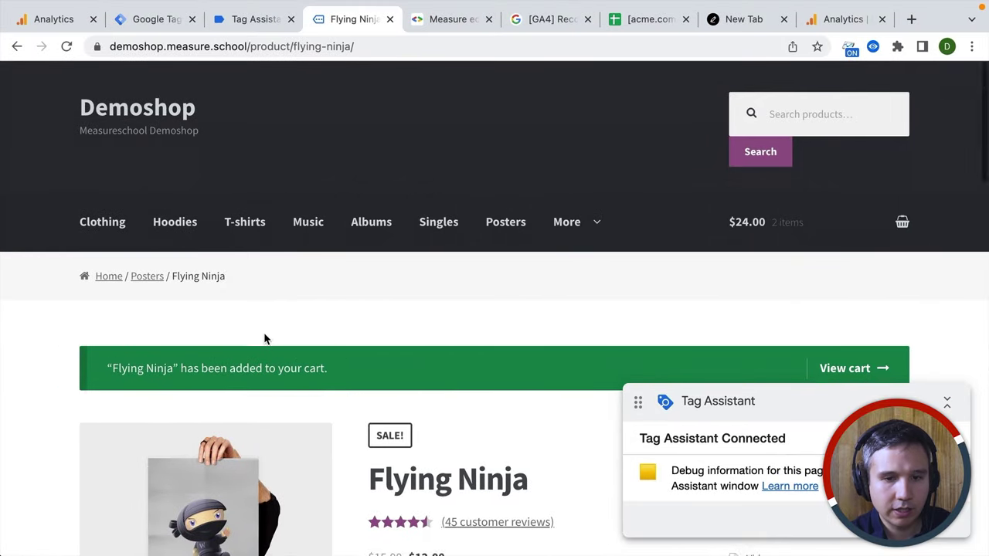
Step: Reload the Demoshop's Flying Ninja product page, resubmitting its form, and inspect the full view_item data layer push in Tag Assistant
scroll(264, 337, "down", 6)
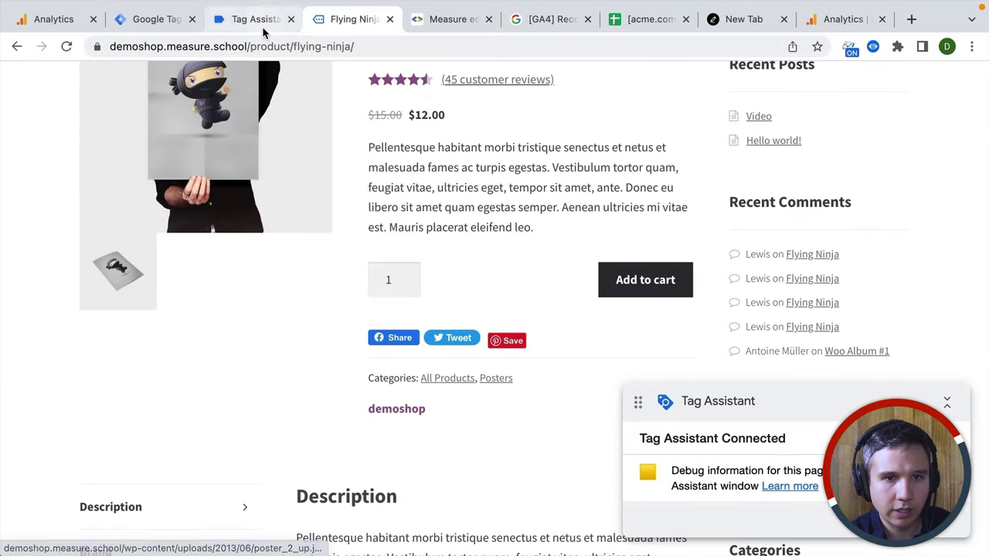
left_click(66, 47)
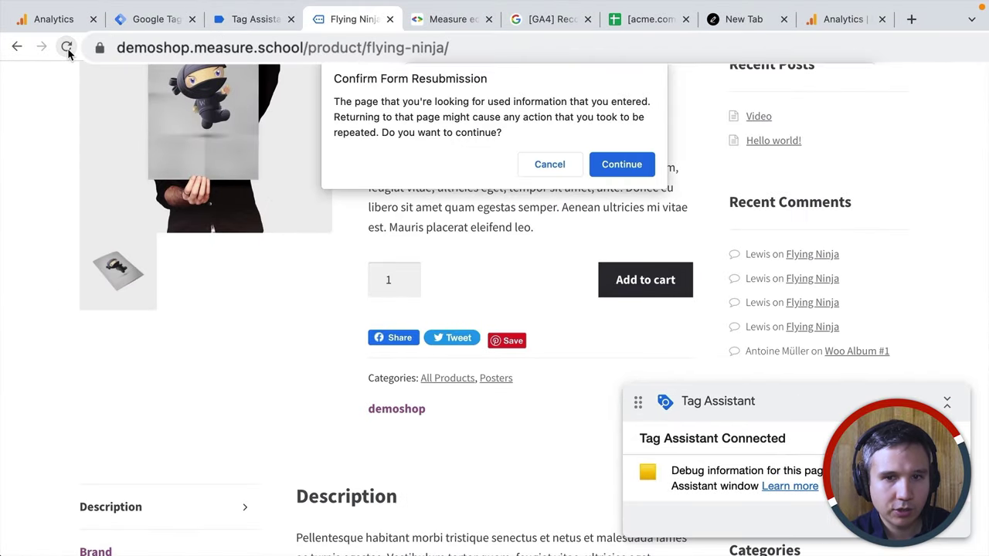
left_click(610, 167)
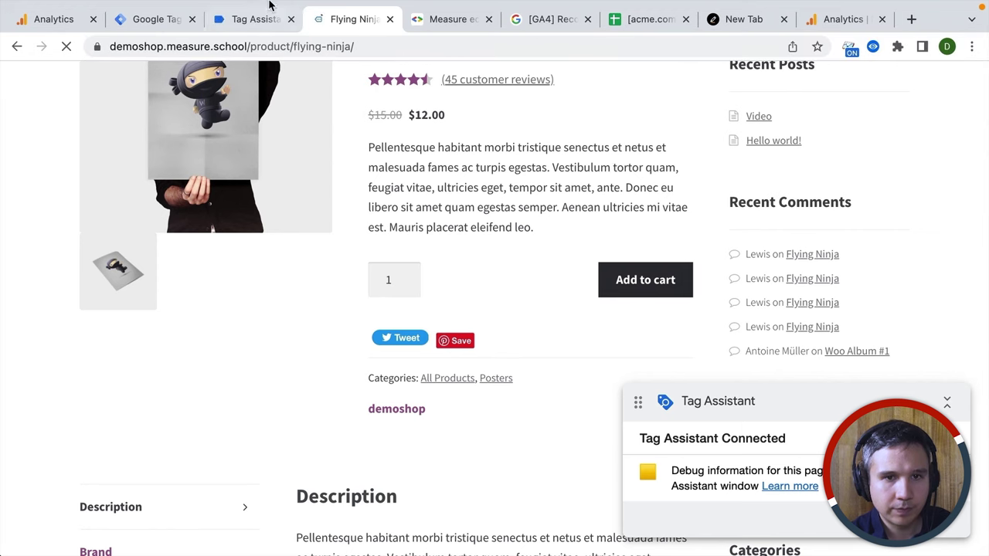
left_click(254, 20)
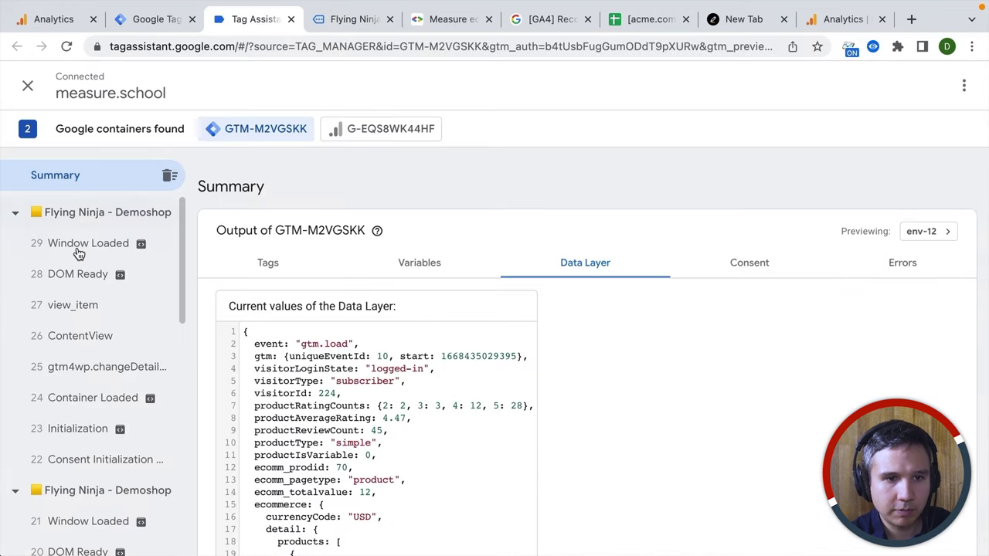
left_click(74, 307)
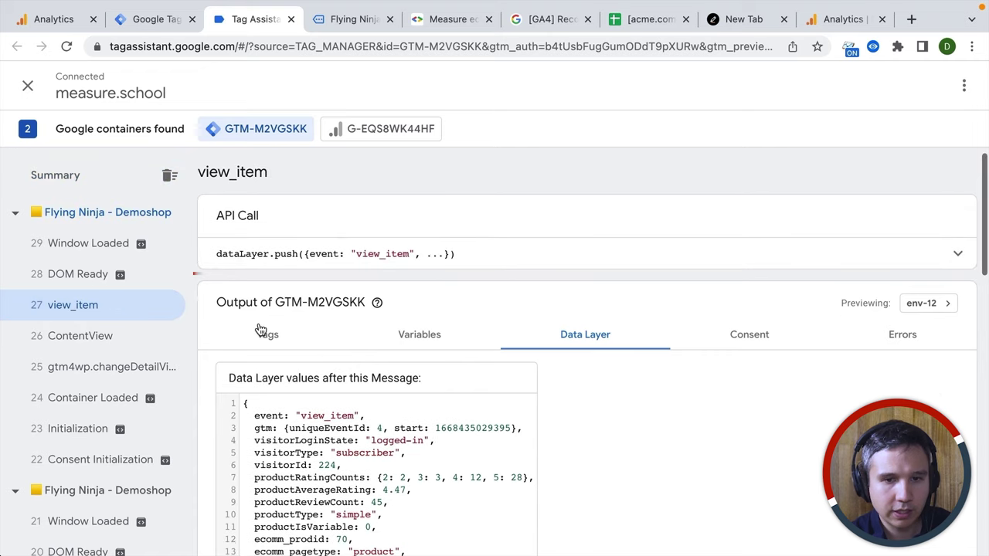
left_click(502, 263)
scroll(386, 248, "down", 1)
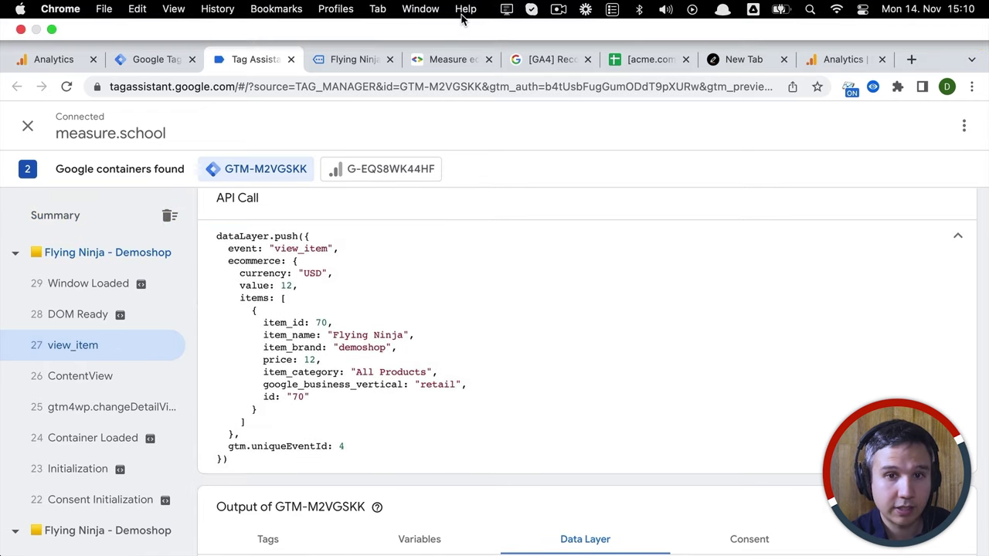
Step: Compare the guide's View item details sample with the view_item push in Tag Assistant, highlighting its item_name value
left_click(452, 18)
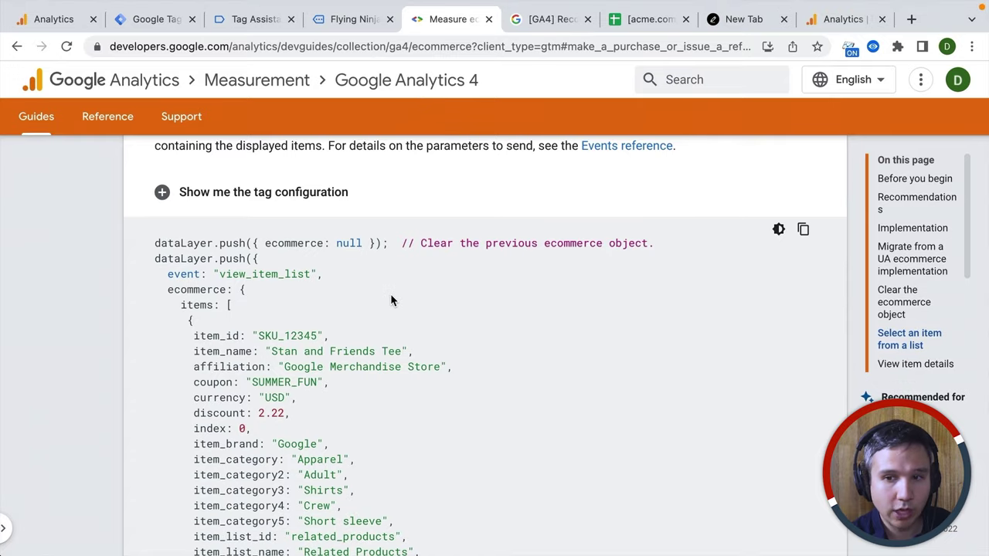
scroll(390, 299, "up", 1)
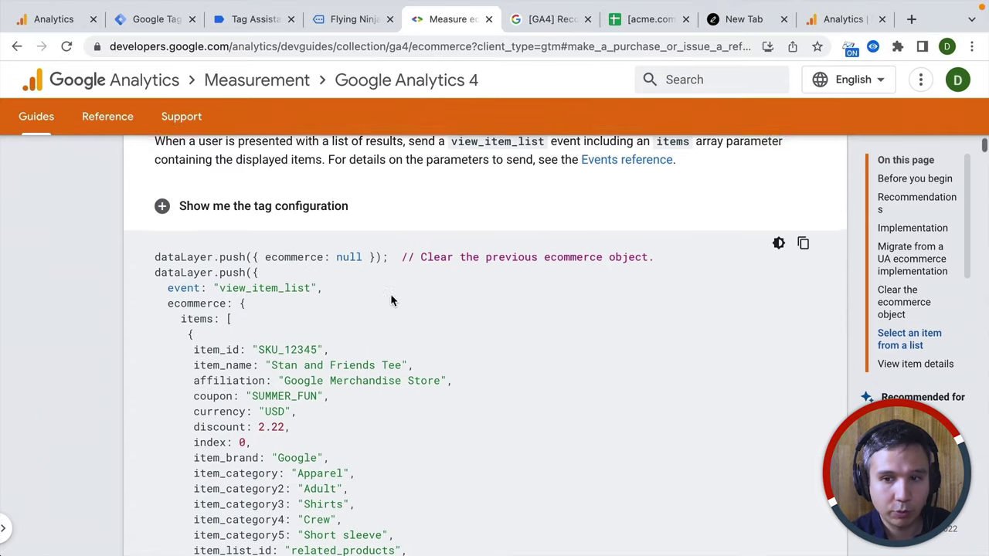
left_click(900, 365)
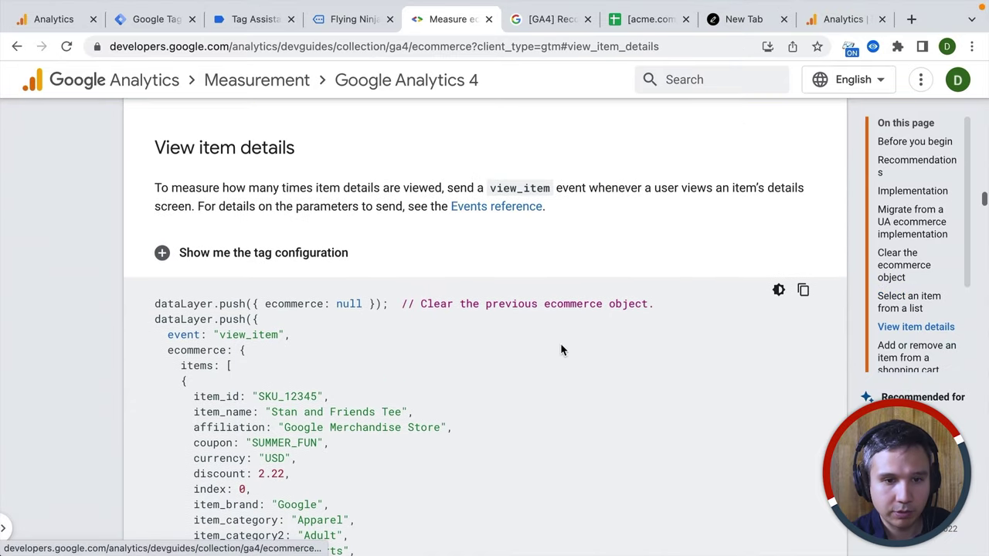
scroll(560, 343, "down", 5)
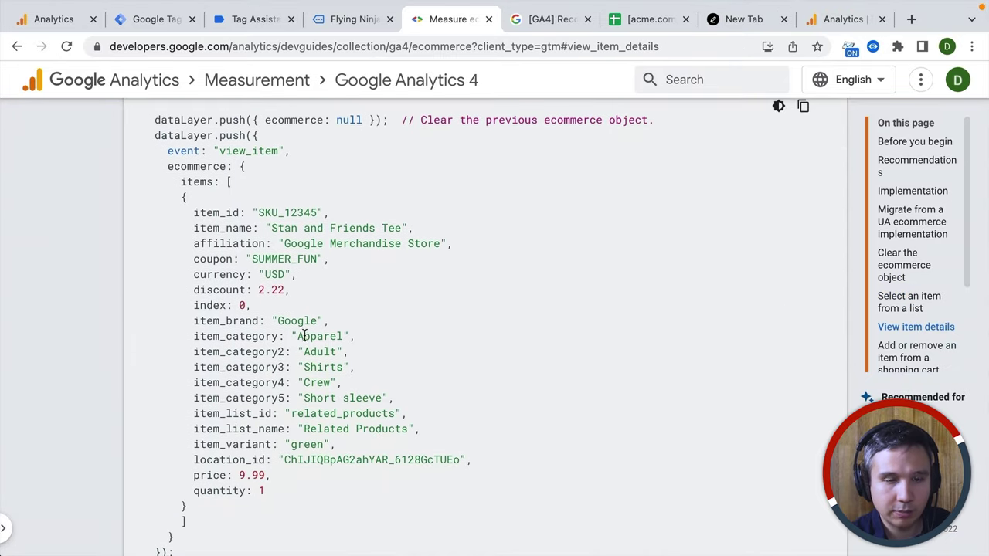
left_click(341, 18)
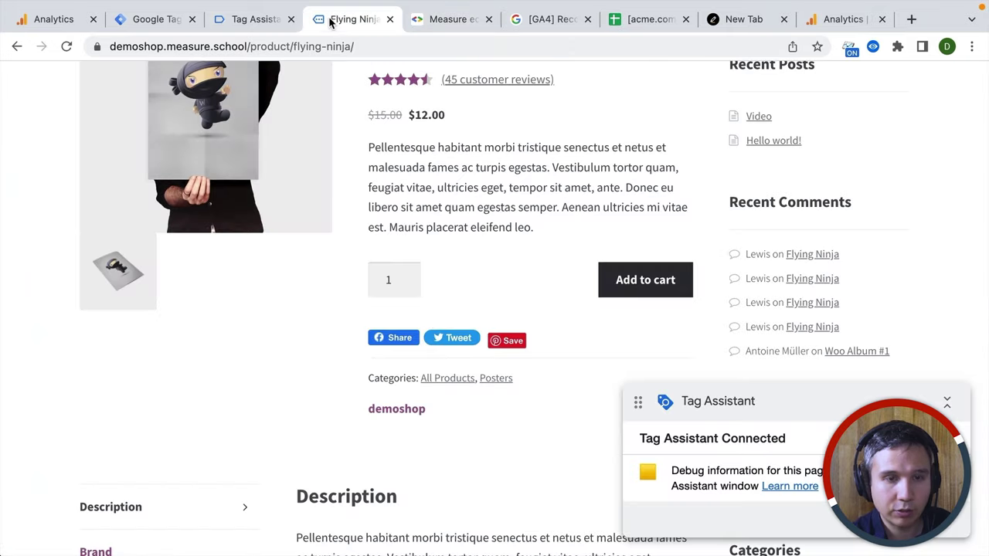
left_click(255, 18)
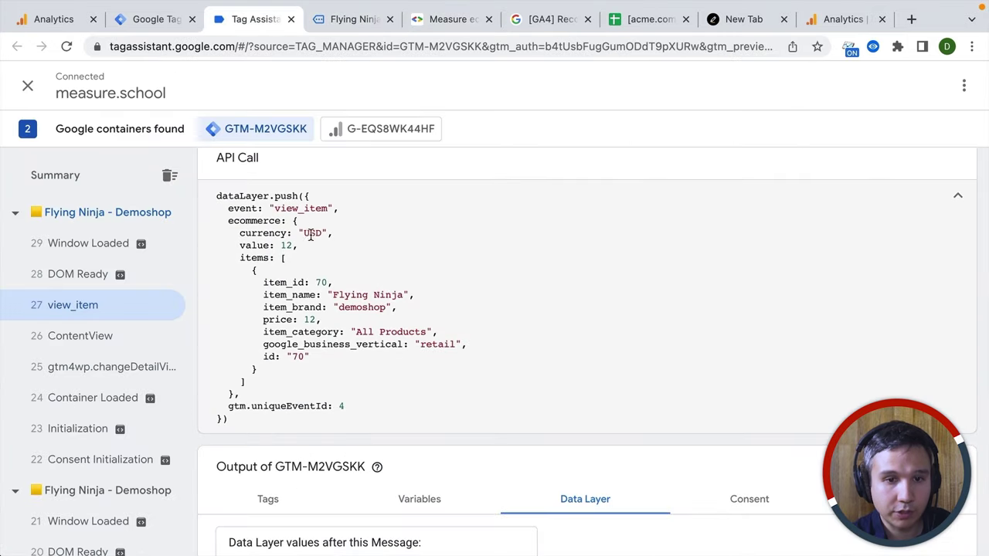
left_click_drag(334, 294, 403, 295)
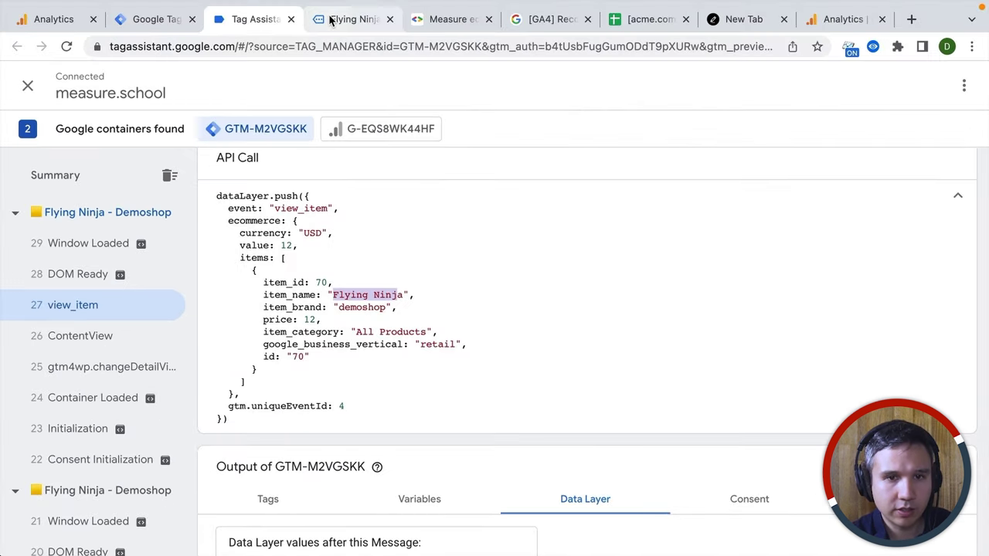
Step: Add one Flying Ninja to the cart in the Demoshop and inspect the add_to_cart data layer push in Tag Assistant
left_click(330, 19)
left_click(654, 287)
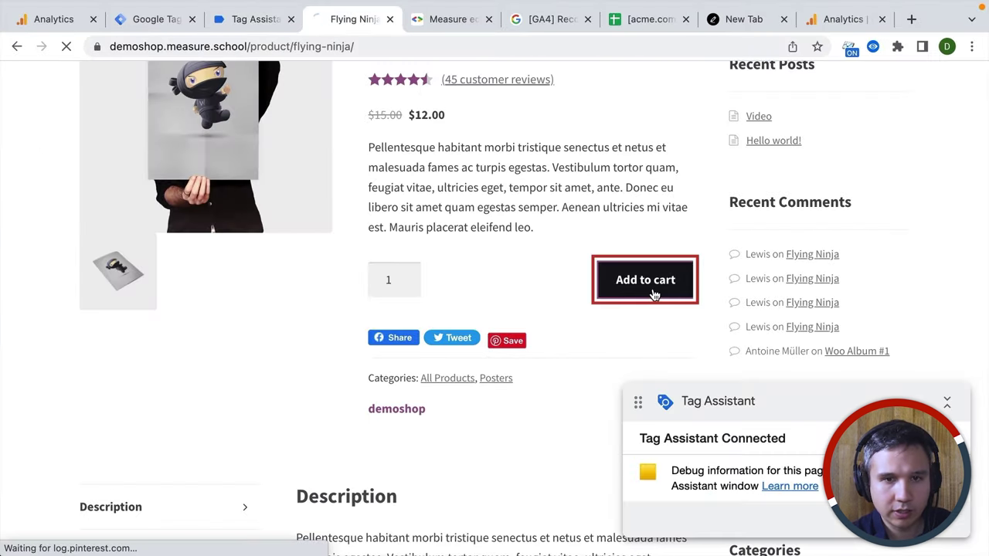
left_click(235, 20)
left_click(73, 246)
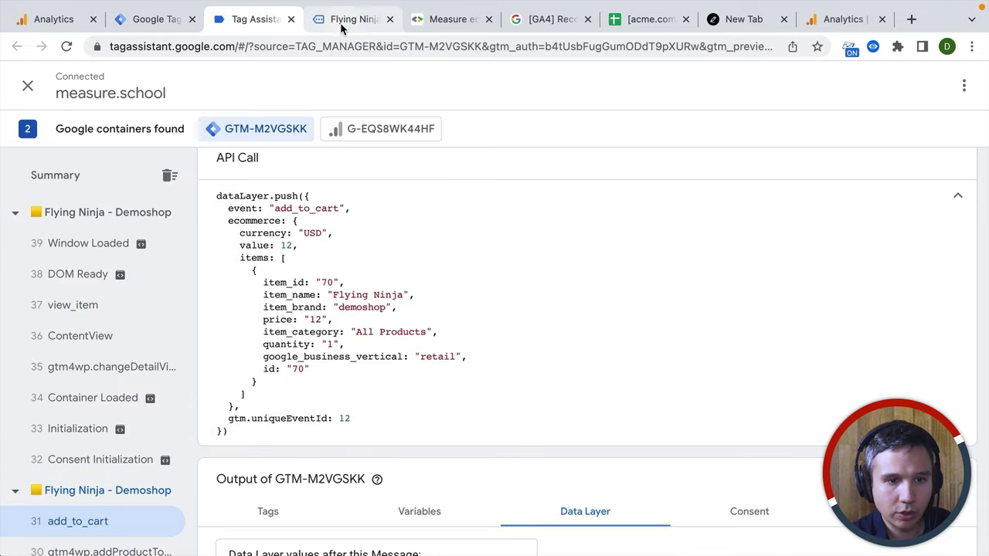
Step: Return to the Demoshop's Flying Ninja page, view the cart and proceed to checkout
left_click(348, 20)
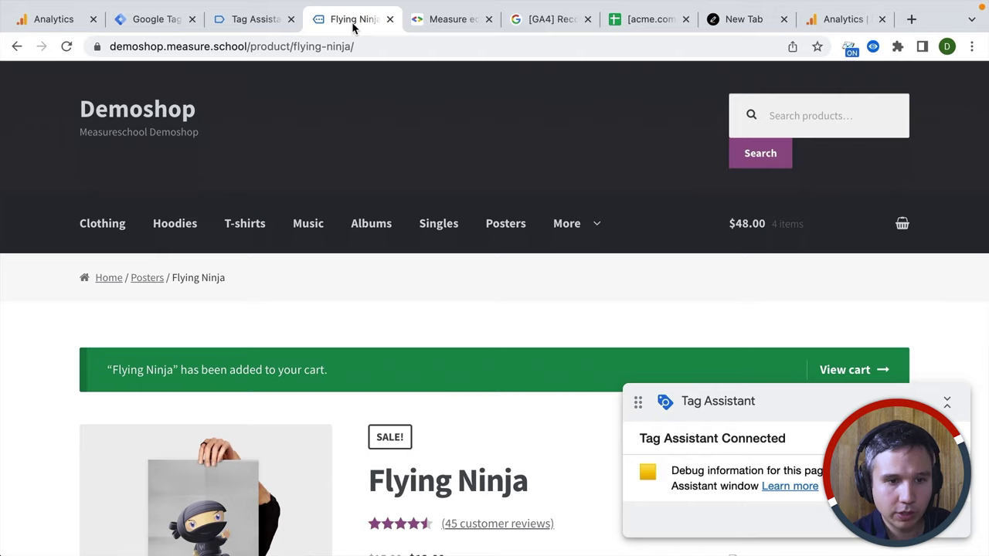
scroll(300, 256, "down", 5)
scroll(301, 256, "up", 2)
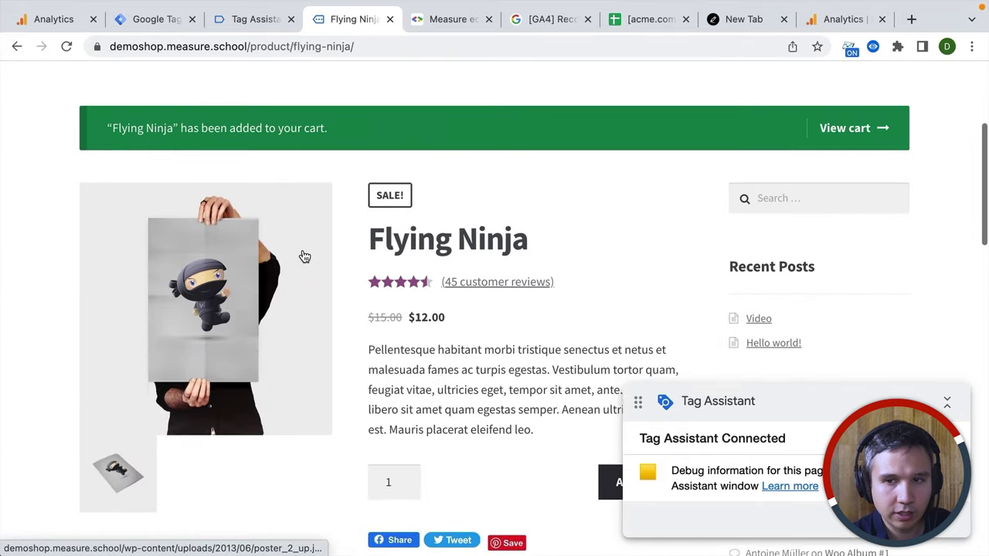
left_click(865, 161)
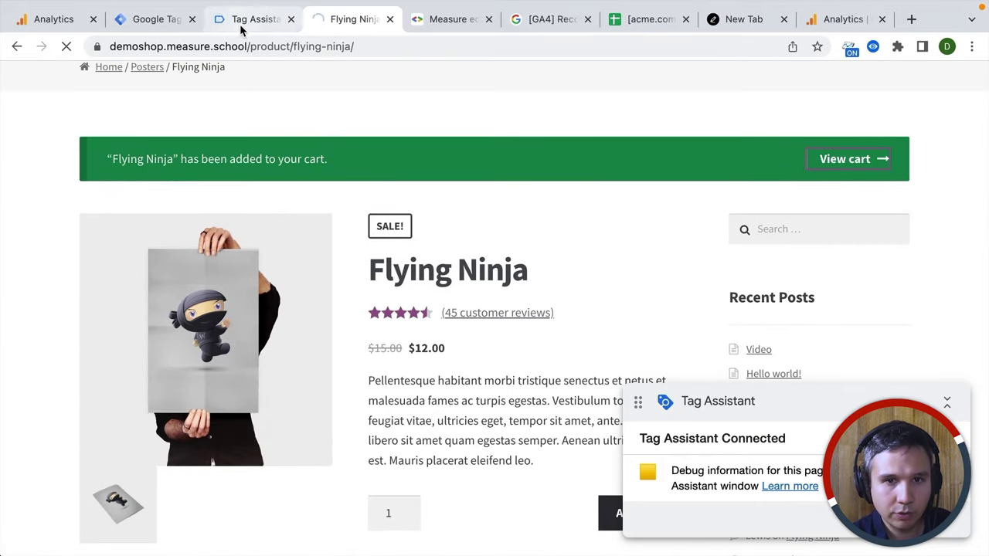
scroll(313, 82, "down", 5)
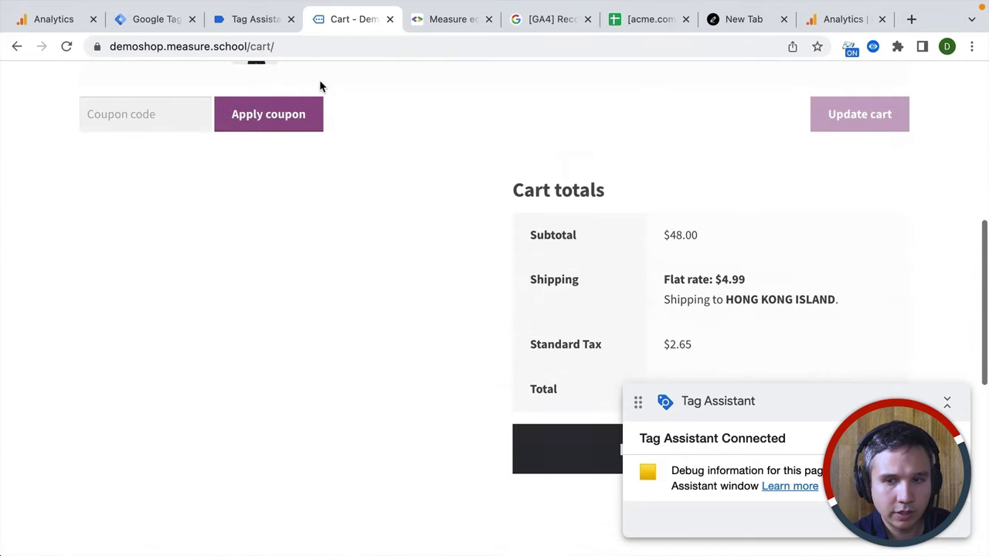
scroll(479, 358, "down", 3)
left_click(585, 331)
Step: Place the order and inspect the purchase event's data layer push in Tag Assistant
scroll(522, 346, "down", 5)
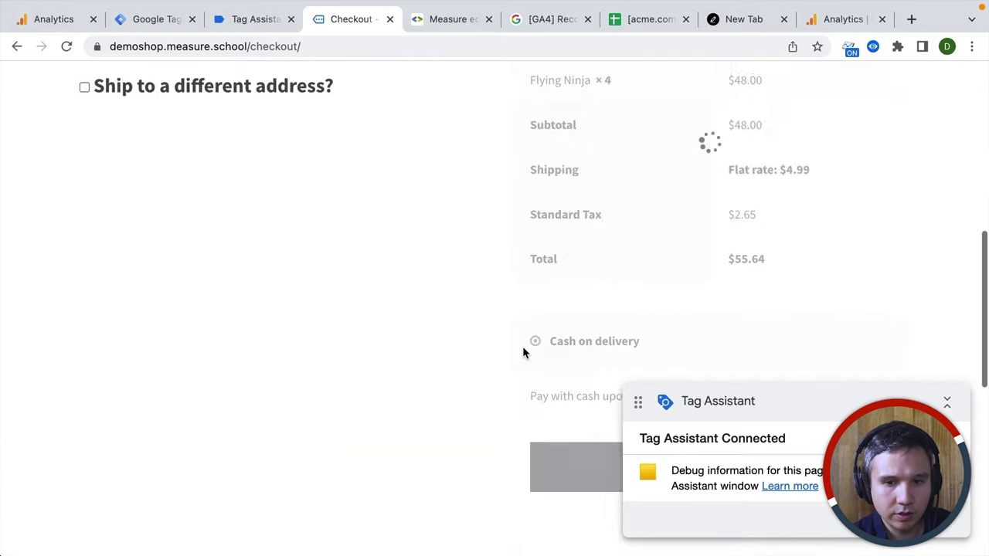
left_click(576, 340)
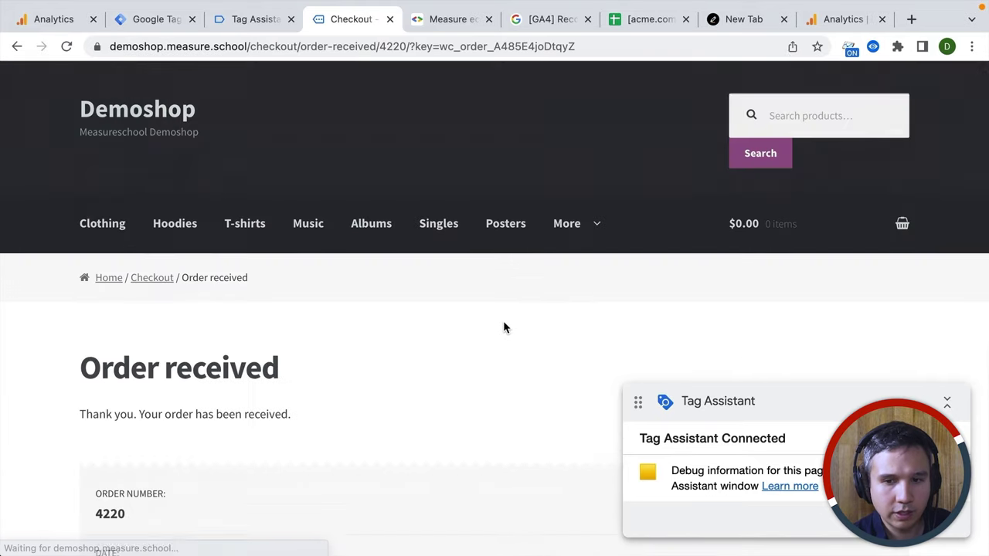
left_click(239, 19)
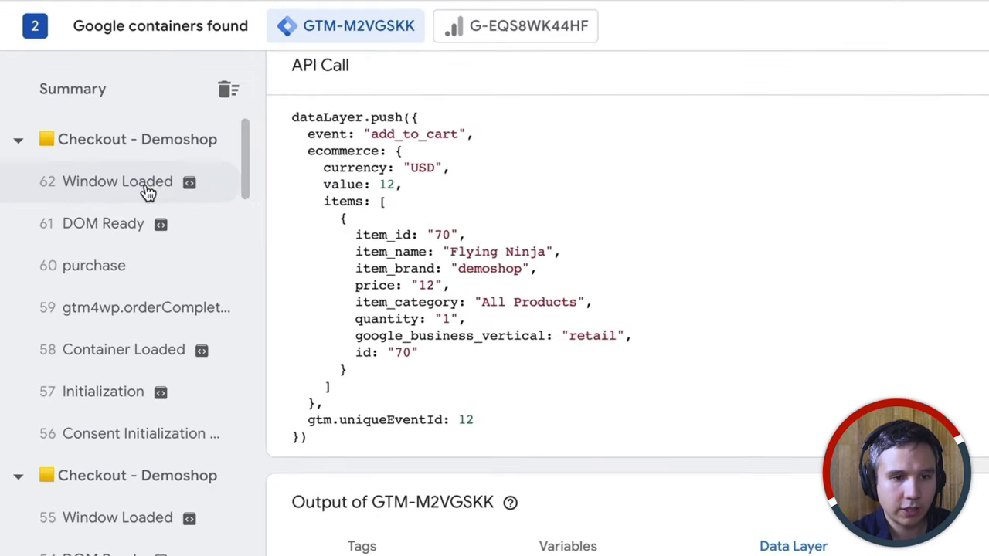
left_click(90, 270)
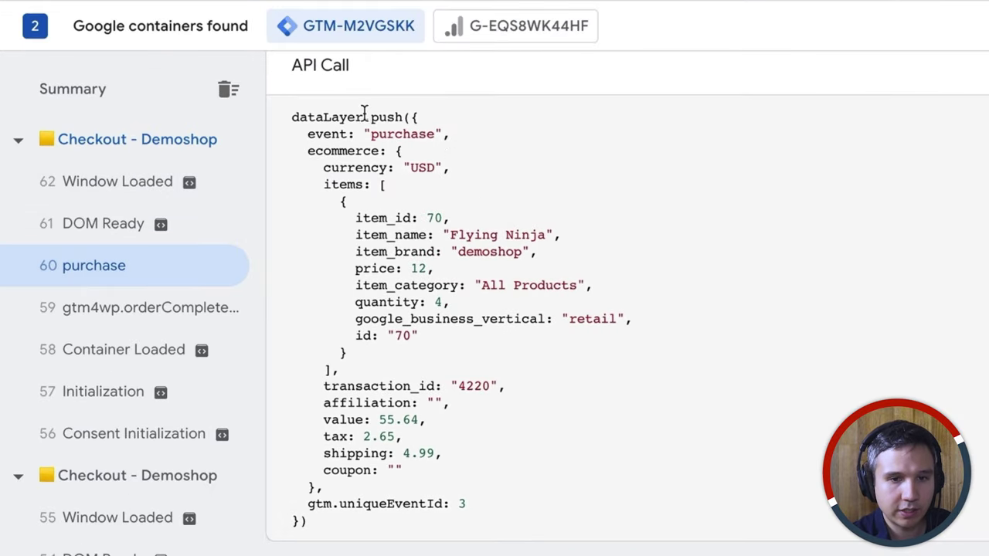
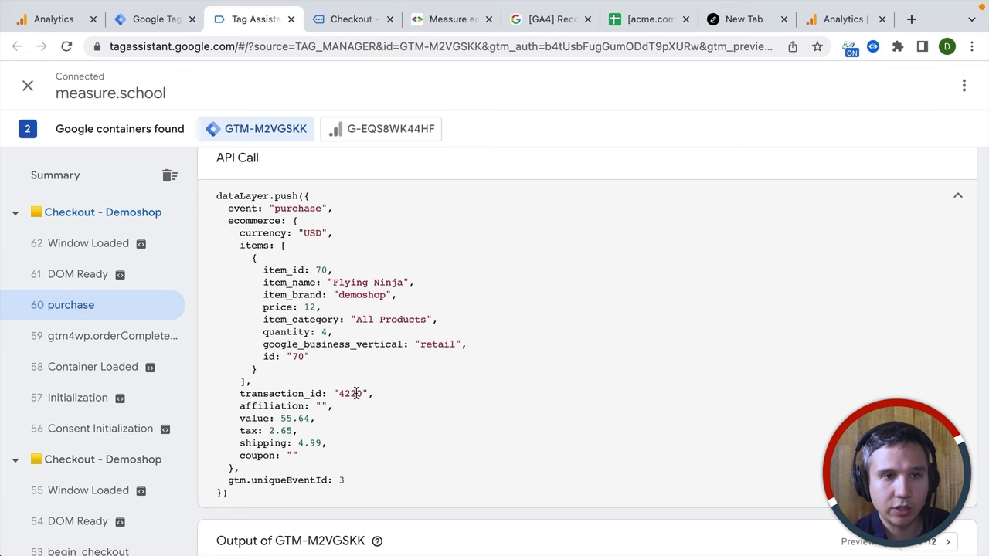
Step: Switch to Google Tag Manager and create a GA4 Event tag with GA4 - Config / Pageview - All Pages as its configuration tag
left_click(171, 23)
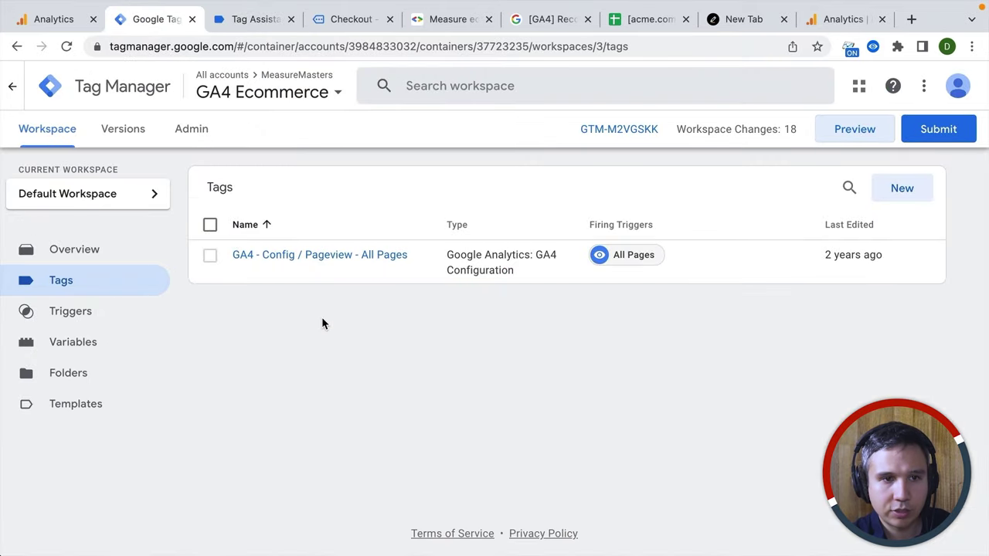
left_click(55, 21)
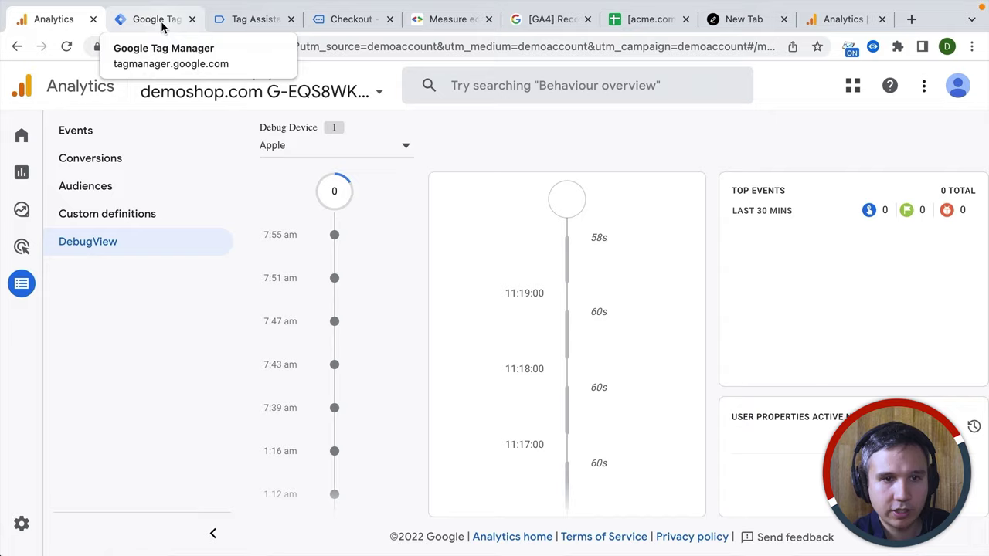
left_click(162, 26)
left_click(896, 189)
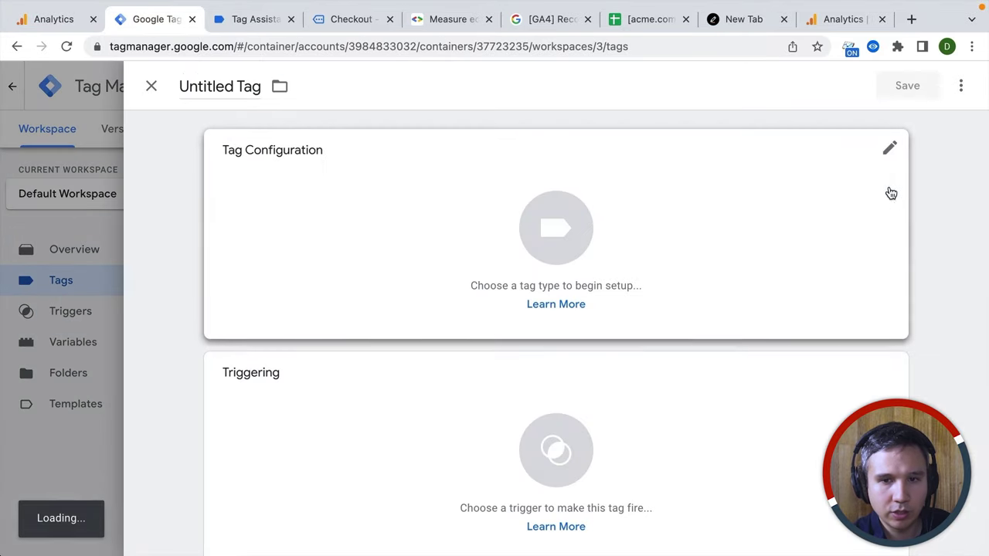
left_click(652, 219)
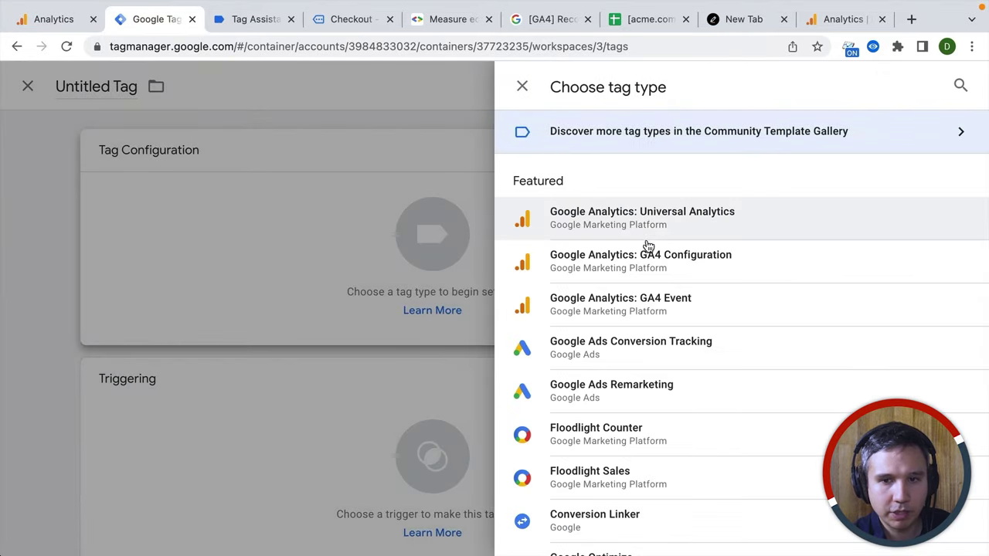
left_click(642, 313)
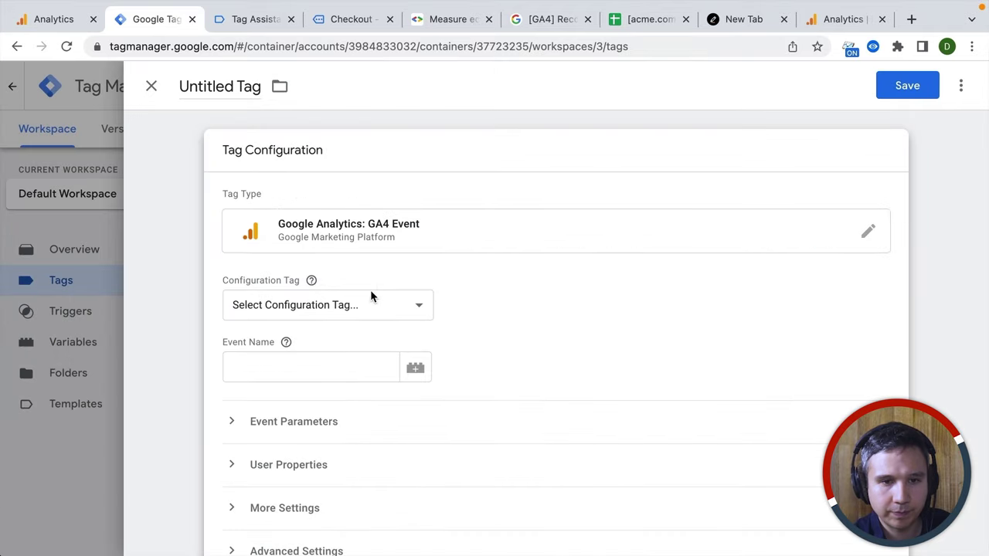
left_click(365, 299)
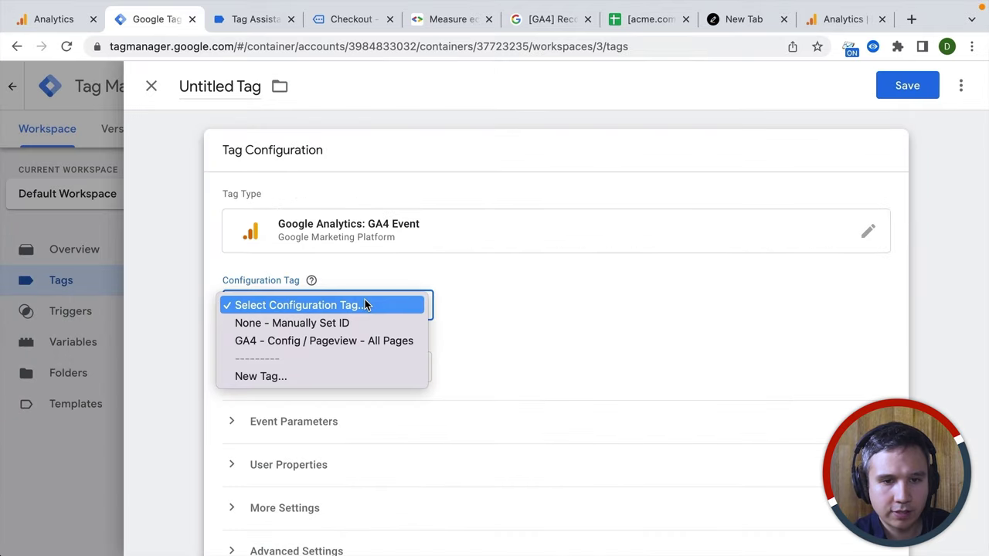
left_click(309, 345)
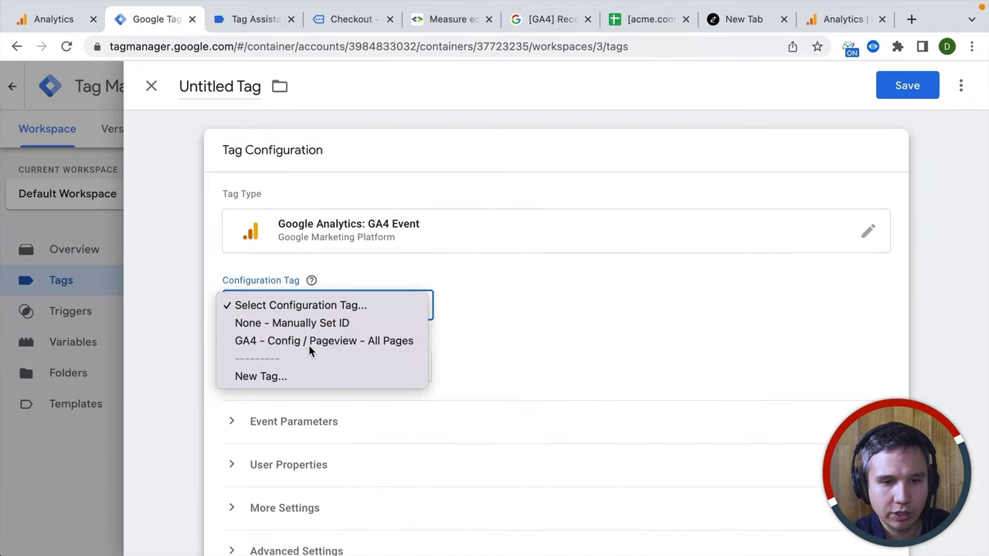
Step: Check the online sales events in the GA4 recommended events article and set the new tag's event name to purchase
left_click(318, 367)
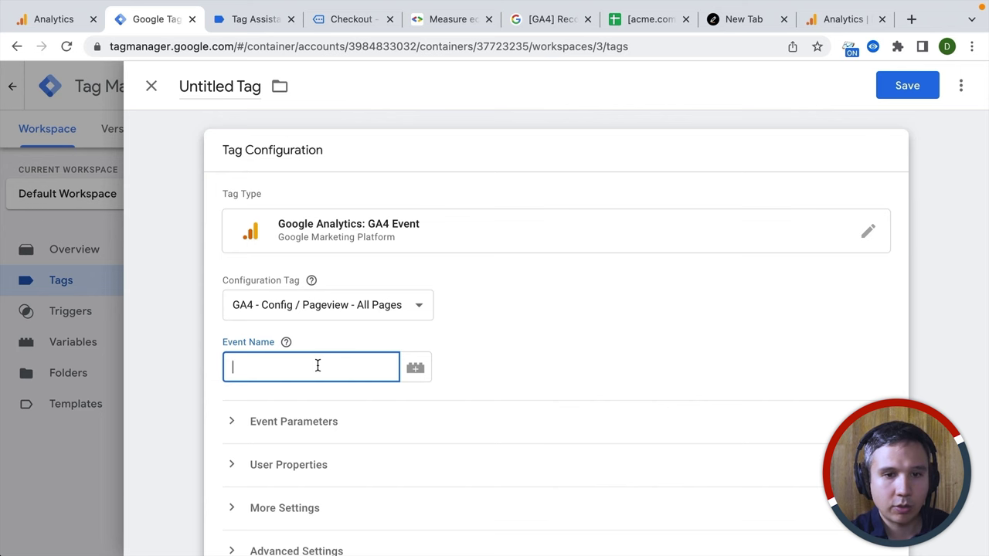
left_click(553, 22)
scroll(346, 244, "down", 3)
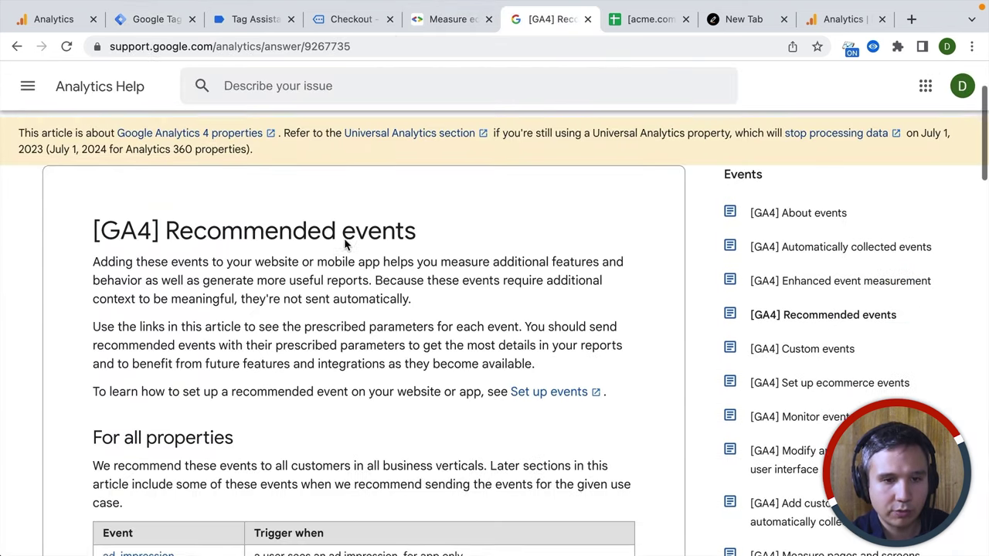
scroll(345, 245, "down", 8)
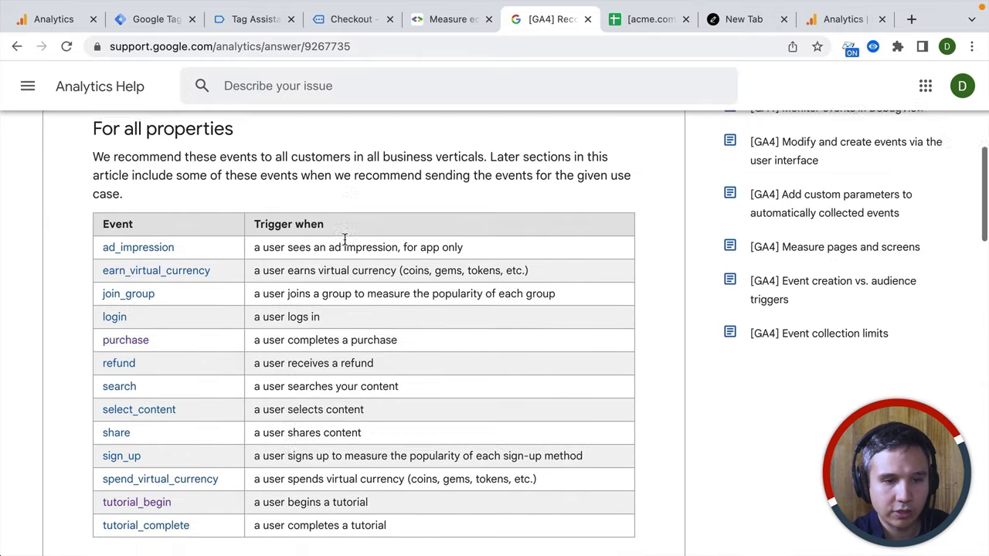
scroll(346, 244, "down", 1)
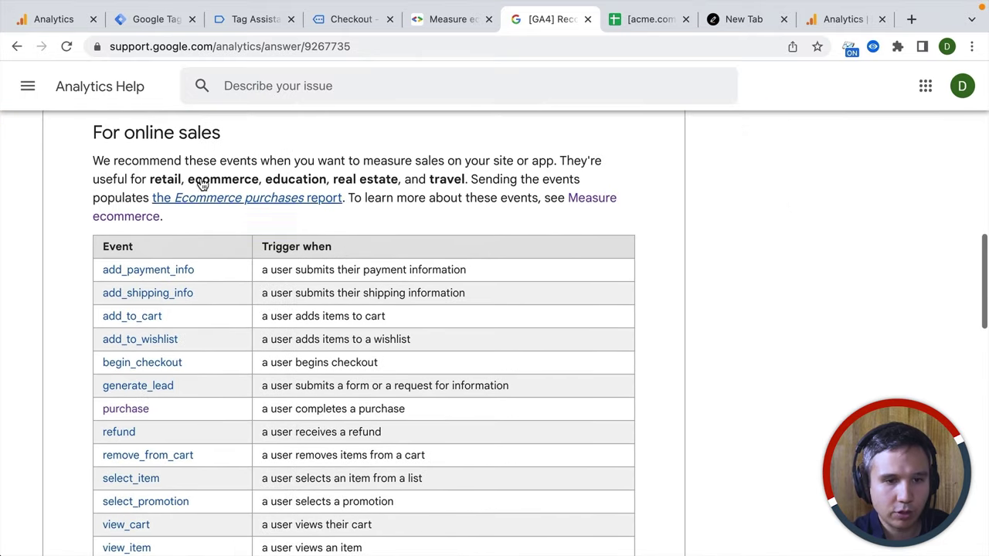
scroll(155, 266, "down", 2)
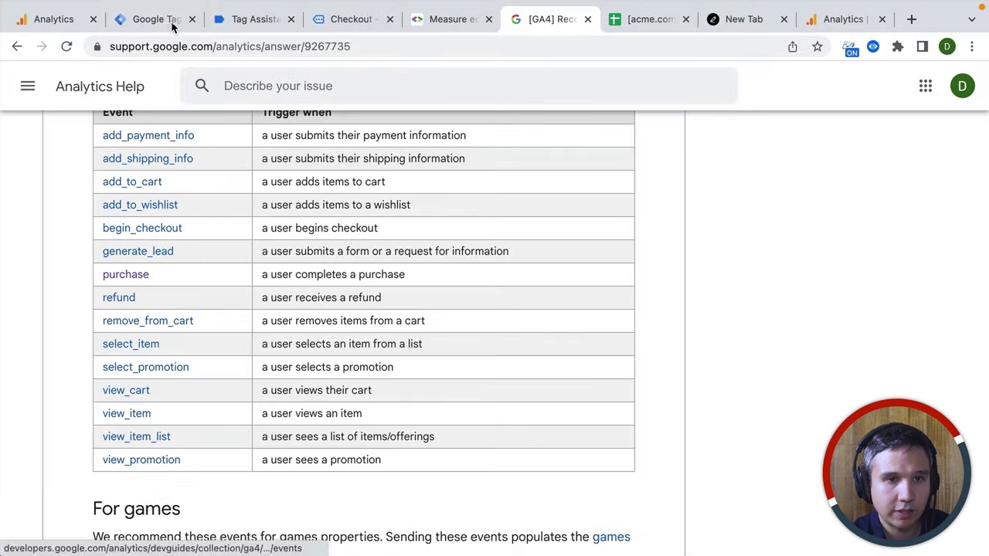
left_click(166, 21)
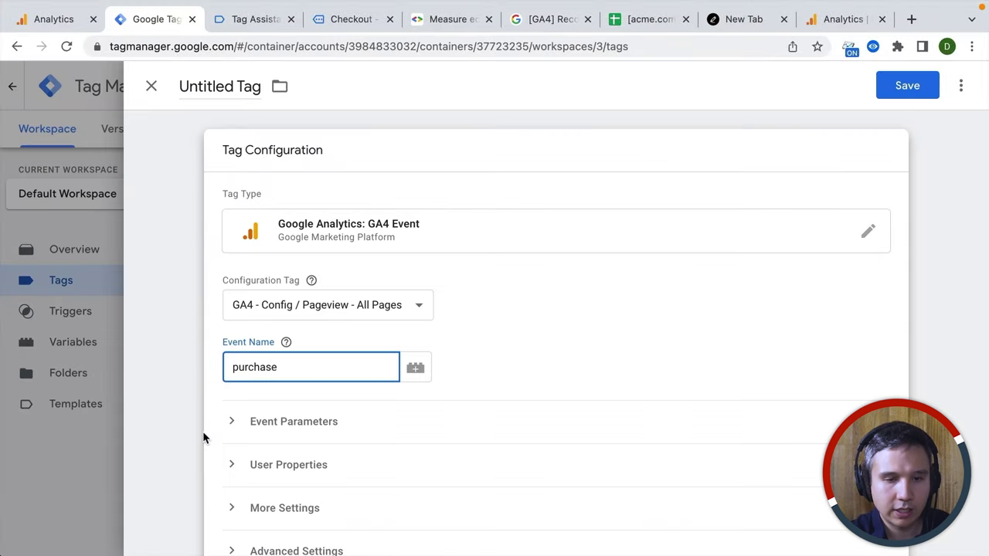
Step: Enable sending ecommerce data for the purchase tag, with Data Layer as the data source
scroll(205, 432, "down", 2)
left_click(257, 374)
left_click(281, 427)
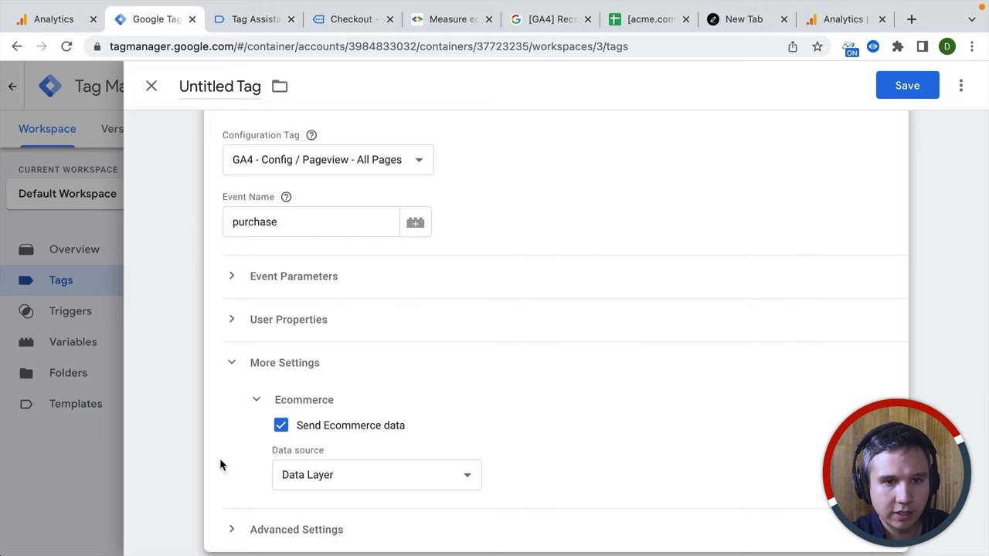
Step: Create a Custom Event trigger for the tag, checking the purchase event's data layer push in Tag Assistant
scroll(220, 464, "down", 3)
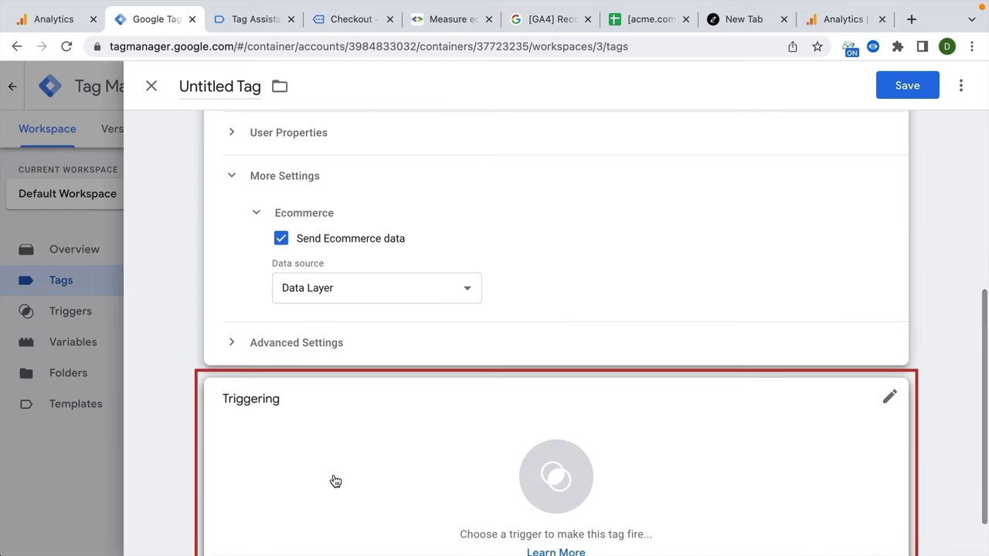
left_click(335, 481)
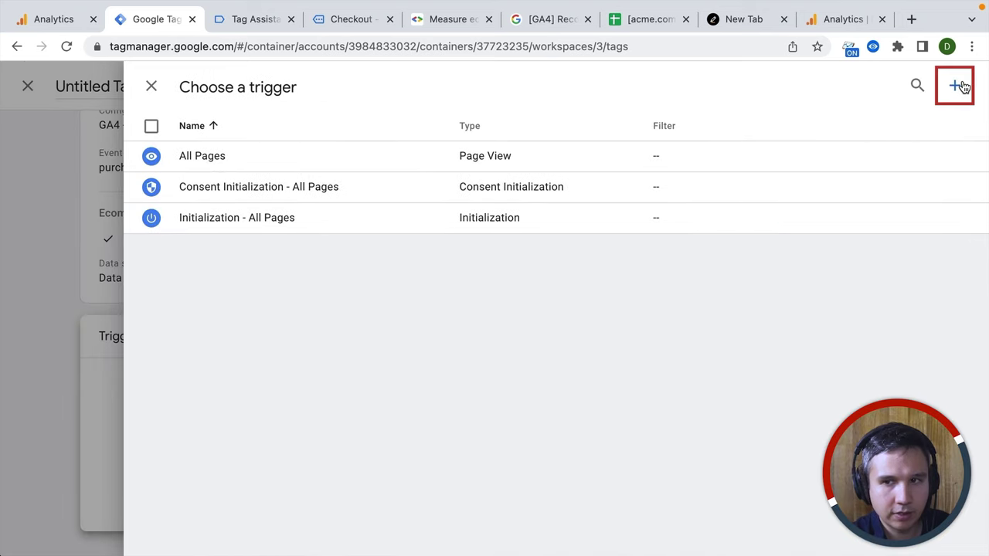
left_click(955, 85)
left_click(801, 163)
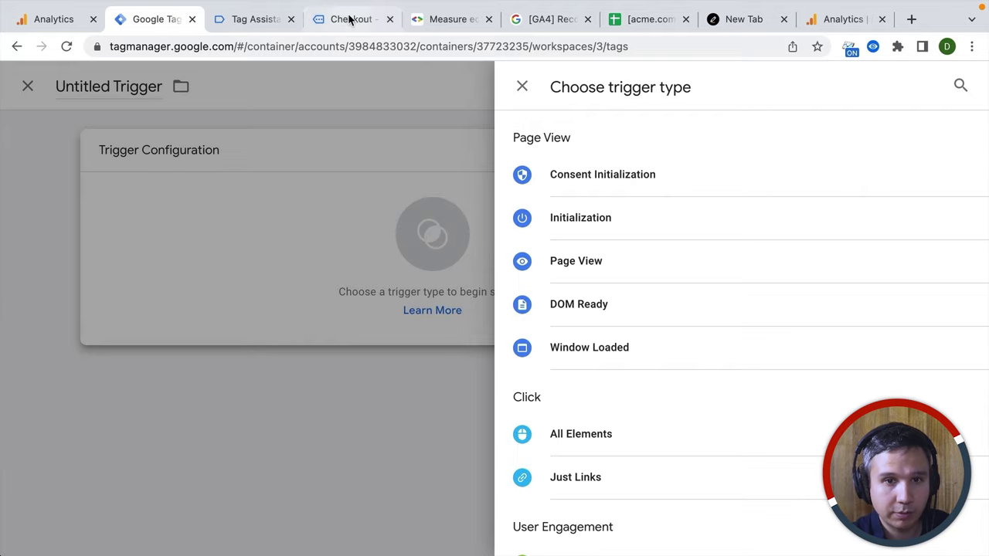
left_click(263, 21)
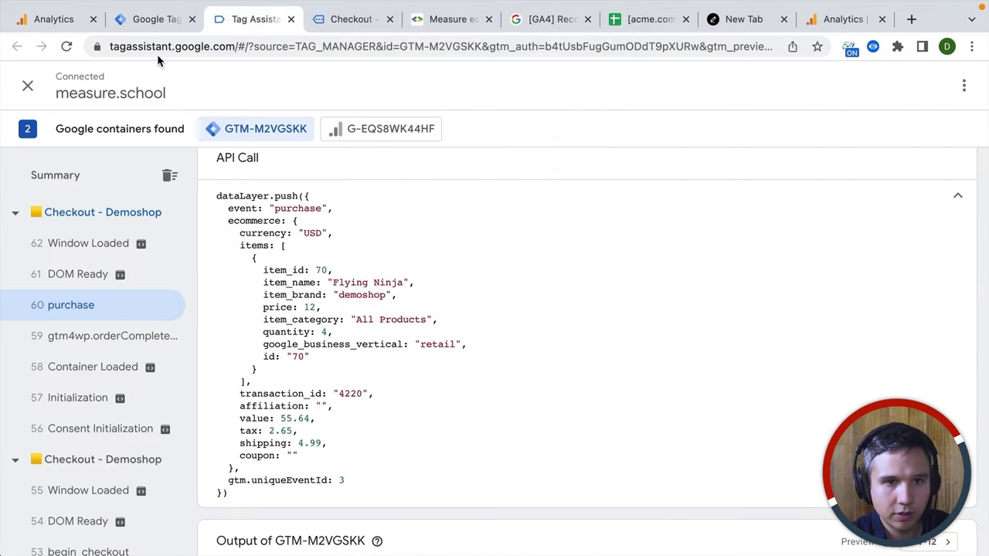
left_click(154, 18)
scroll(687, 326, "down", 3)
scroll(689, 328, "down", 2)
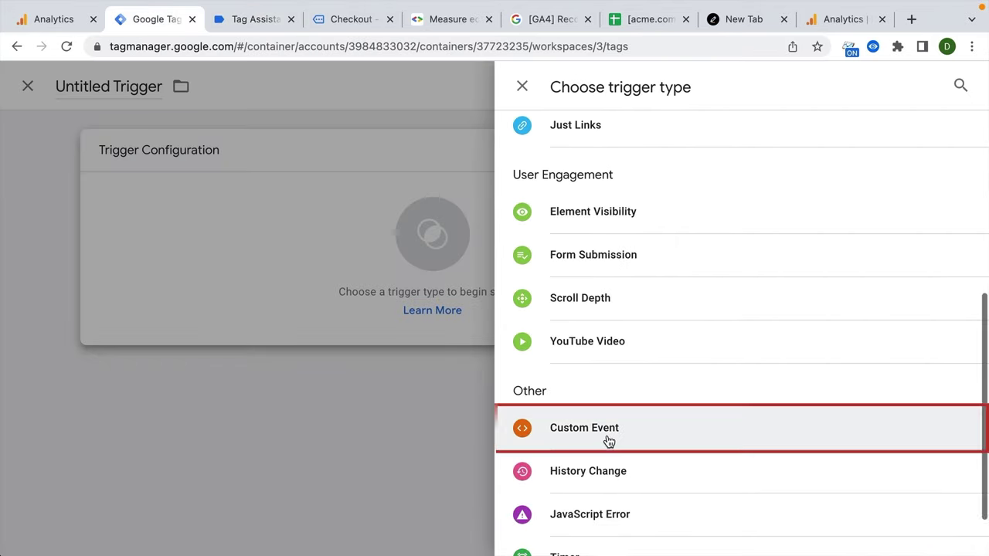
left_click(605, 434)
Step: Set the trigger's event name to purchase, name the trigger custom - purchase and save it
left_click(268, 304)
type("purchase")
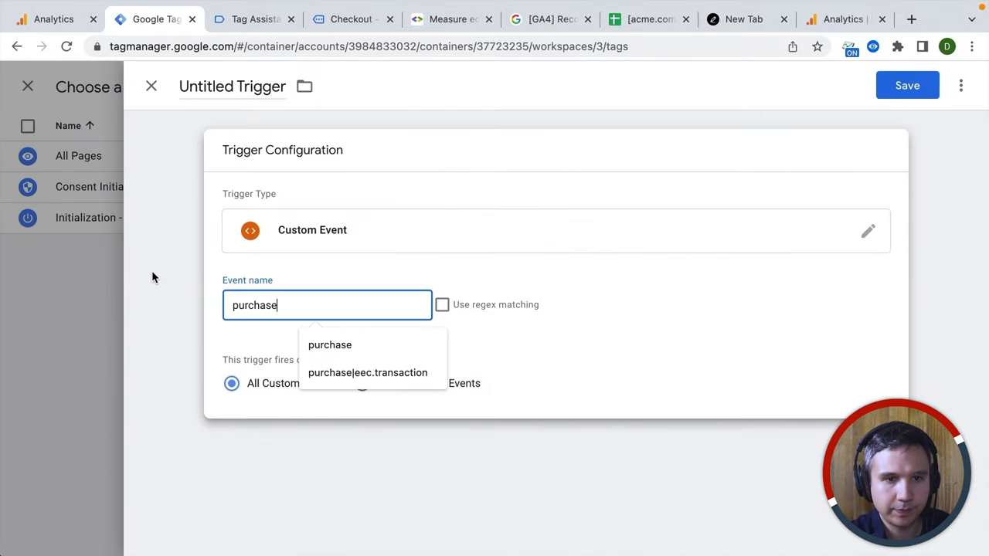
left_click(233, 86)
type("custom - pur")
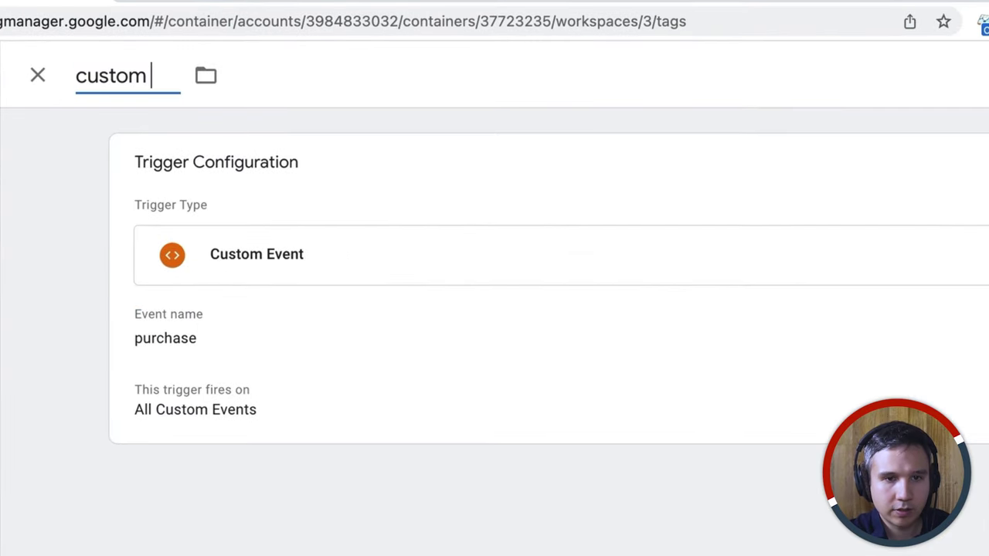
type("chase")
left_click(900, 85)
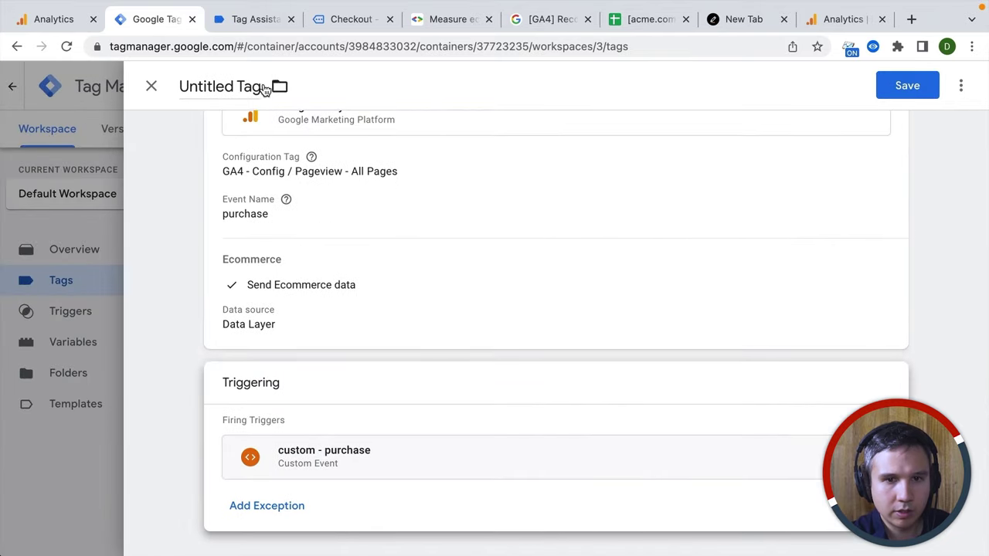
Step: Name the tag GA4 - purchase - Ecommerce and save it
scroll(249, 84, "up", 1)
left_click(251, 84)
type("GA4")
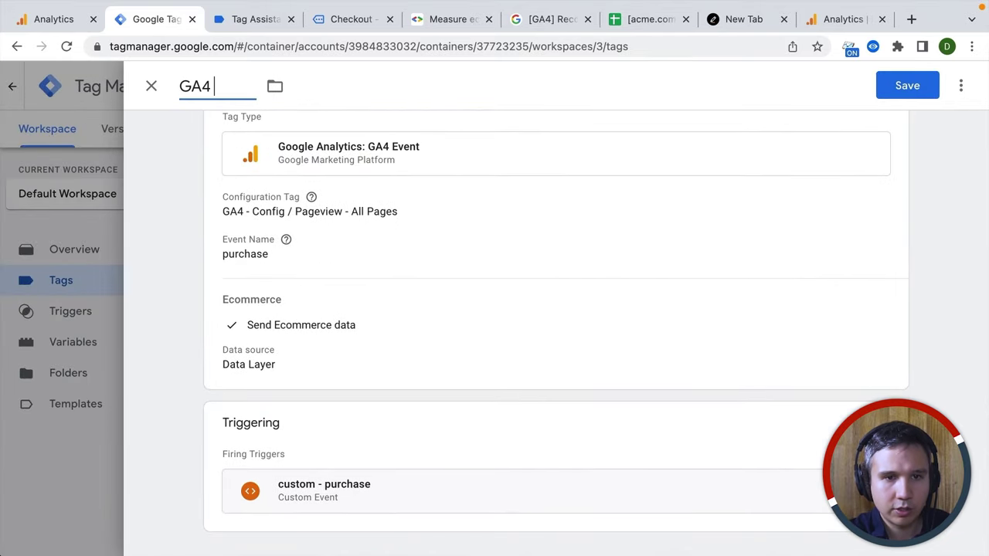
type(" - purchase - Ecommerce")
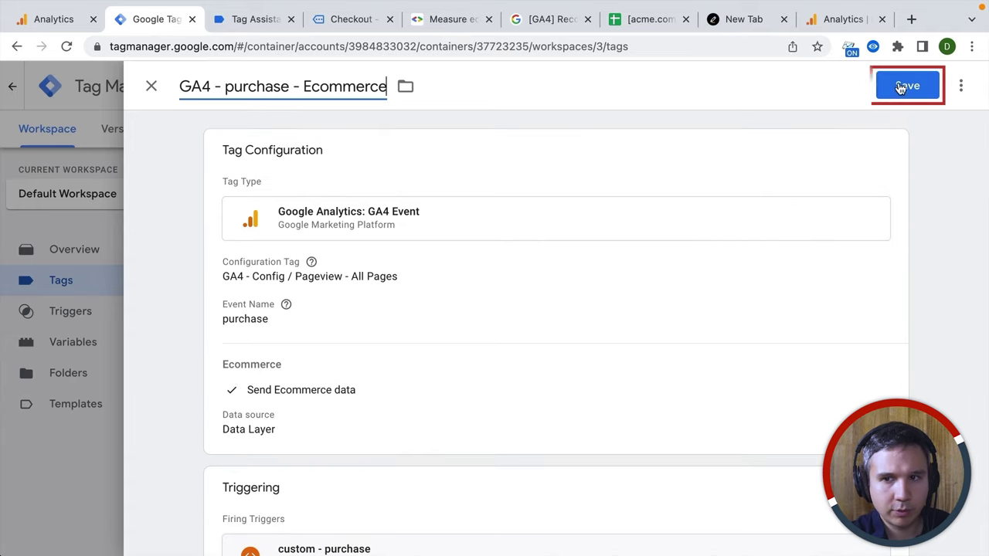
left_click(903, 85)
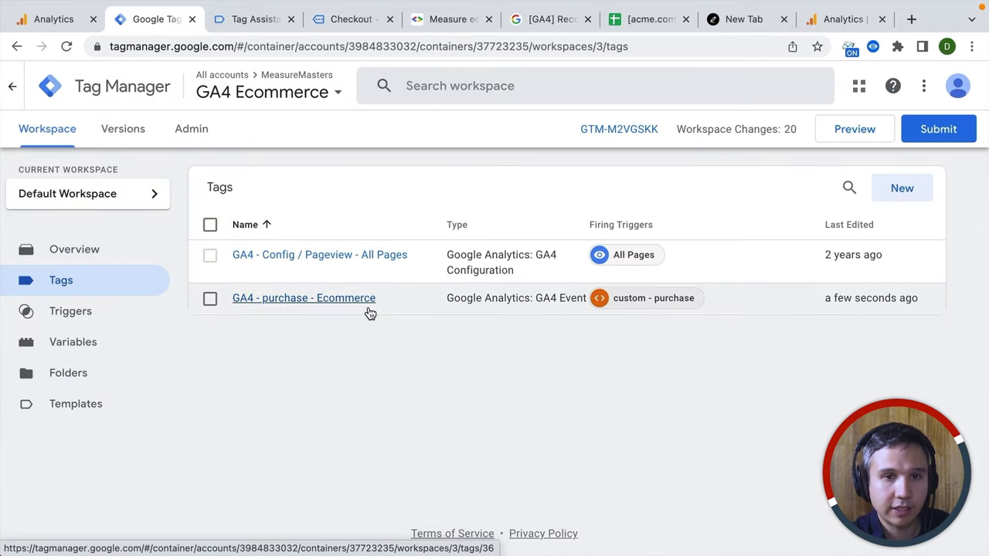
Step: Review the recommended online sales events and replace the GA4 - purchase - Ecommerce tag's event name with the {{Event}} variable
left_click(552, 19)
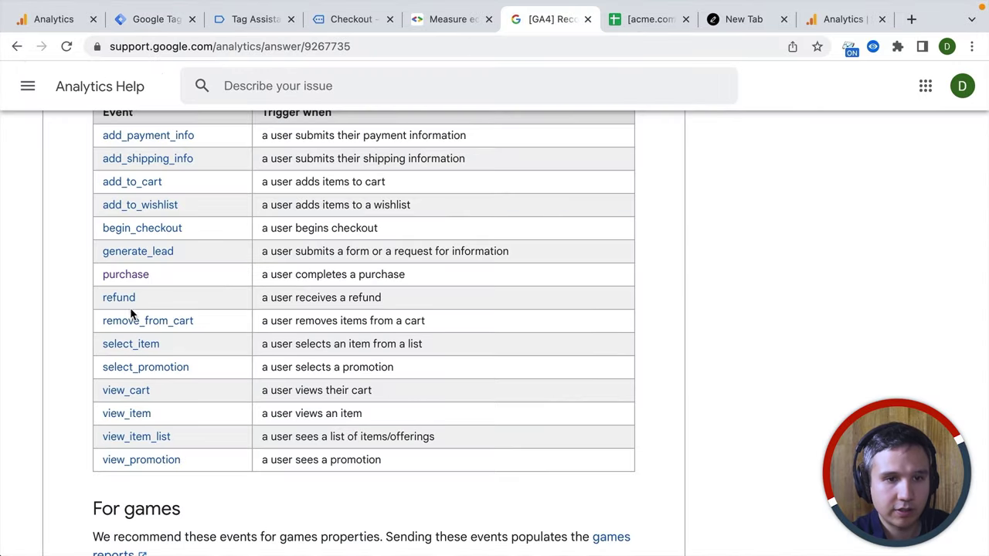
scroll(130, 308, "up", 1)
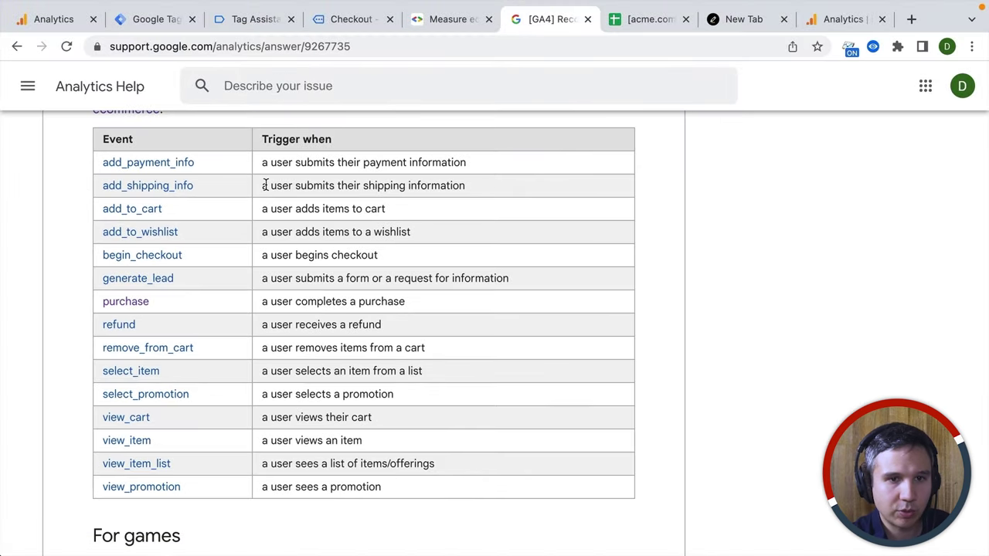
left_click(131, 23)
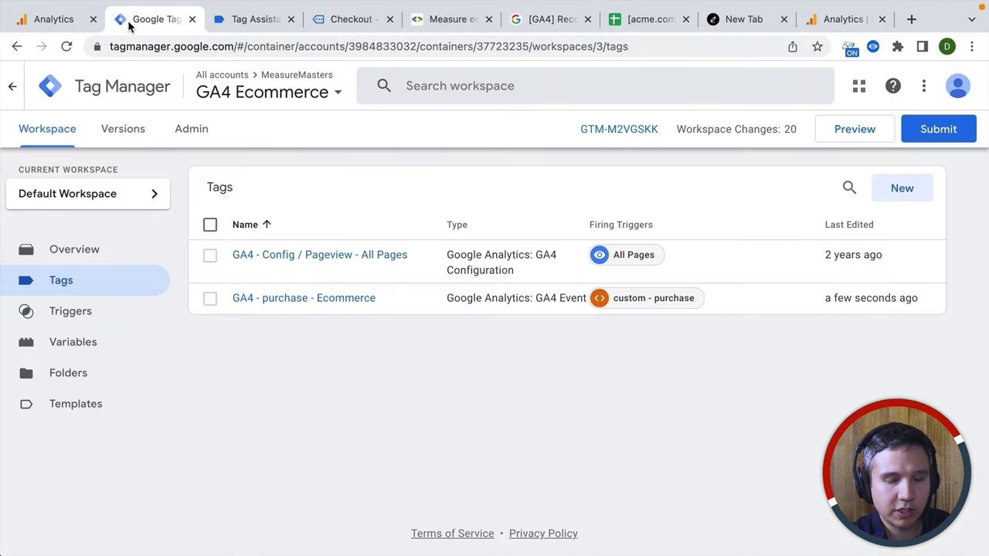
left_click(338, 303)
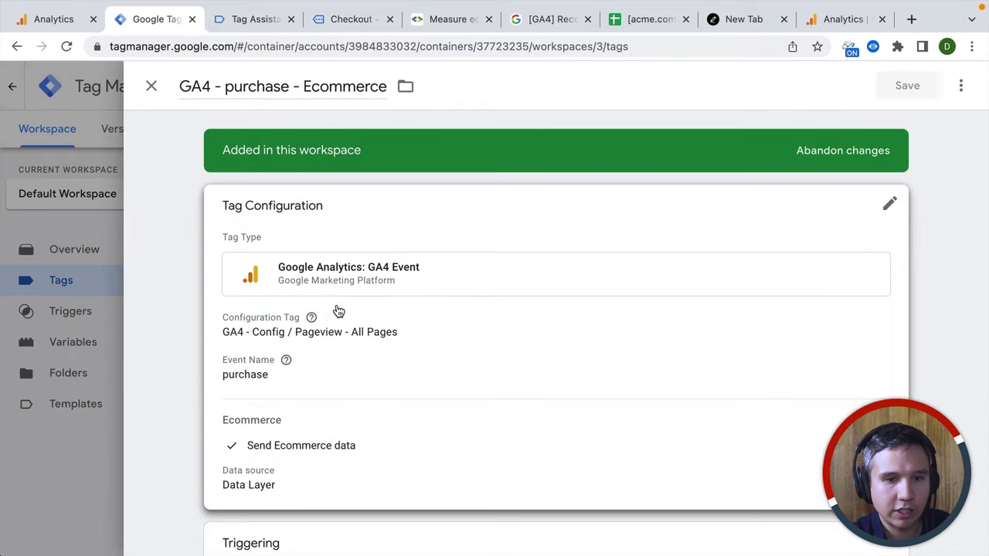
left_click(397, 360)
scroll(396, 361, "down", 3)
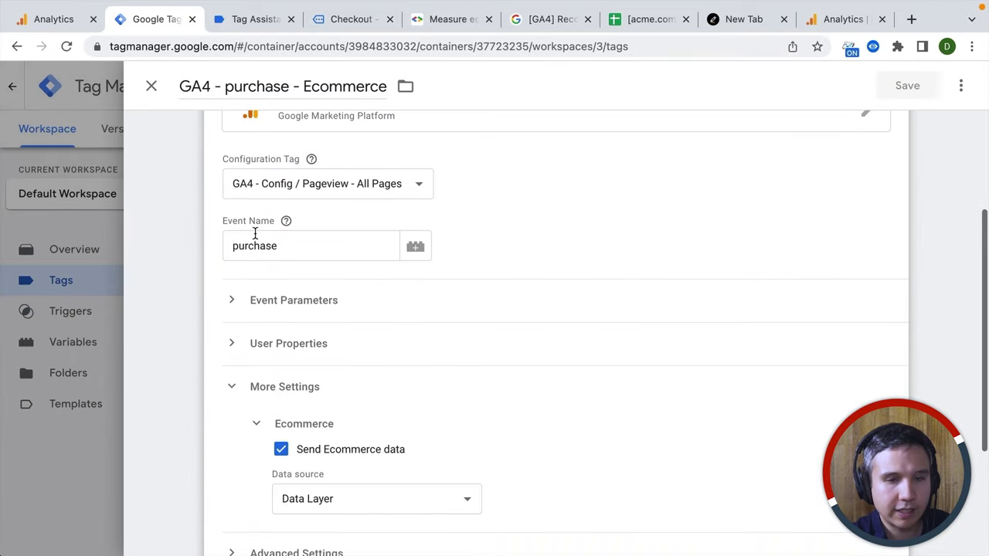
double_click(260, 245)
key("BackSpace")
left_click(415, 246)
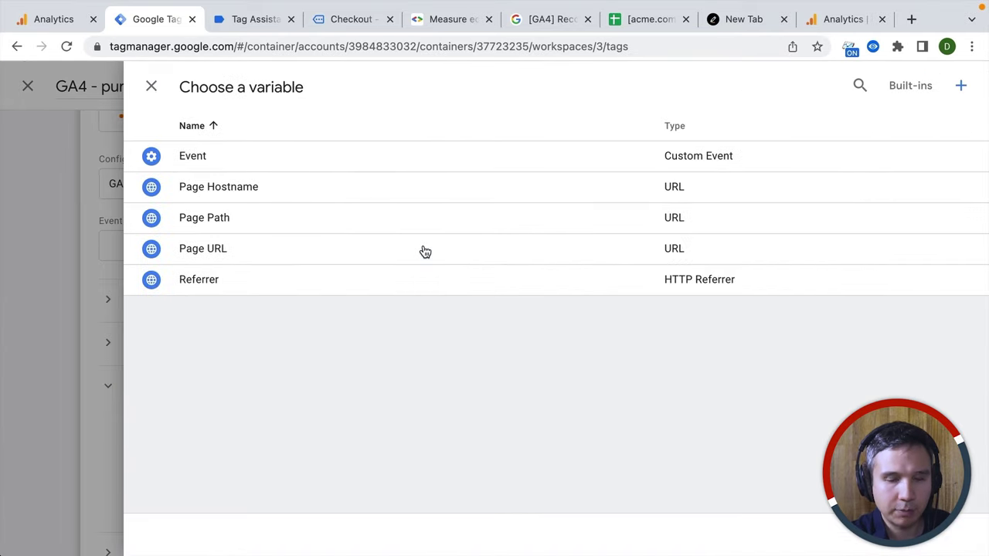
left_click(212, 161)
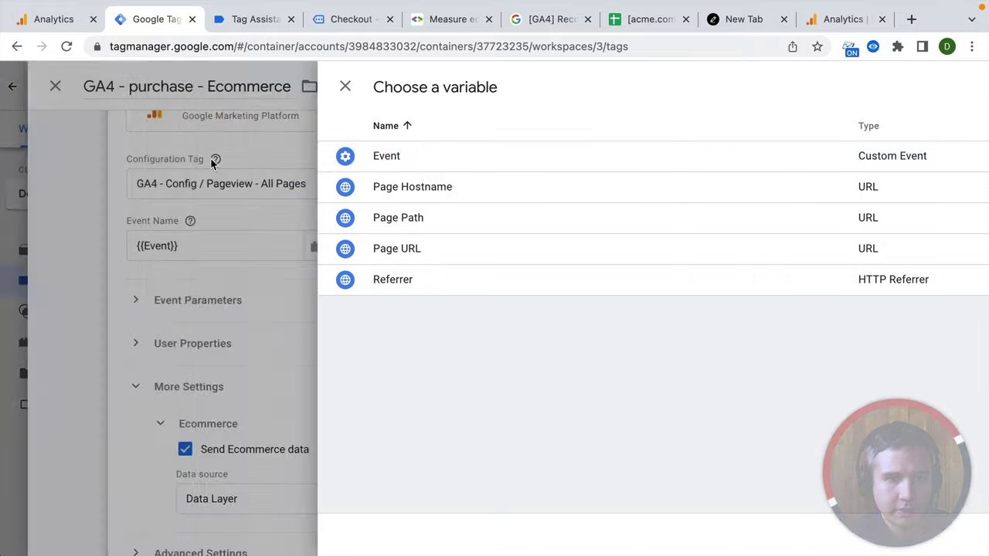
Step: Open the GA4 - purchase - Ecommerce tag's firing trigger and rename it custom - all ecommerce events
scroll(201, 276, "down", 3)
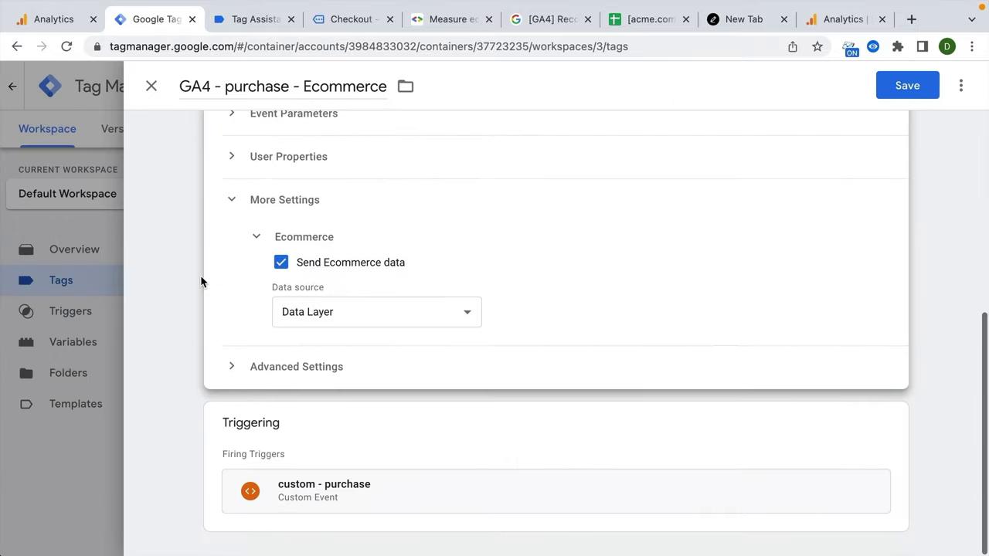
left_click(320, 507)
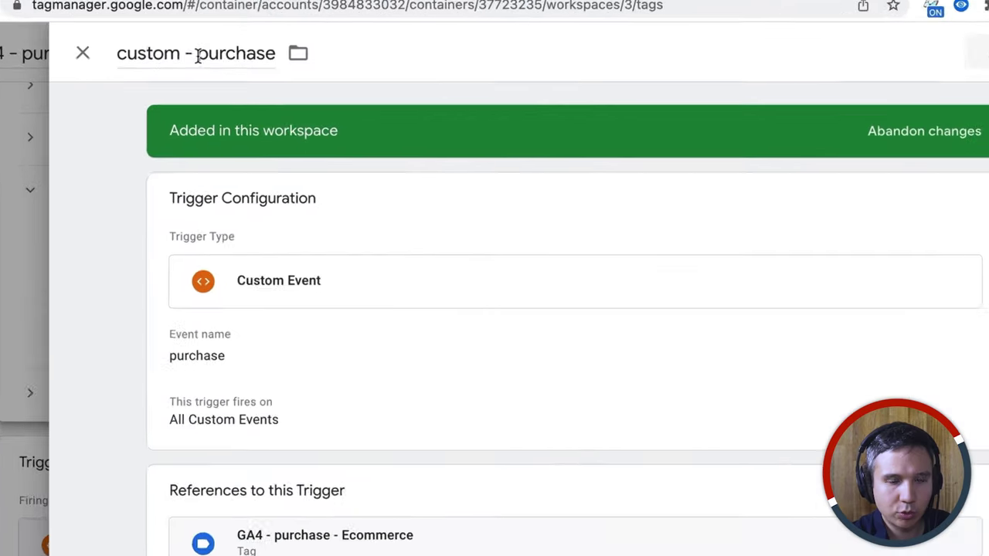
double_click(192, 35)
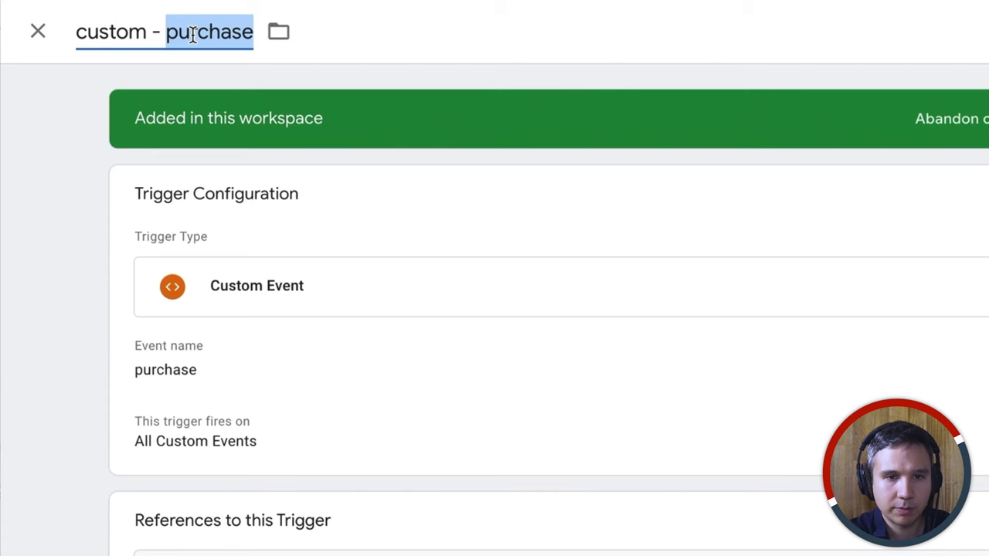
type("all ecommerce events")
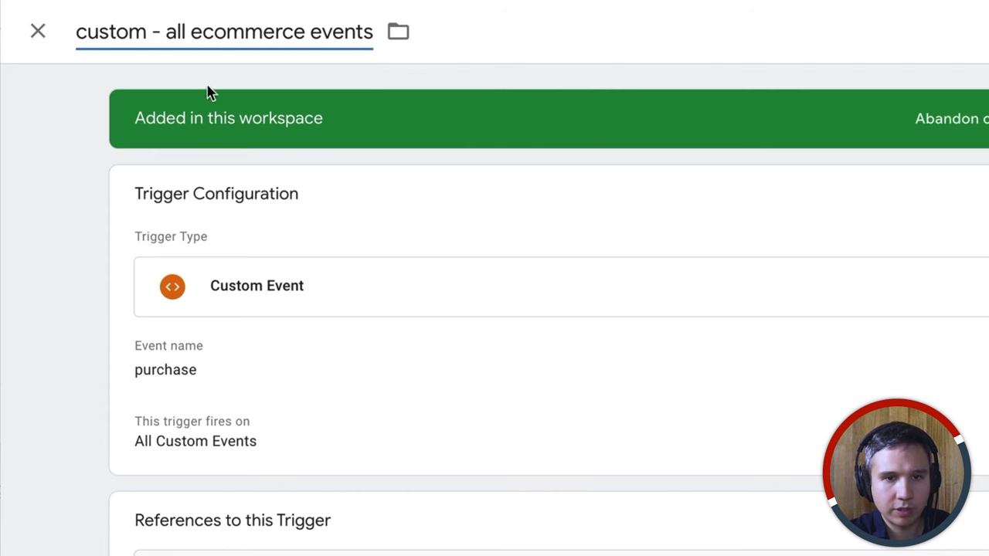
Step: Enable regex matching for the trigger and extend its event name to purchase|add_to_cart, consulting the recommended online sales events list
left_click(245, 373)
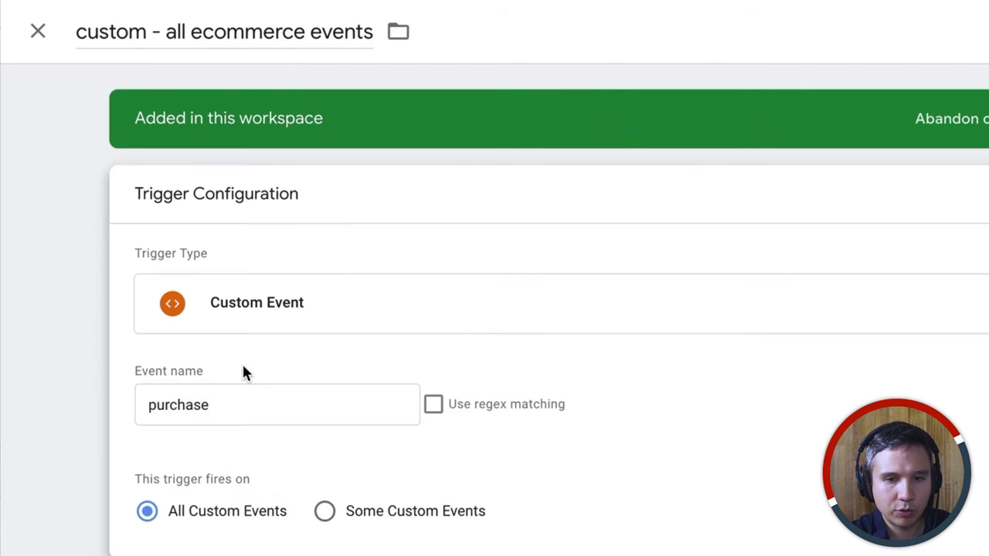
left_click(434, 404)
left_click(353, 404)
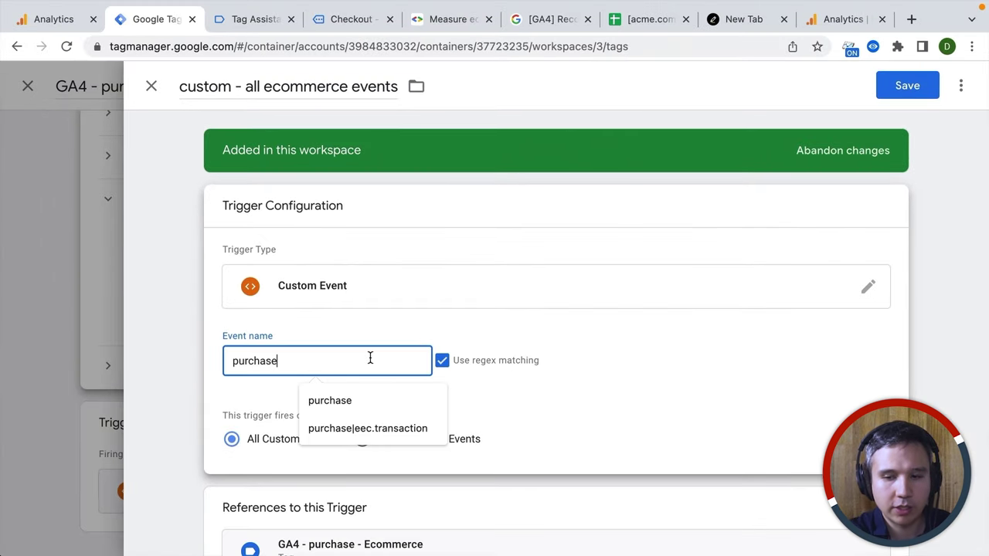
type("|")
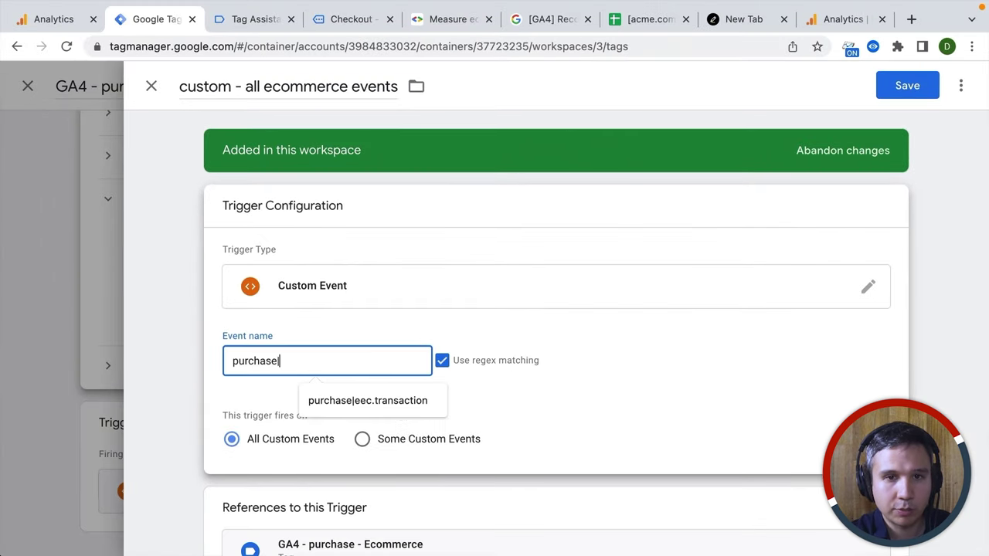
left_click(530, 24)
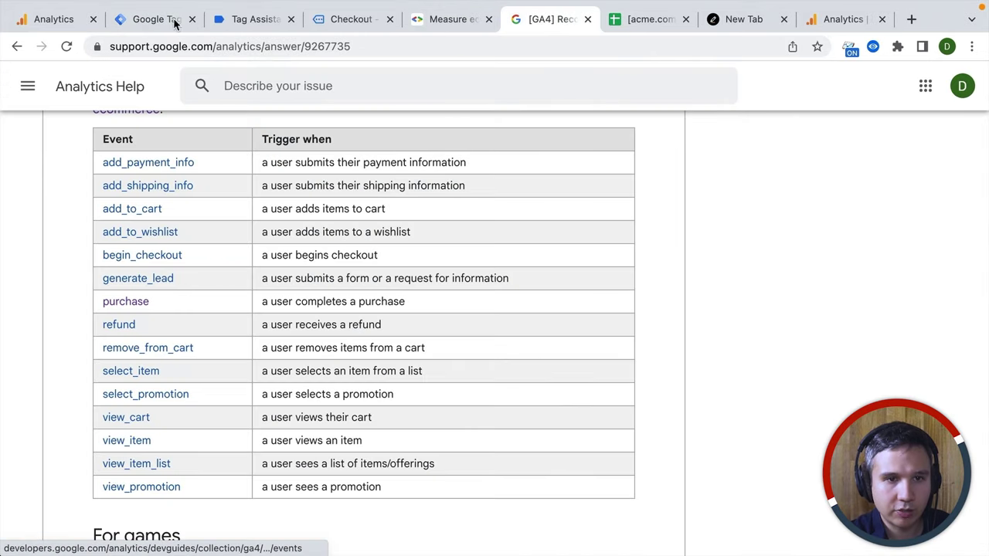
left_click(151, 23)
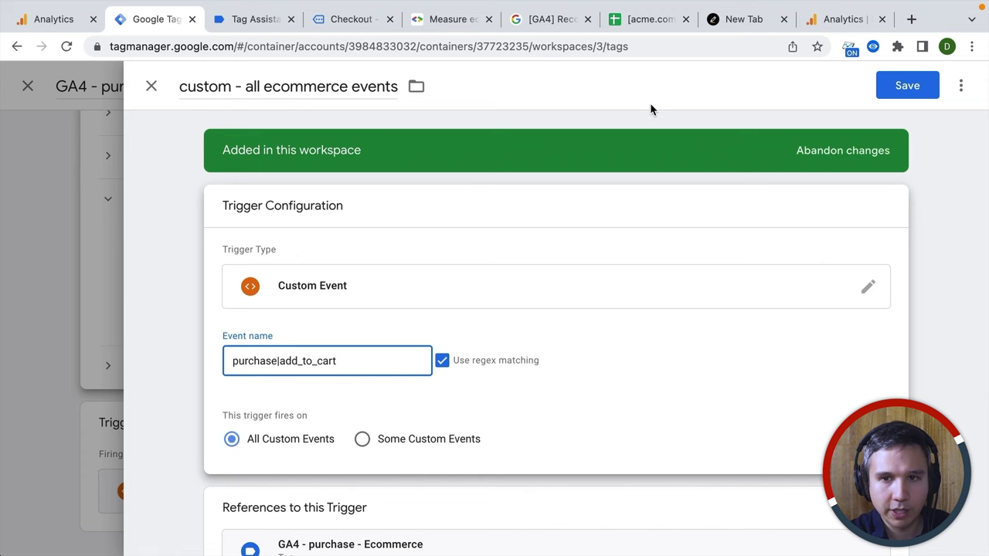
Step: Replace the trigger's event name with the full pipe-separated ecommerce event list copied from the notes page, from begin_checkout to purchase, and save the trigger
left_click(729, 23)
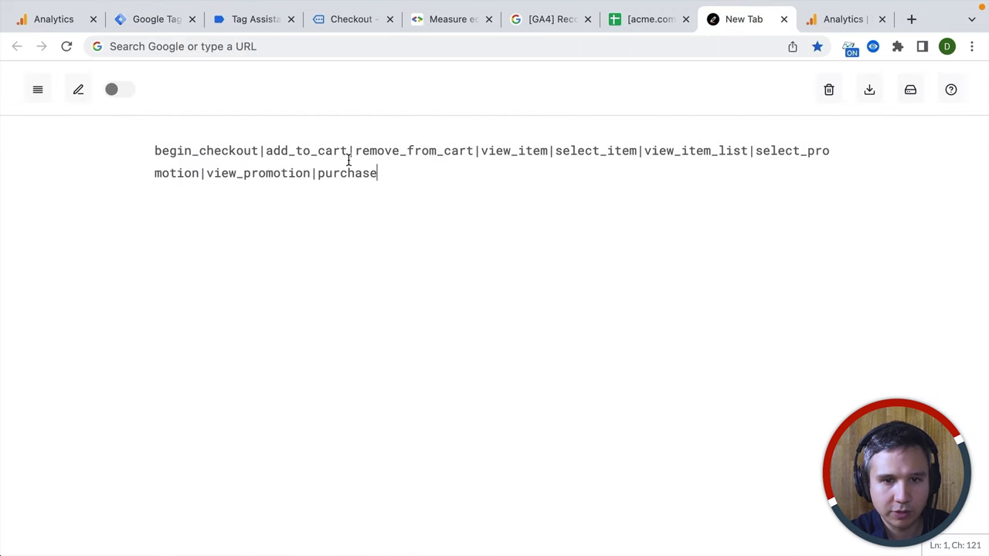
key("super+a")
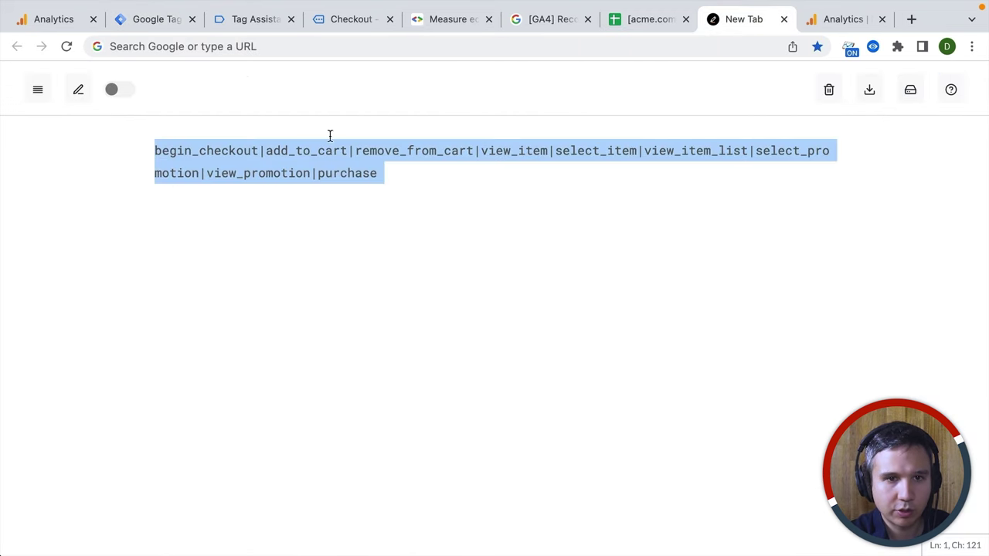
left_click(154, 20)
key("super+a")
key("super+v")
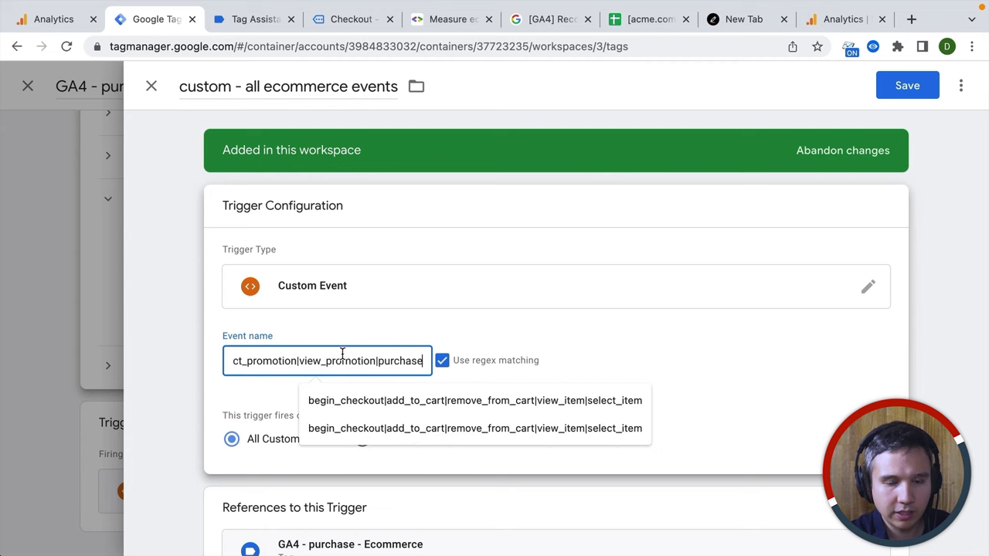
left_click(417, 323)
left_click_drag(235, 361, 463, 378)
left_click(443, 316)
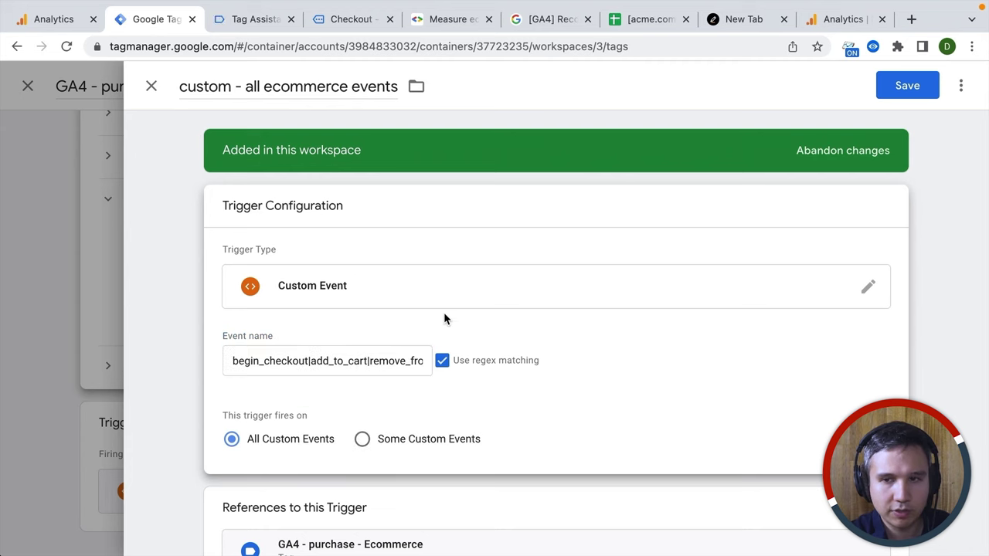
left_click(902, 86)
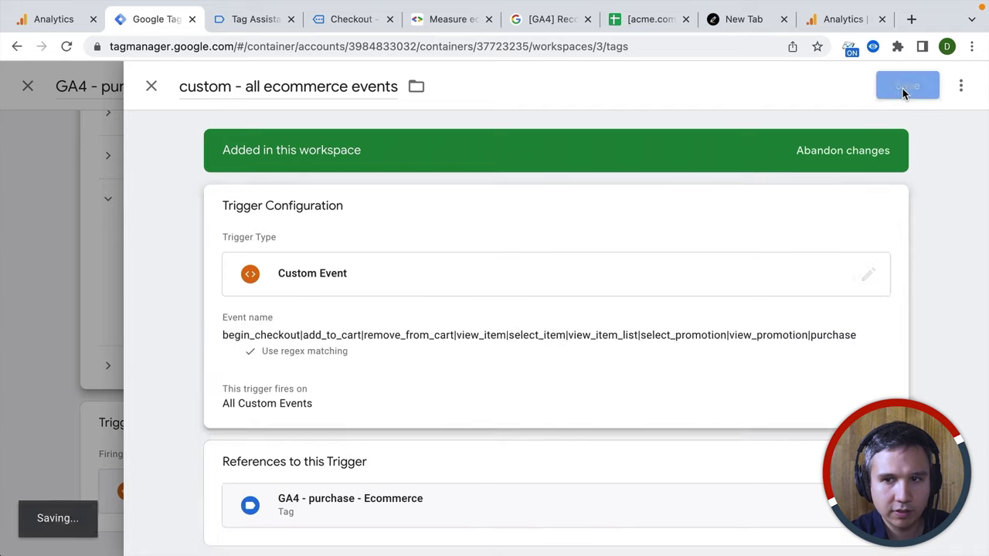
Step: Review the tag's event name and trigger against the purchase data layer push in Tag Assistant, and save the tag
scroll(484, 266, "up", 3)
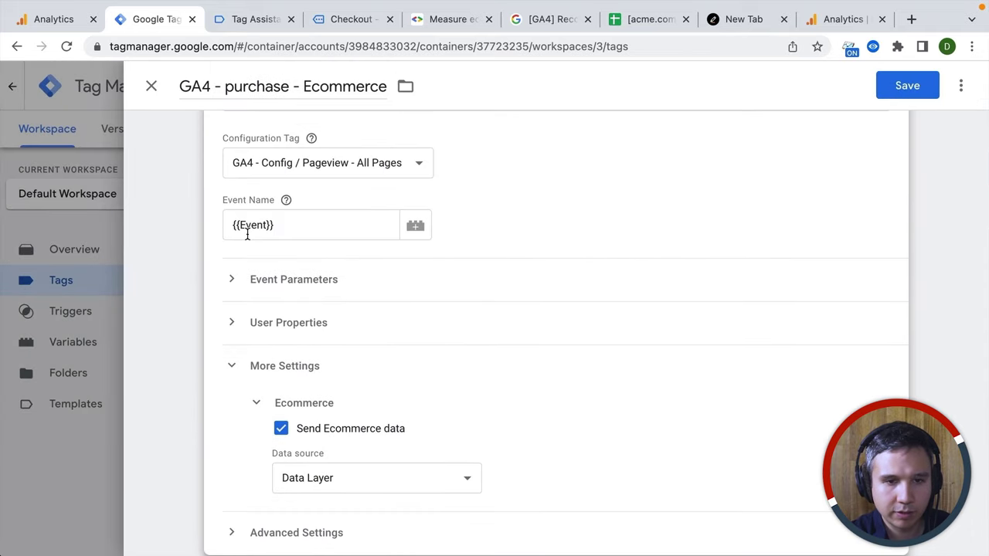
left_click(254, 19)
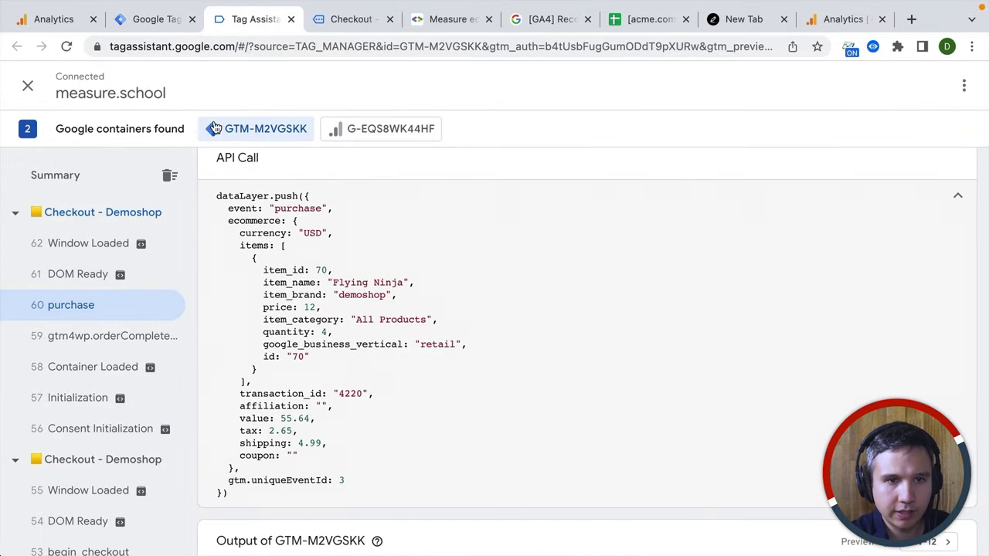
left_click(145, 21)
scroll(260, 353, "down", 4)
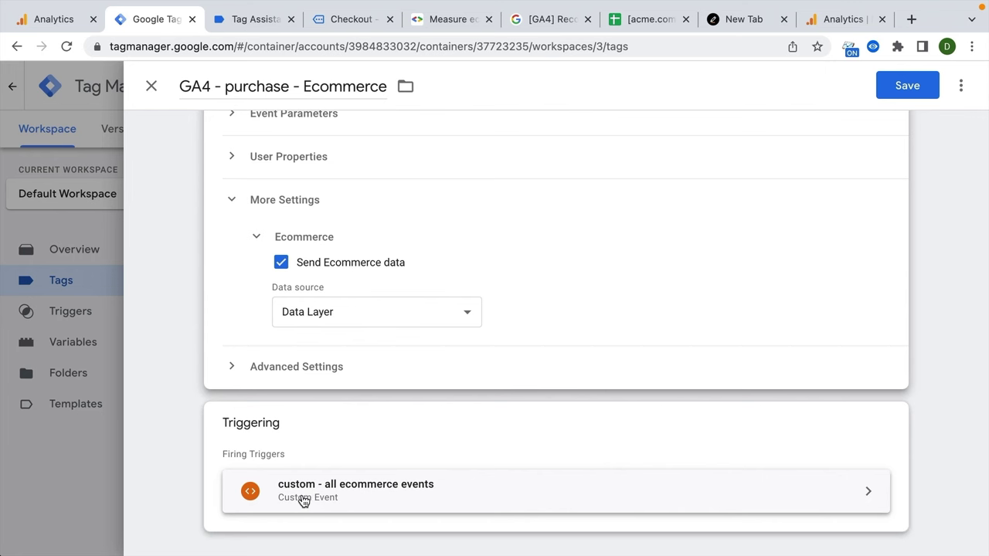
left_click(914, 91)
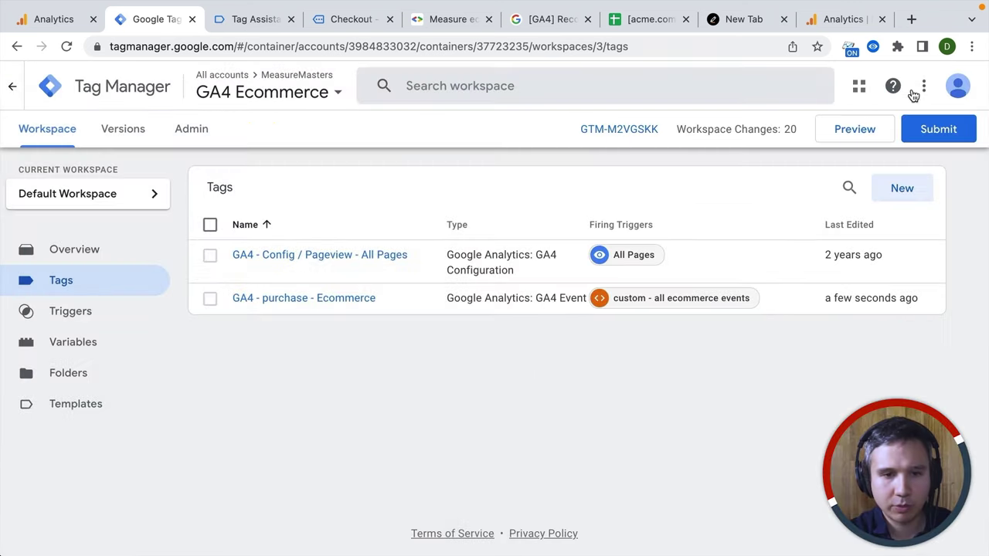
Step: Rename the GA4 - purchase - Ecommerce tag as GA4 - Ecommerce events and save it
left_click(327, 297)
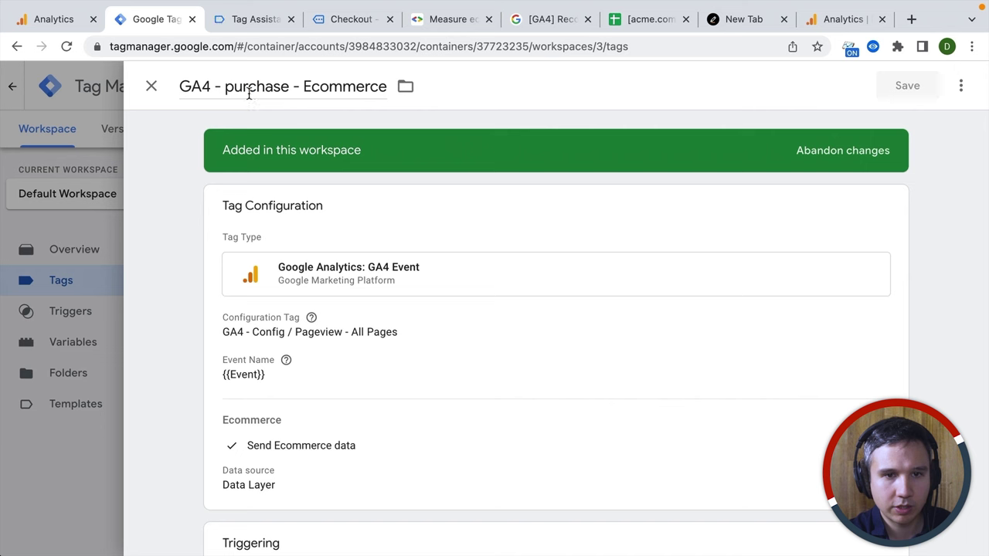
double_click(255, 86)
key("BackSpace")
key("BackSpace")
key("BackSpace")
left_click(312, 86)
type("events")
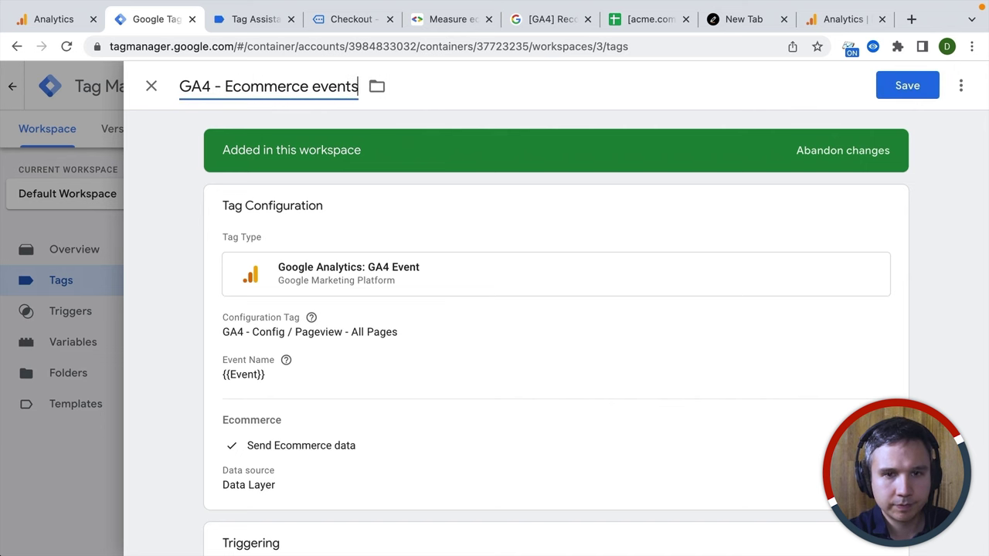
left_click(928, 88)
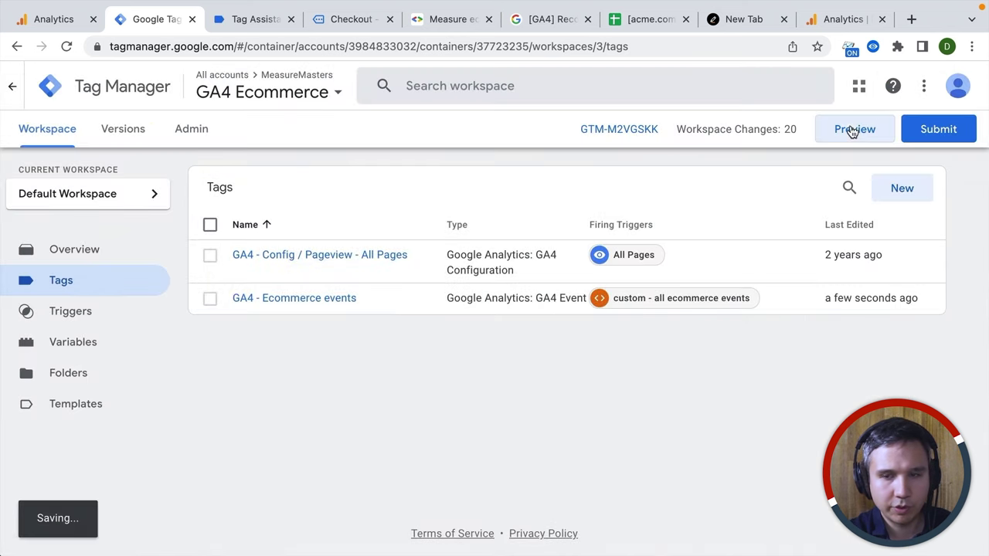
Step: Start a preview of the container, connect Tag Assistant and open the Flying Ninja product page in the Demoshop
left_click(852, 129)
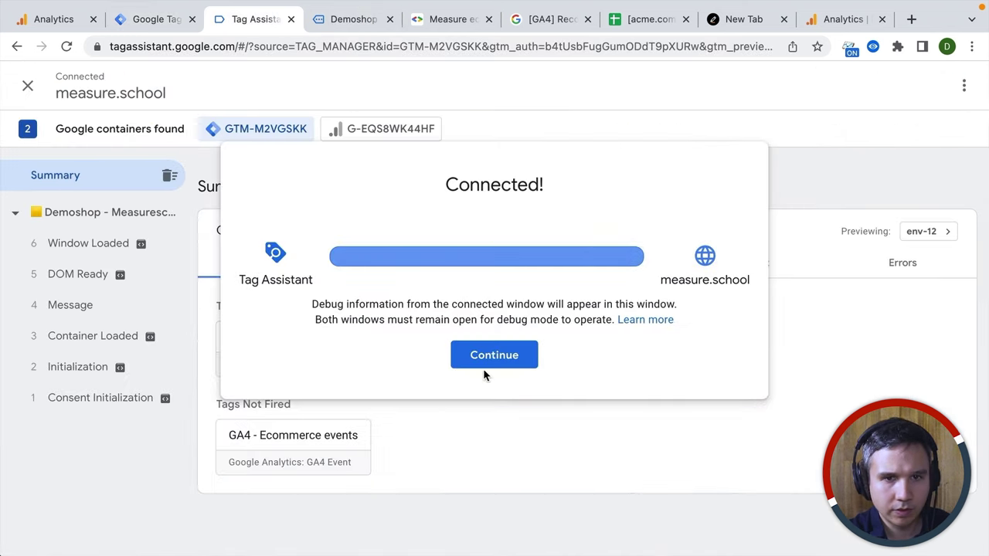
left_click(493, 353)
left_click(335, 17)
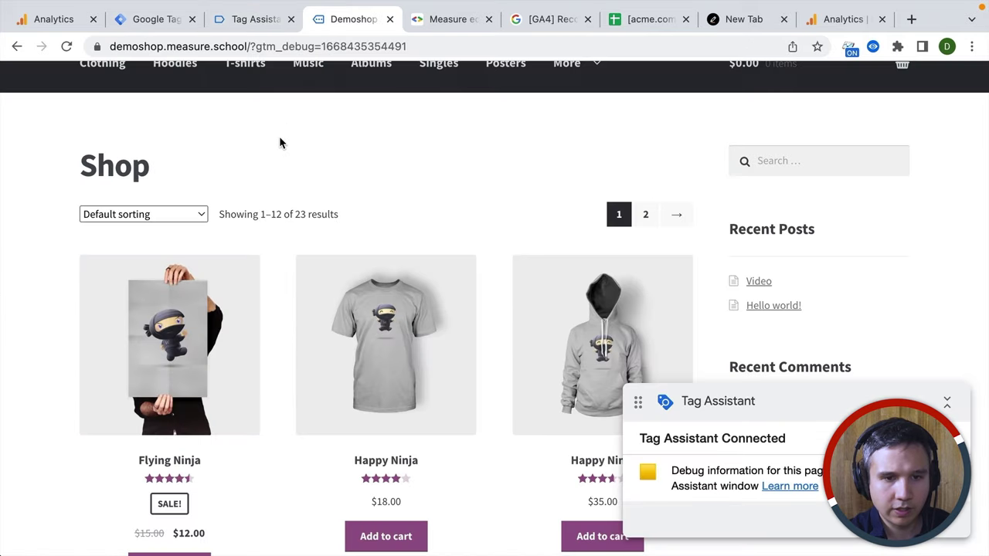
scroll(279, 142, "down", 3)
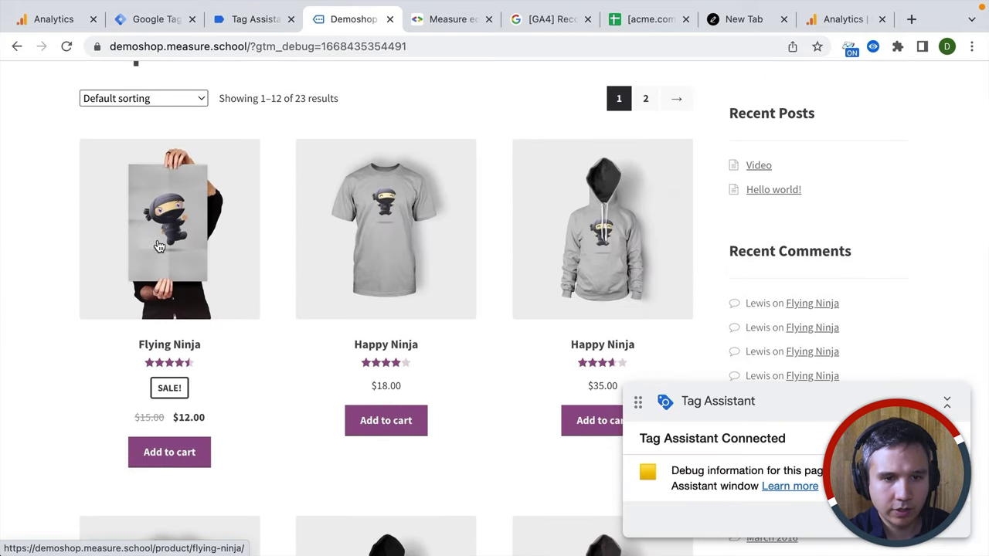
left_click(158, 245)
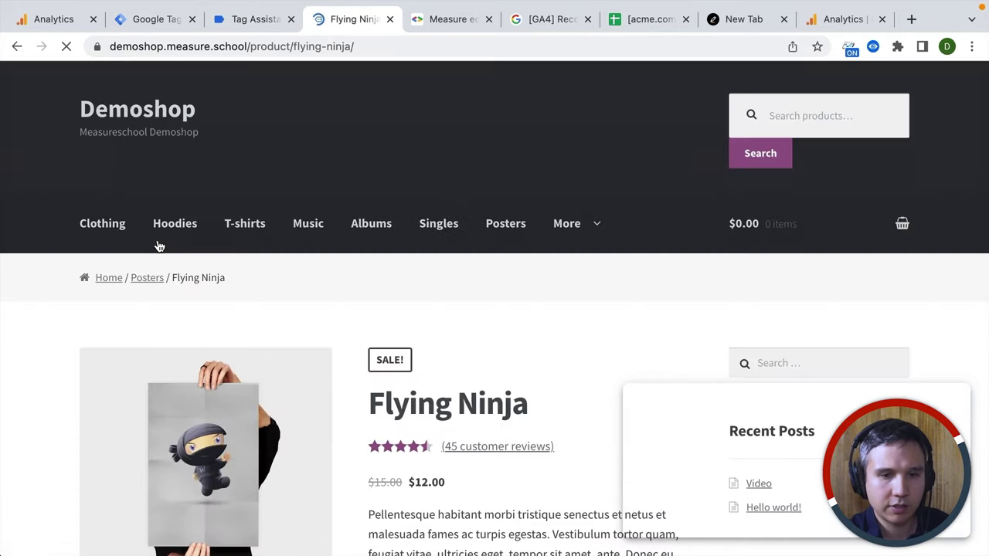
Step: Check which tags fired on the view_item event in Tag Assistant, and reload GA4's DebugView to examine the incoming events
left_click(229, 25)
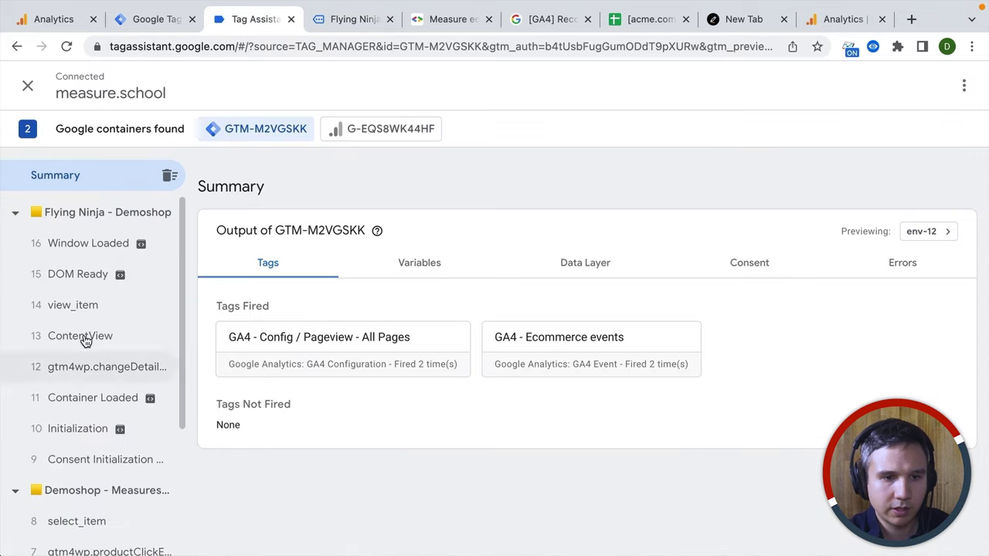
left_click(77, 309)
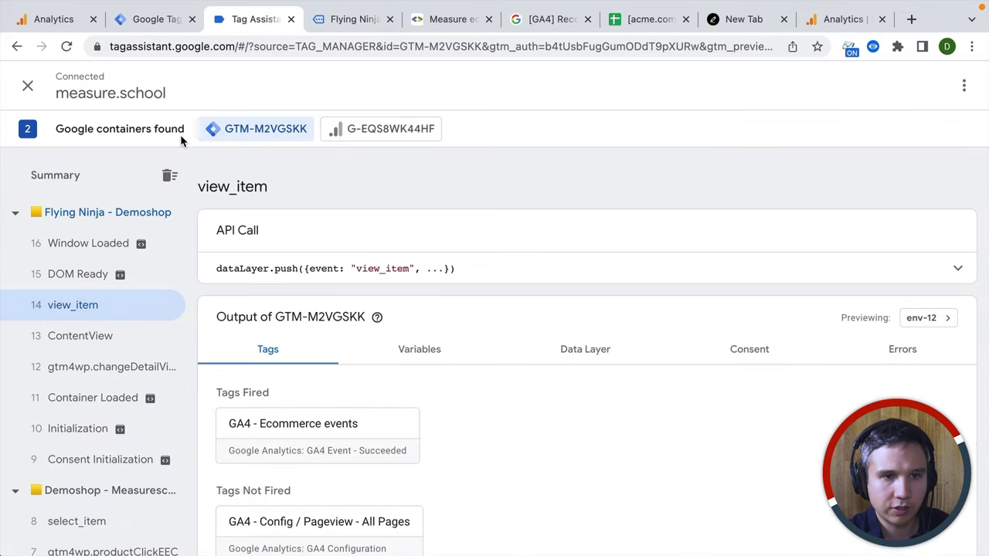
left_click(50, 22)
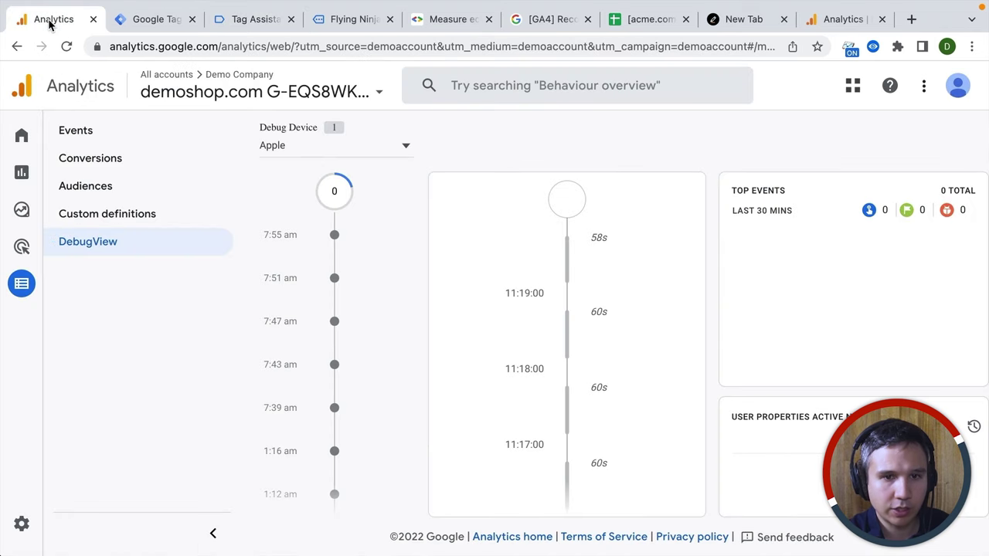
key("super+r")
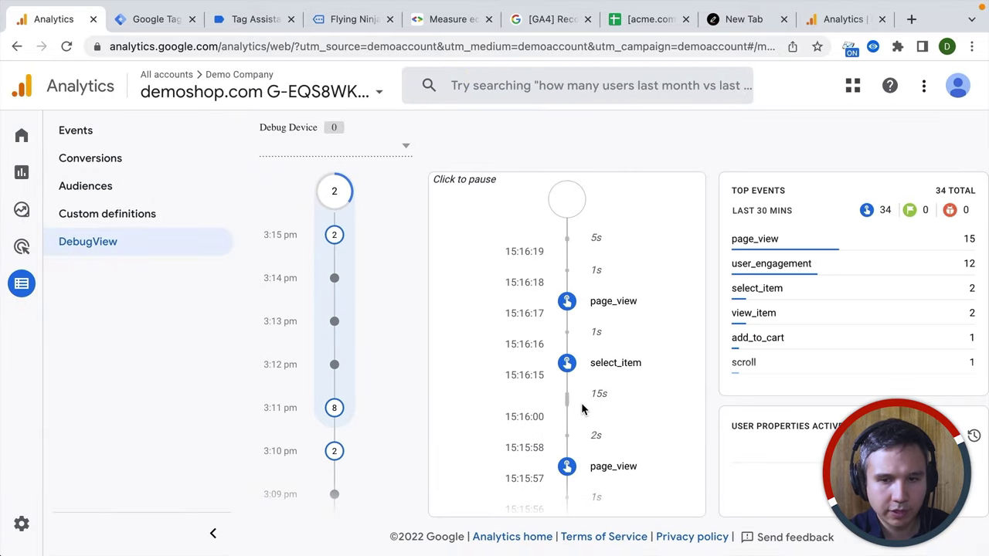
scroll(579, 398, "down", 5)
scroll(573, 389, "up", 5)
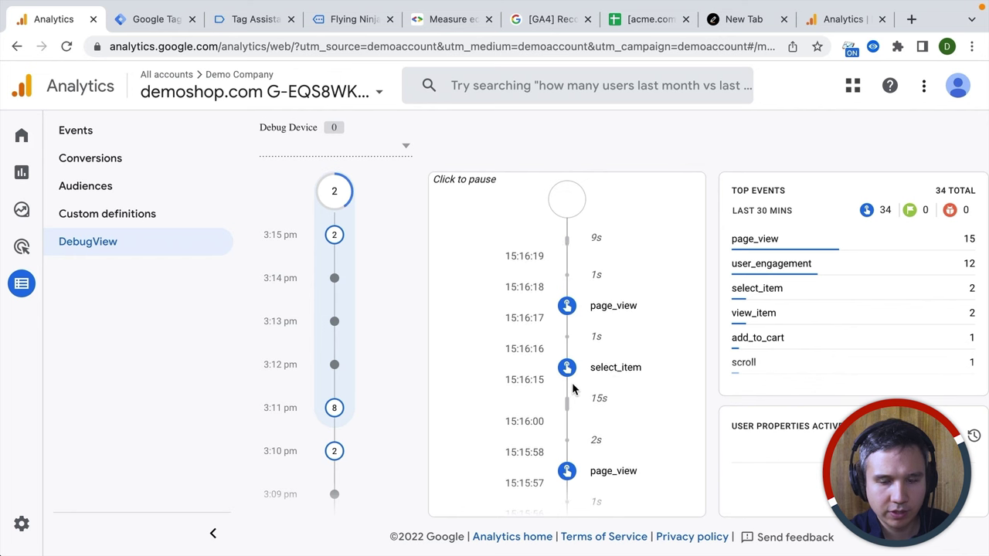
Step: Reload the Flying Ninja product page and recheck the view_item event's fired tags in Tag Assistant
left_click(258, 17)
left_click(344, 17)
key("super+r")
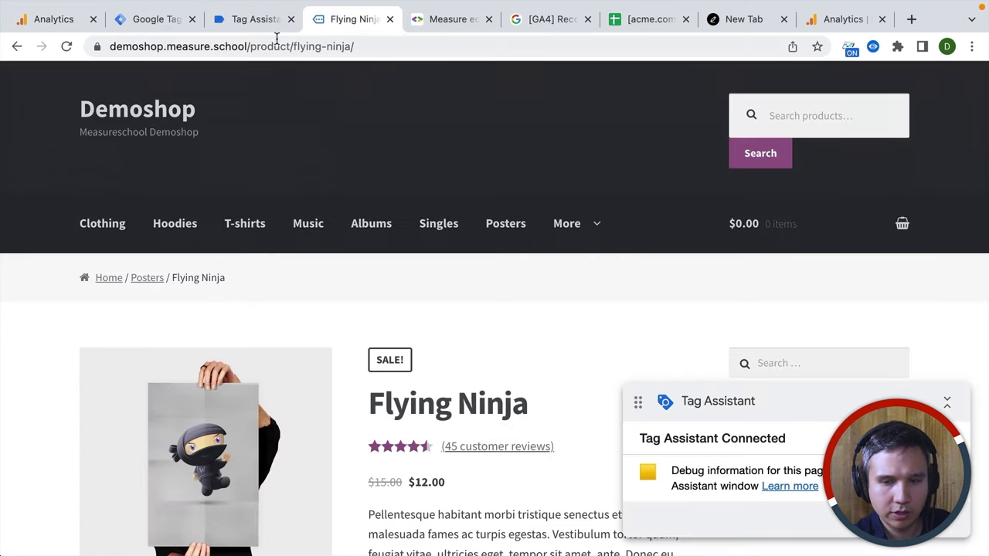
left_click(255, 19)
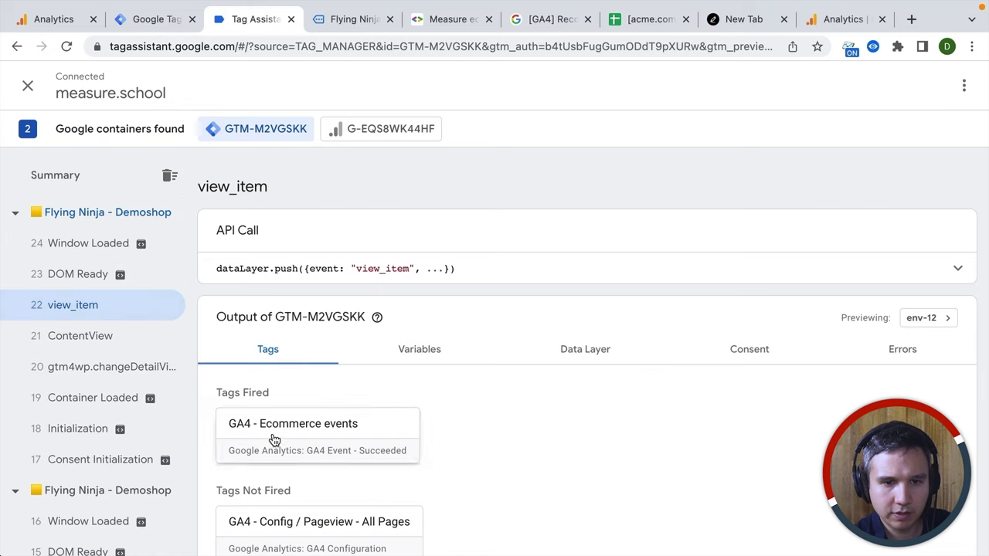
Step: Open the view_item event in GA4's DebugView and inspect its parameters and items
left_click(55, 20)
left_click(298, 146)
left_click(292, 152)
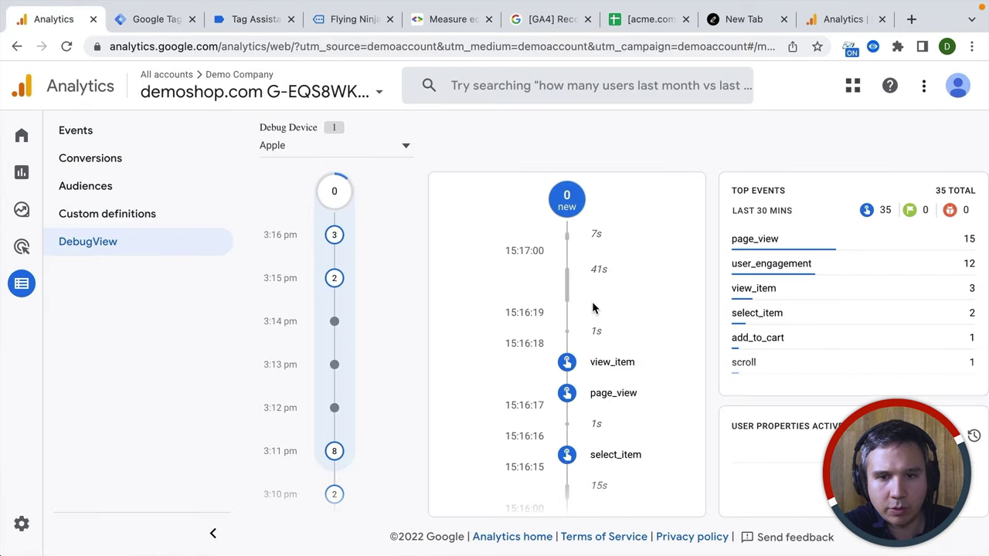
left_click(424, 302)
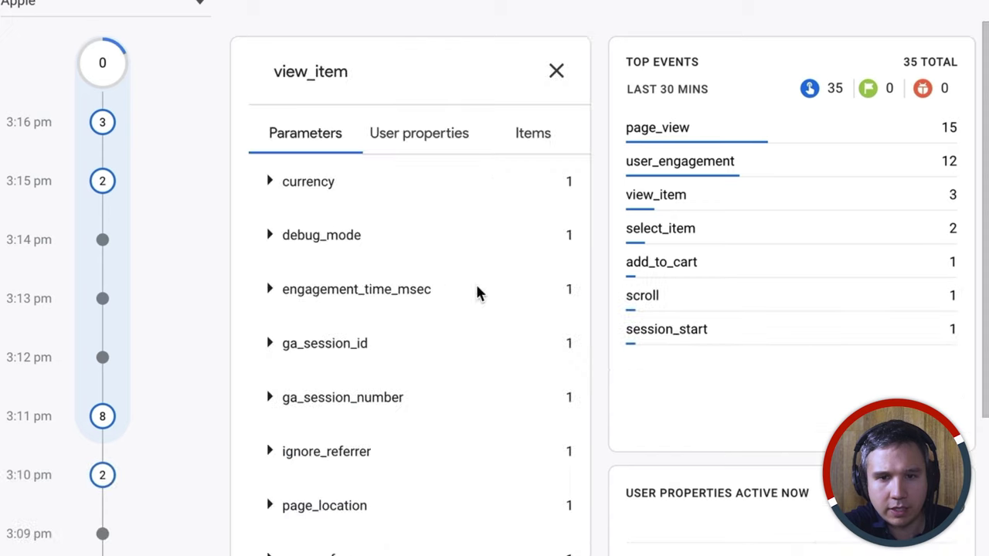
left_click(533, 138)
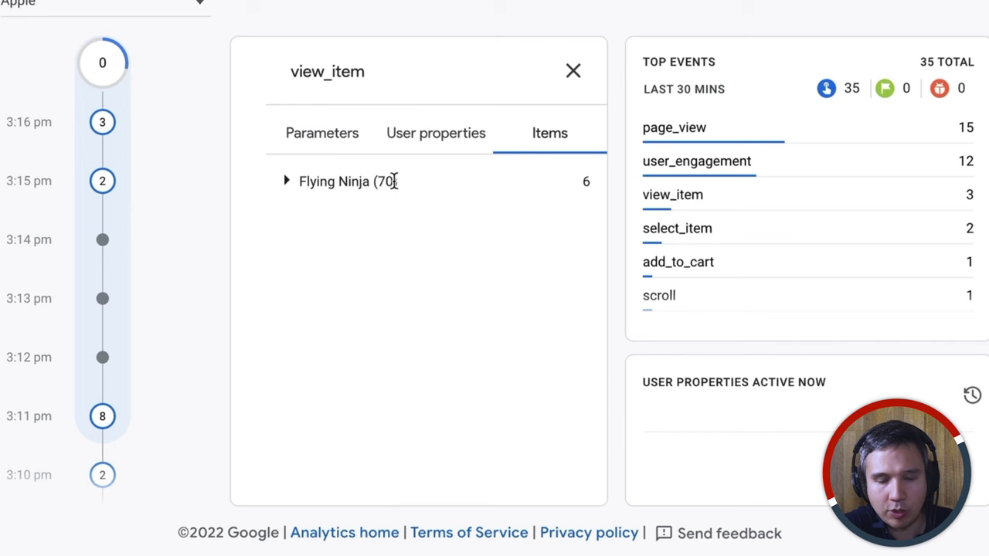
Step: Examine the parameters of the view_item event in DebugView and expand its Flying Ninja item details
left_click(322, 137)
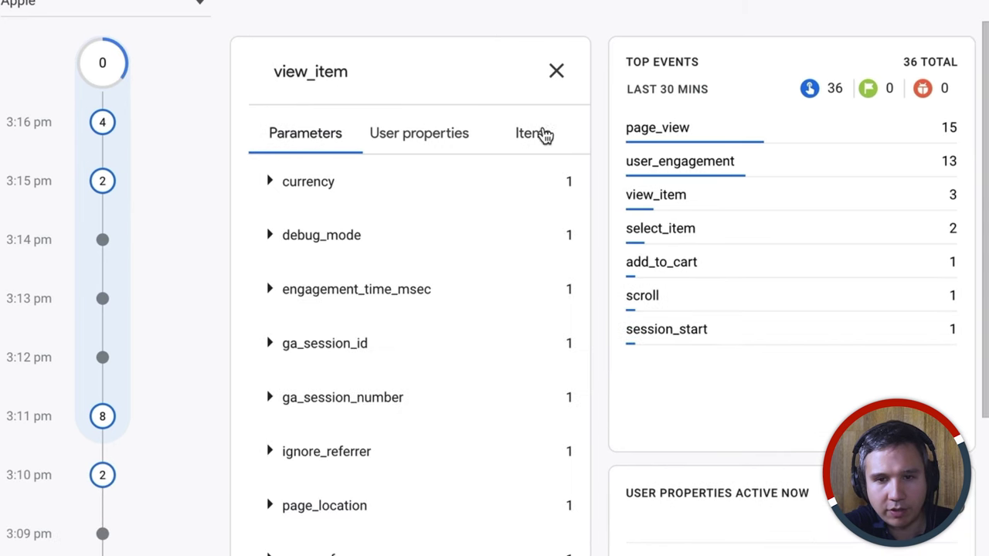
left_click(541, 137)
left_click(301, 181)
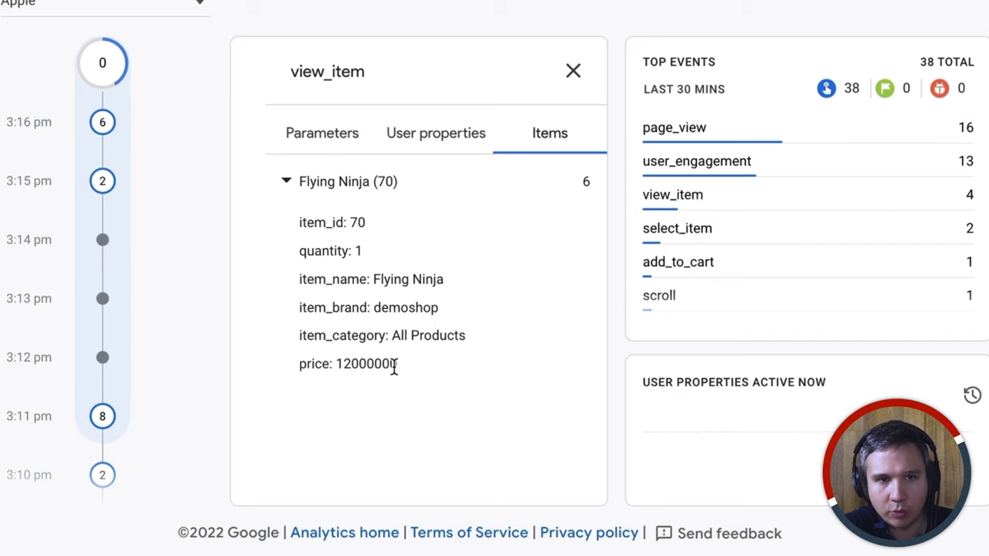
Step: Return to the Flying Ninja product page in the Demoshop, add one to the cart and view the cart
left_click(248, 21)
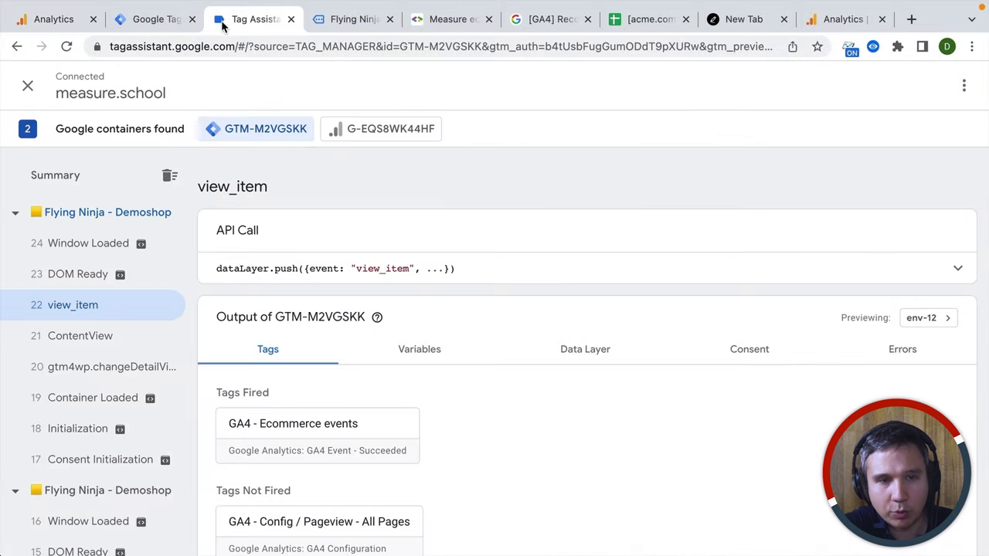
left_click(163, 21)
left_click(249, 23)
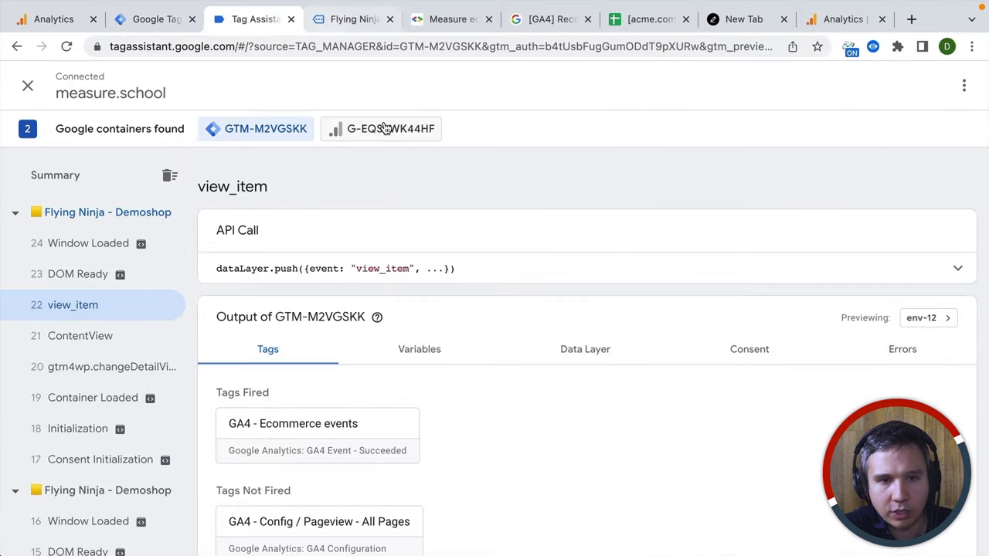
left_click(353, 20)
scroll(535, 394, "down", 5)
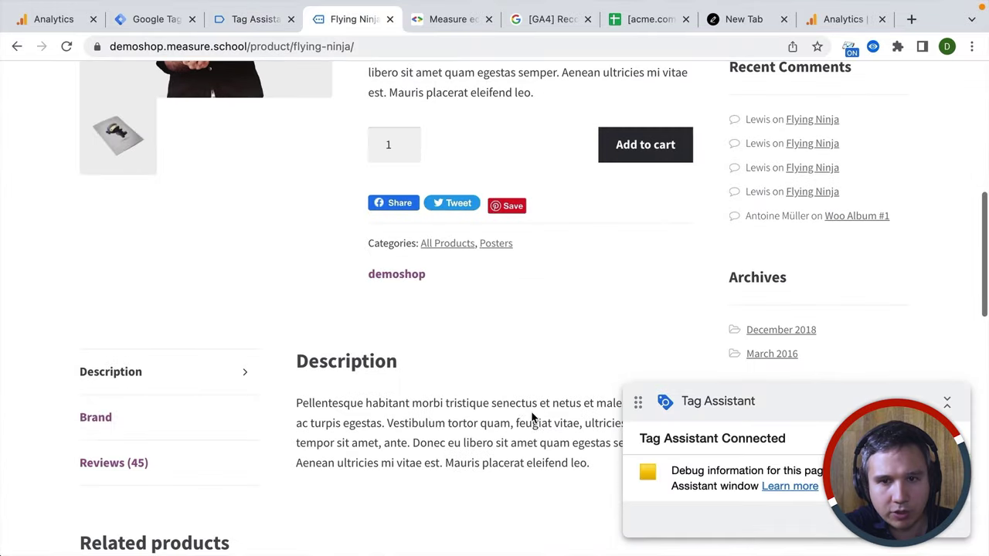
left_click(641, 155)
left_click(853, 371)
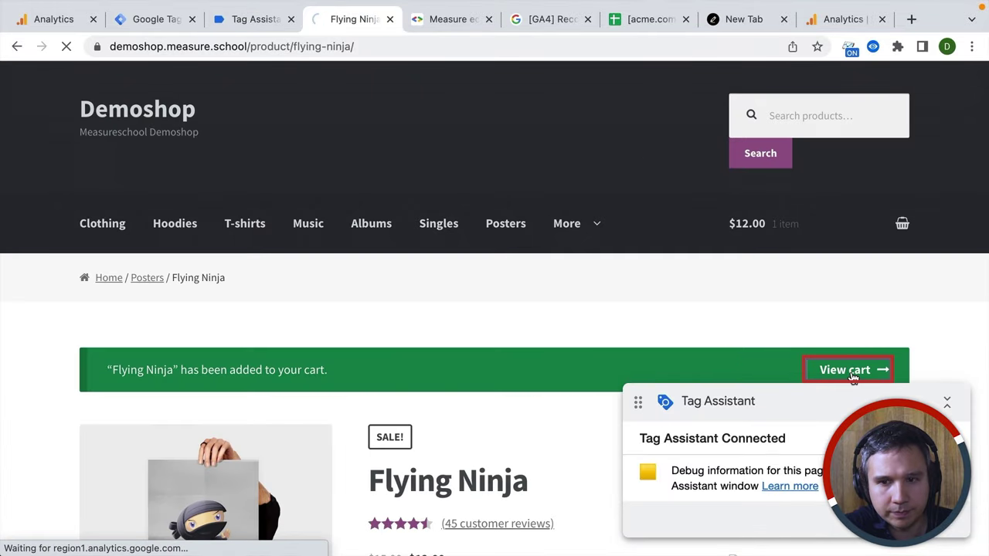
Step: Proceed to checkout from the Demoshop cart and place the test order for the Flying Ninja
scroll(733, 202, "down", 8)
left_click(662, 227)
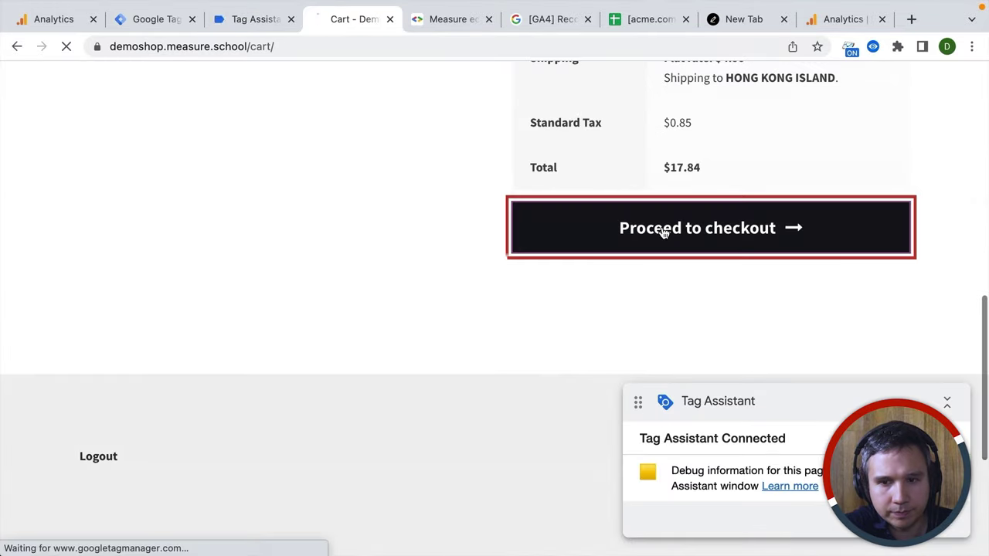
scroll(663, 232, "down", 5)
scroll(662, 231, "down", 5)
left_click(636, 250)
scroll(462, 330, "down", 5)
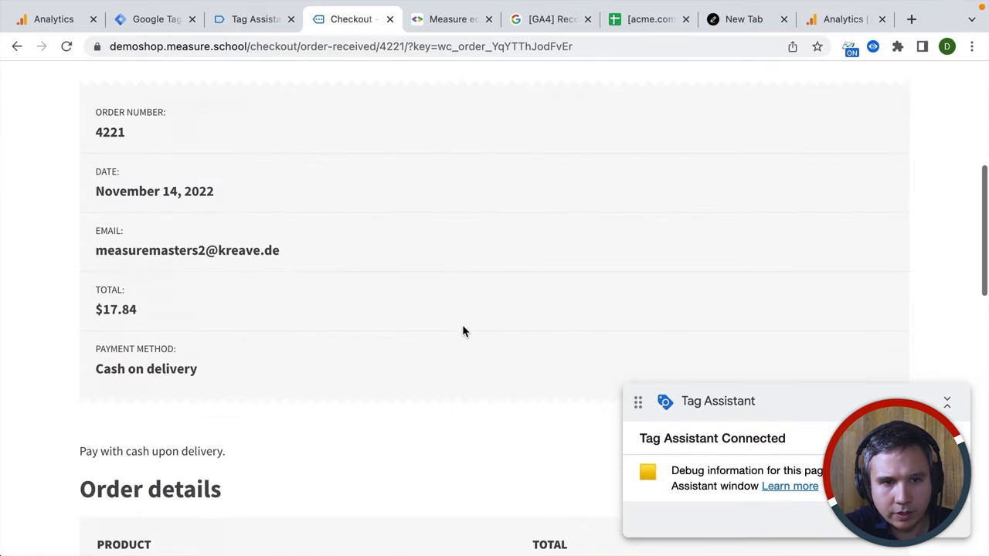
Step: Inspect the purchase event's dataLayer push in Tag Assistant and check which tags fired on it
left_click(242, 23)
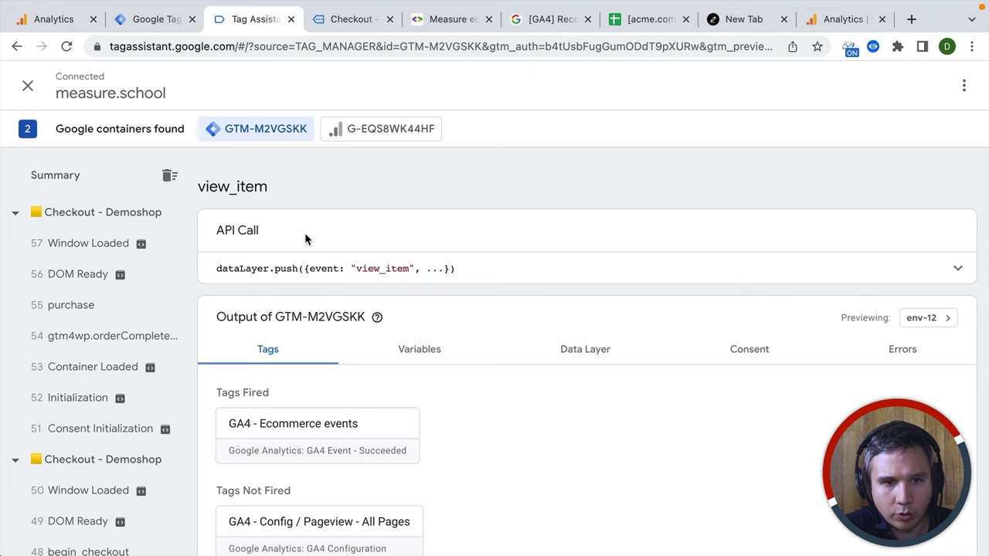
left_click(60, 308)
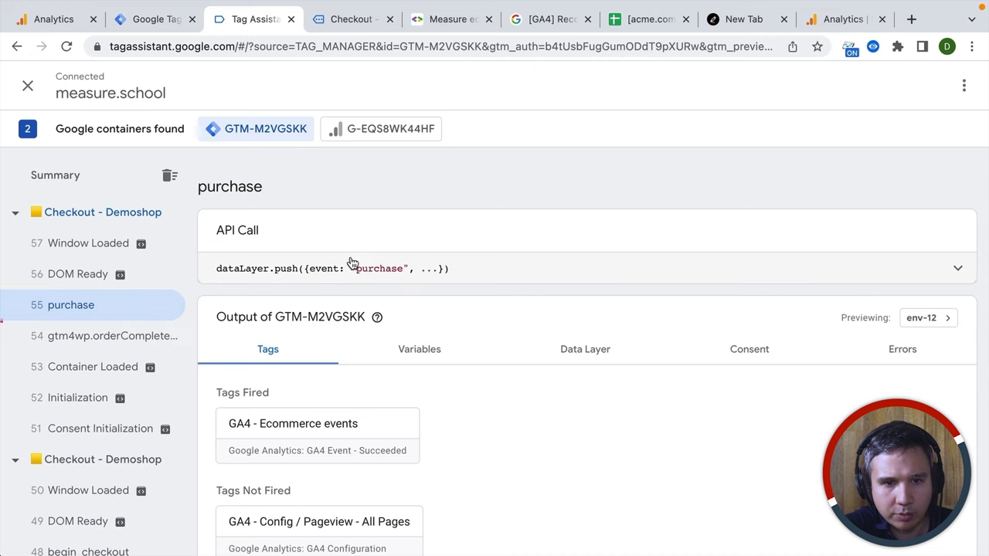
left_click(495, 268)
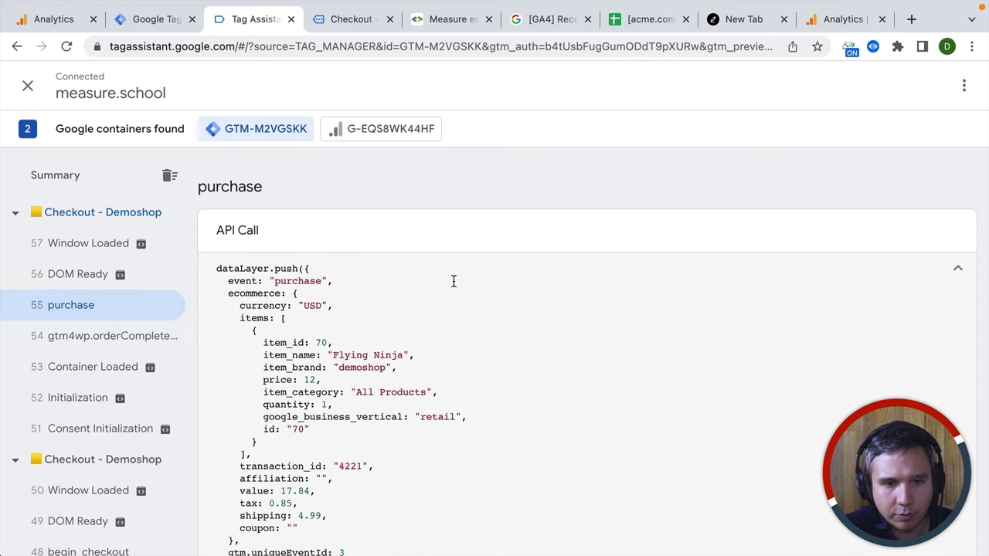
scroll(454, 282, "down", 2)
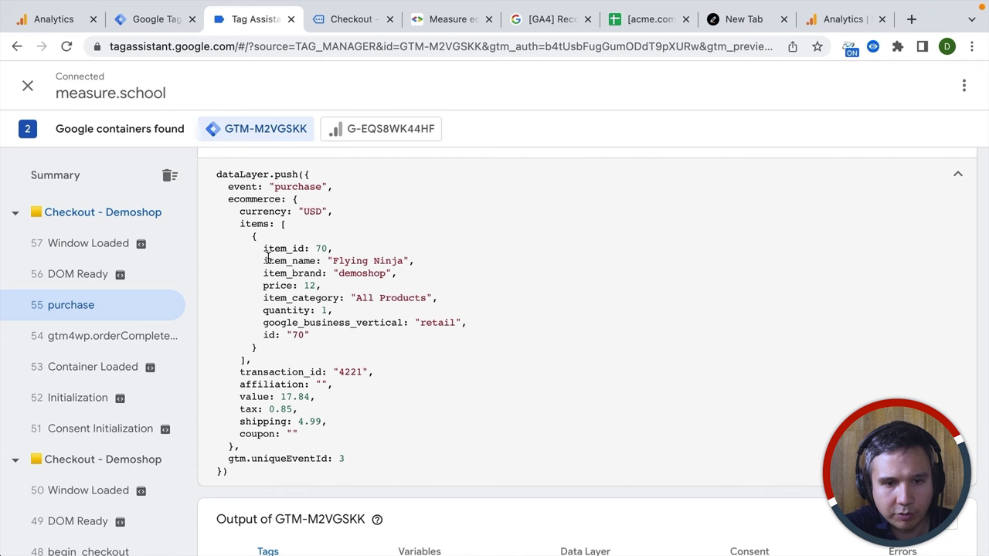
scroll(267, 259, "down", 3)
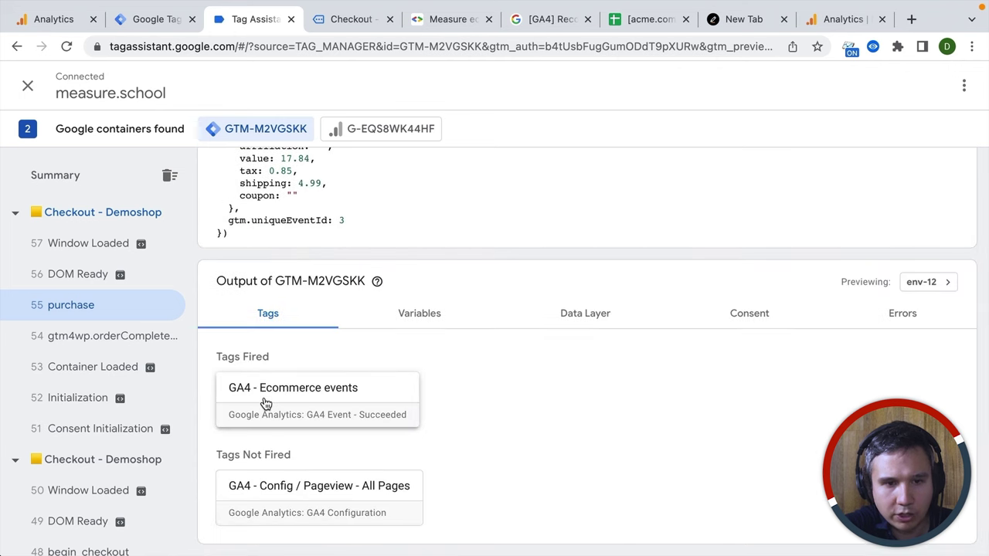
Step: Open the purchase event in GA4's DebugView and examine its currency parameter and Flying Ninja item details
left_click(64, 21)
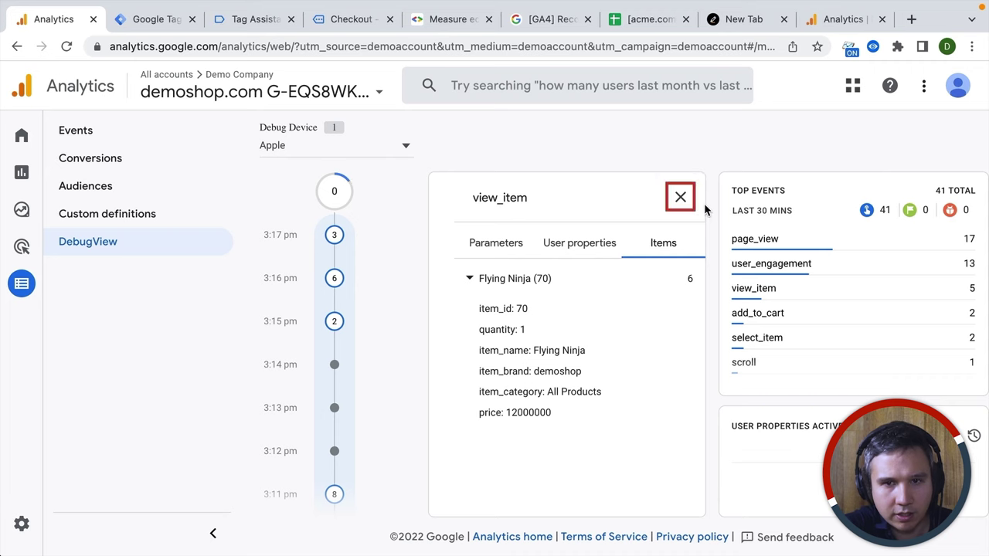
left_click(680, 197)
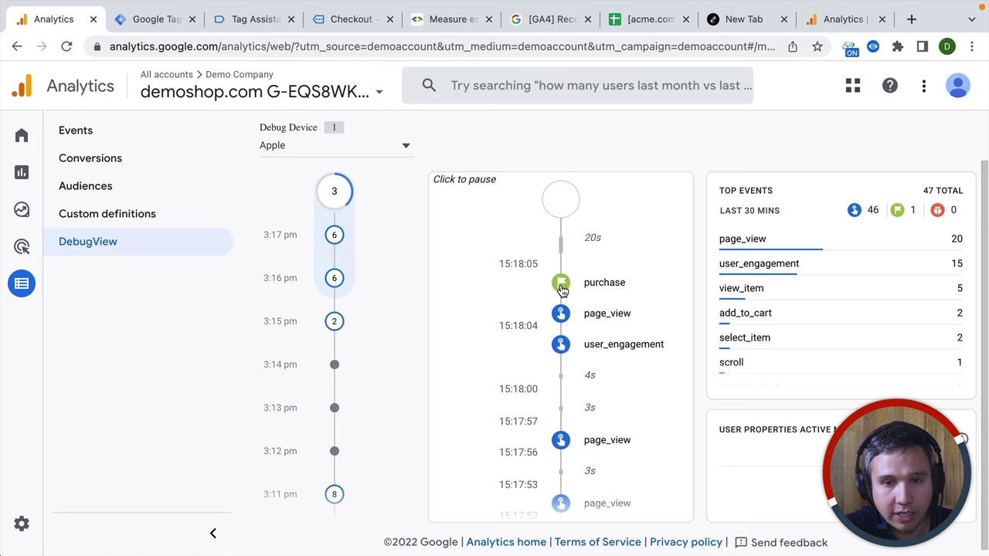
left_click(562, 286)
left_click(598, 287)
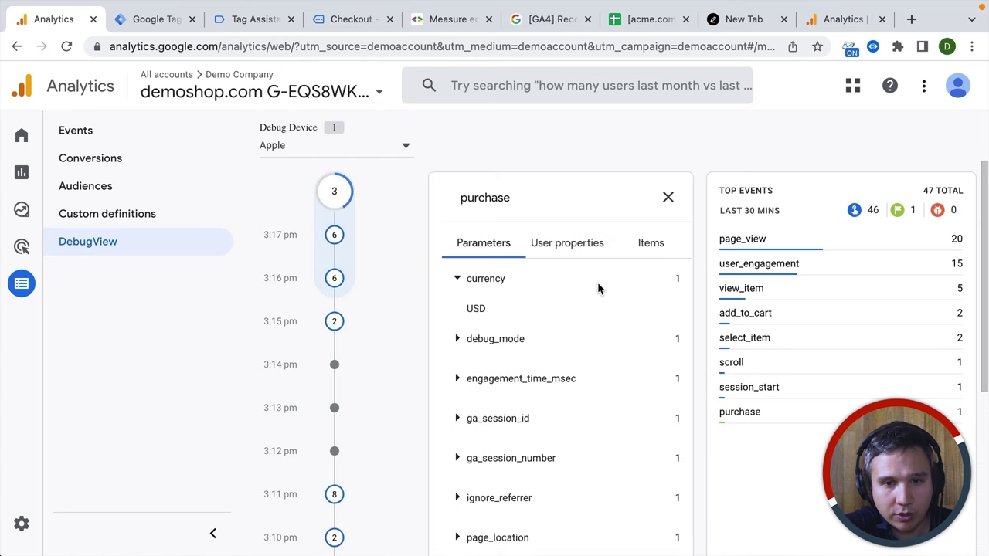
left_click(598, 284)
left_click(650, 245)
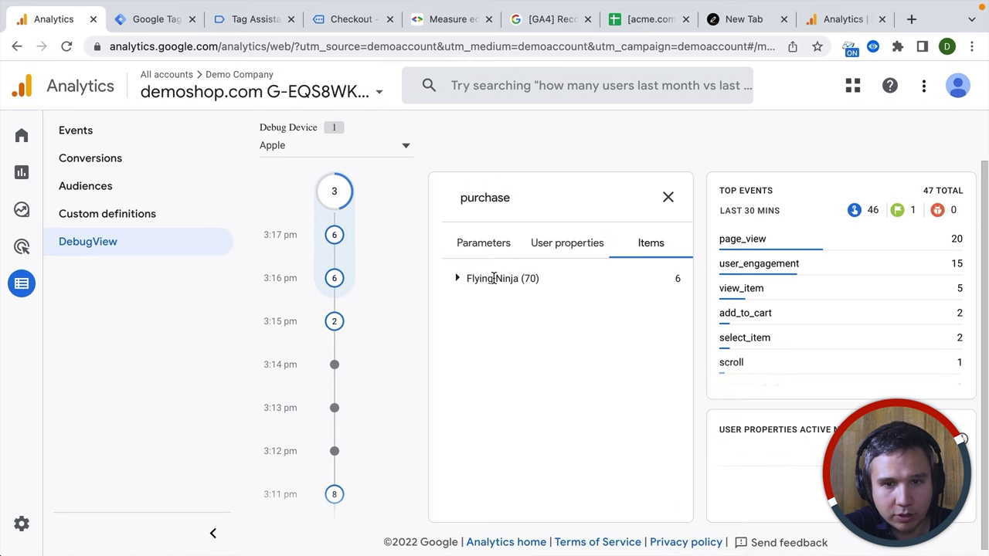
left_click(494, 278)
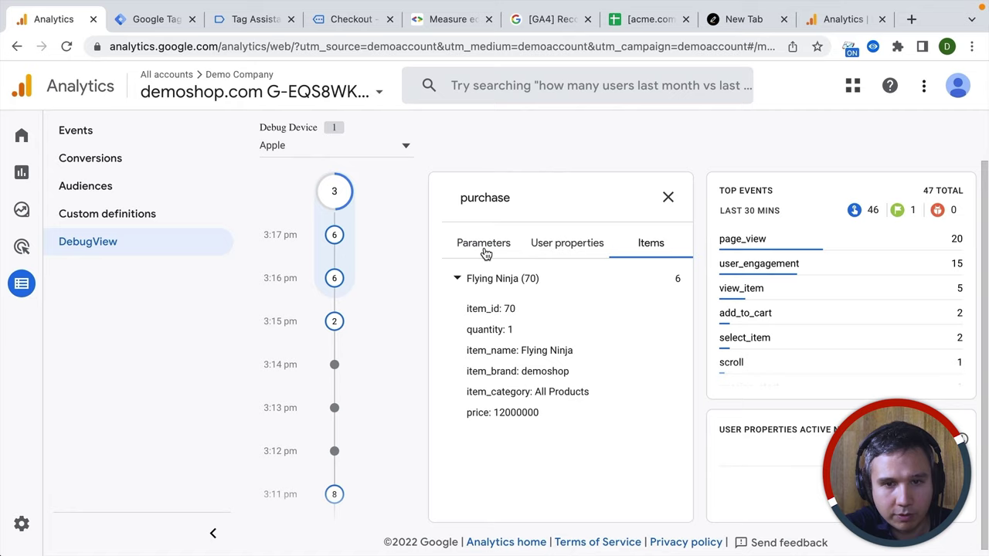
Step: Inspect the purchase event's value and transaction_id parameters in DebugView
left_click(484, 249)
scroll(516, 292, "down", 3)
scroll(514, 291, "down", 1)
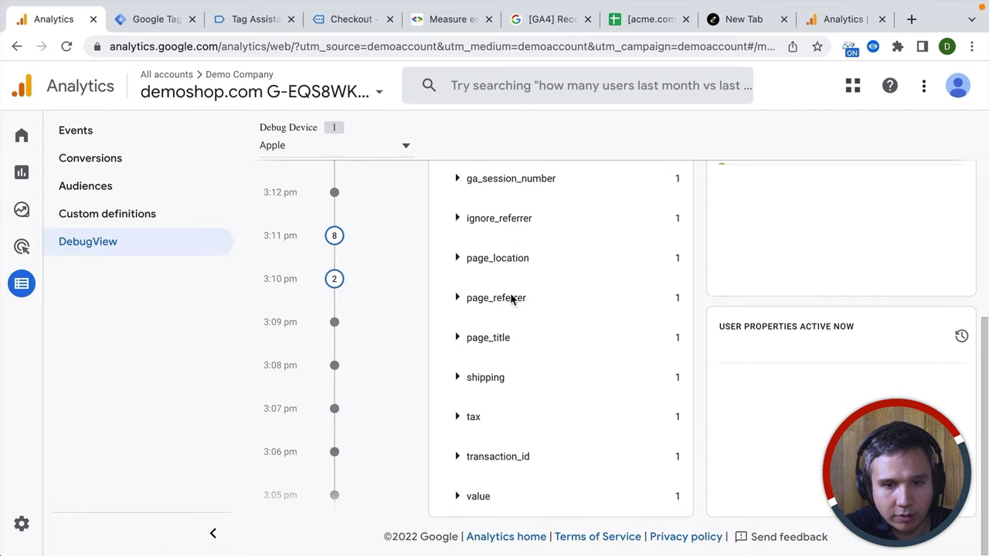
left_click(479, 498)
scroll(480, 504, "down", 1)
left_click(492, 435)
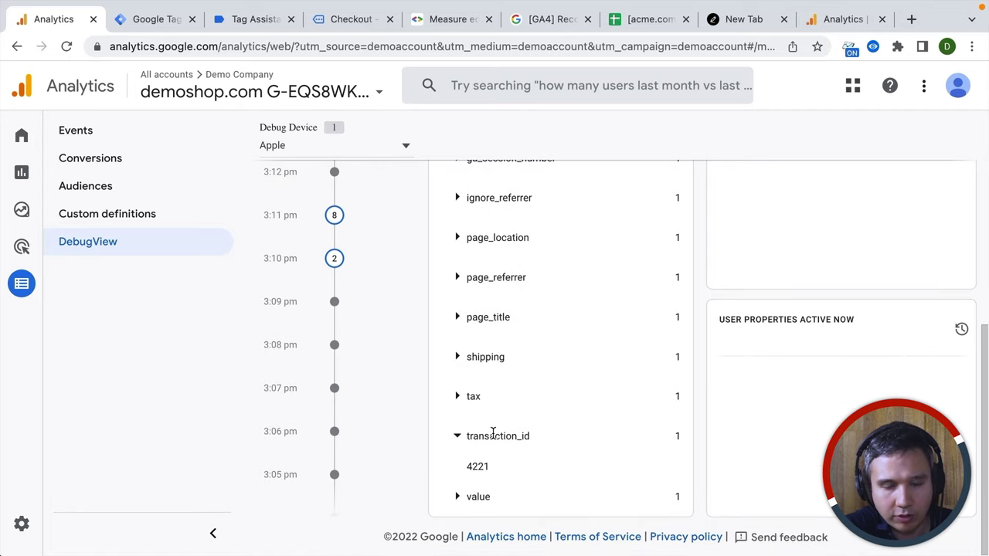